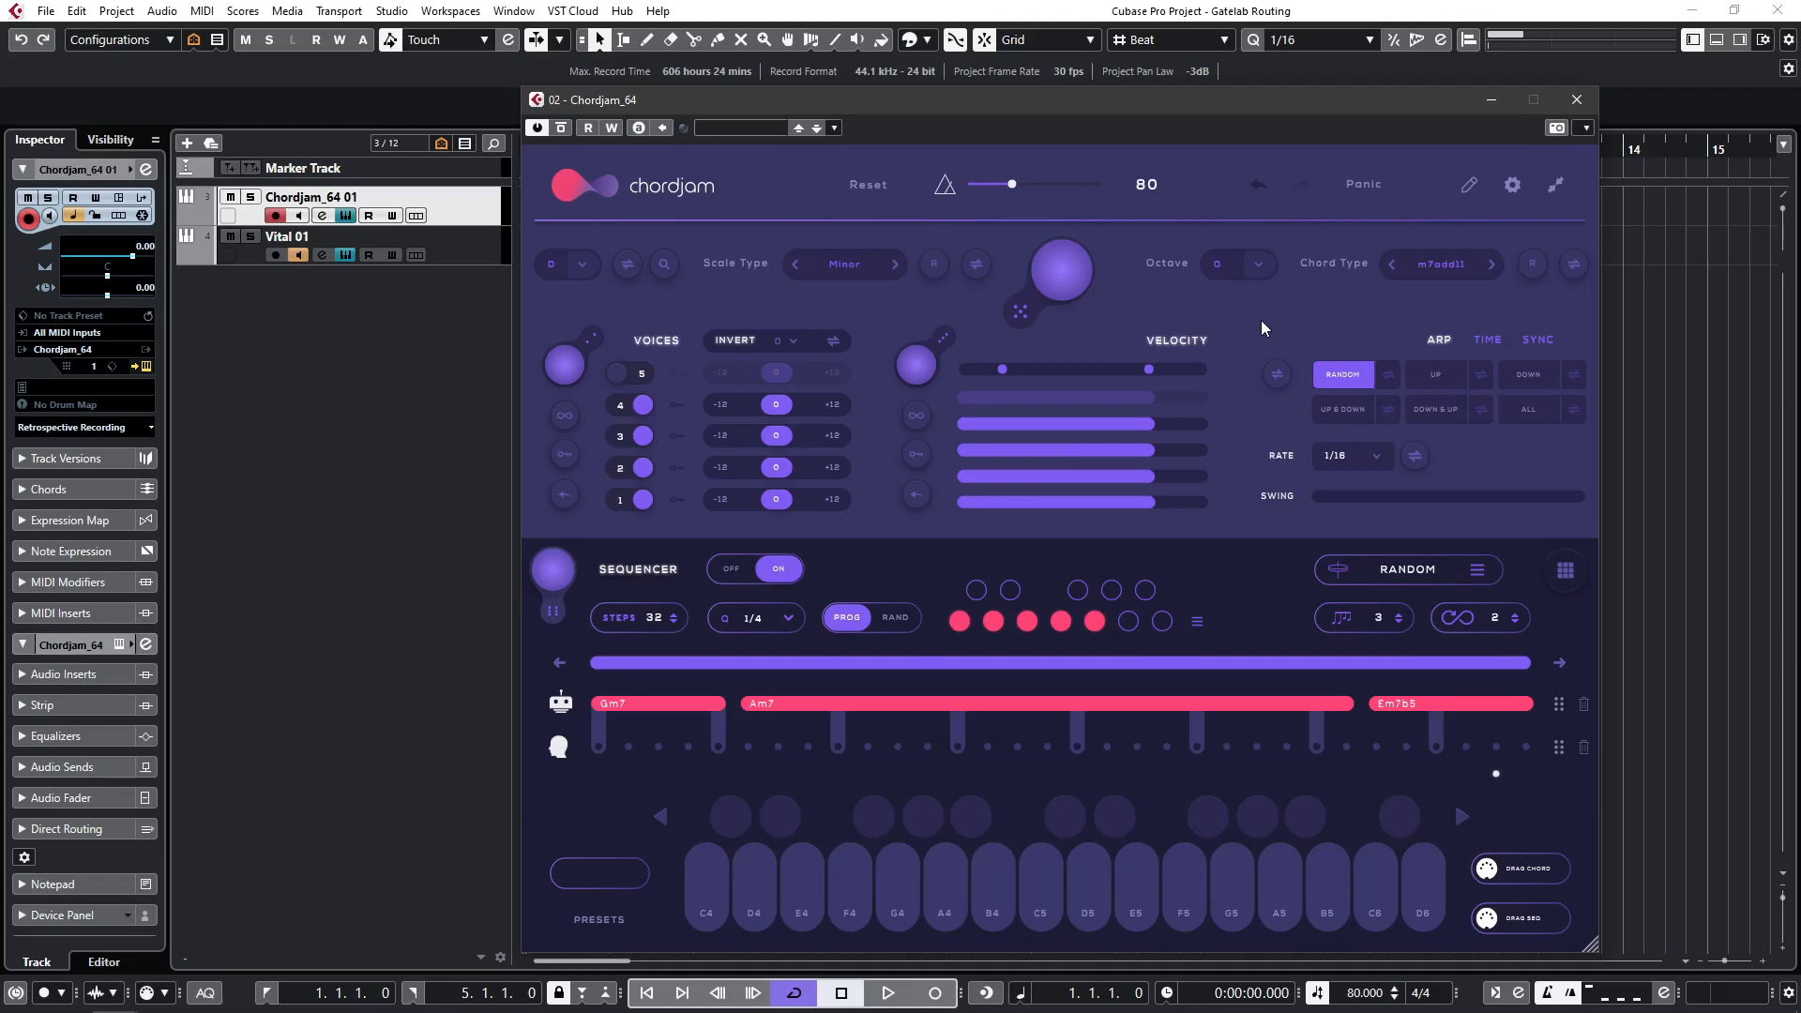
Step: Look over Chordjam's voice inversion options and play its chord sequence through the Vital 01 track
{"action": "left_click", "coordinate": [795, 341]}
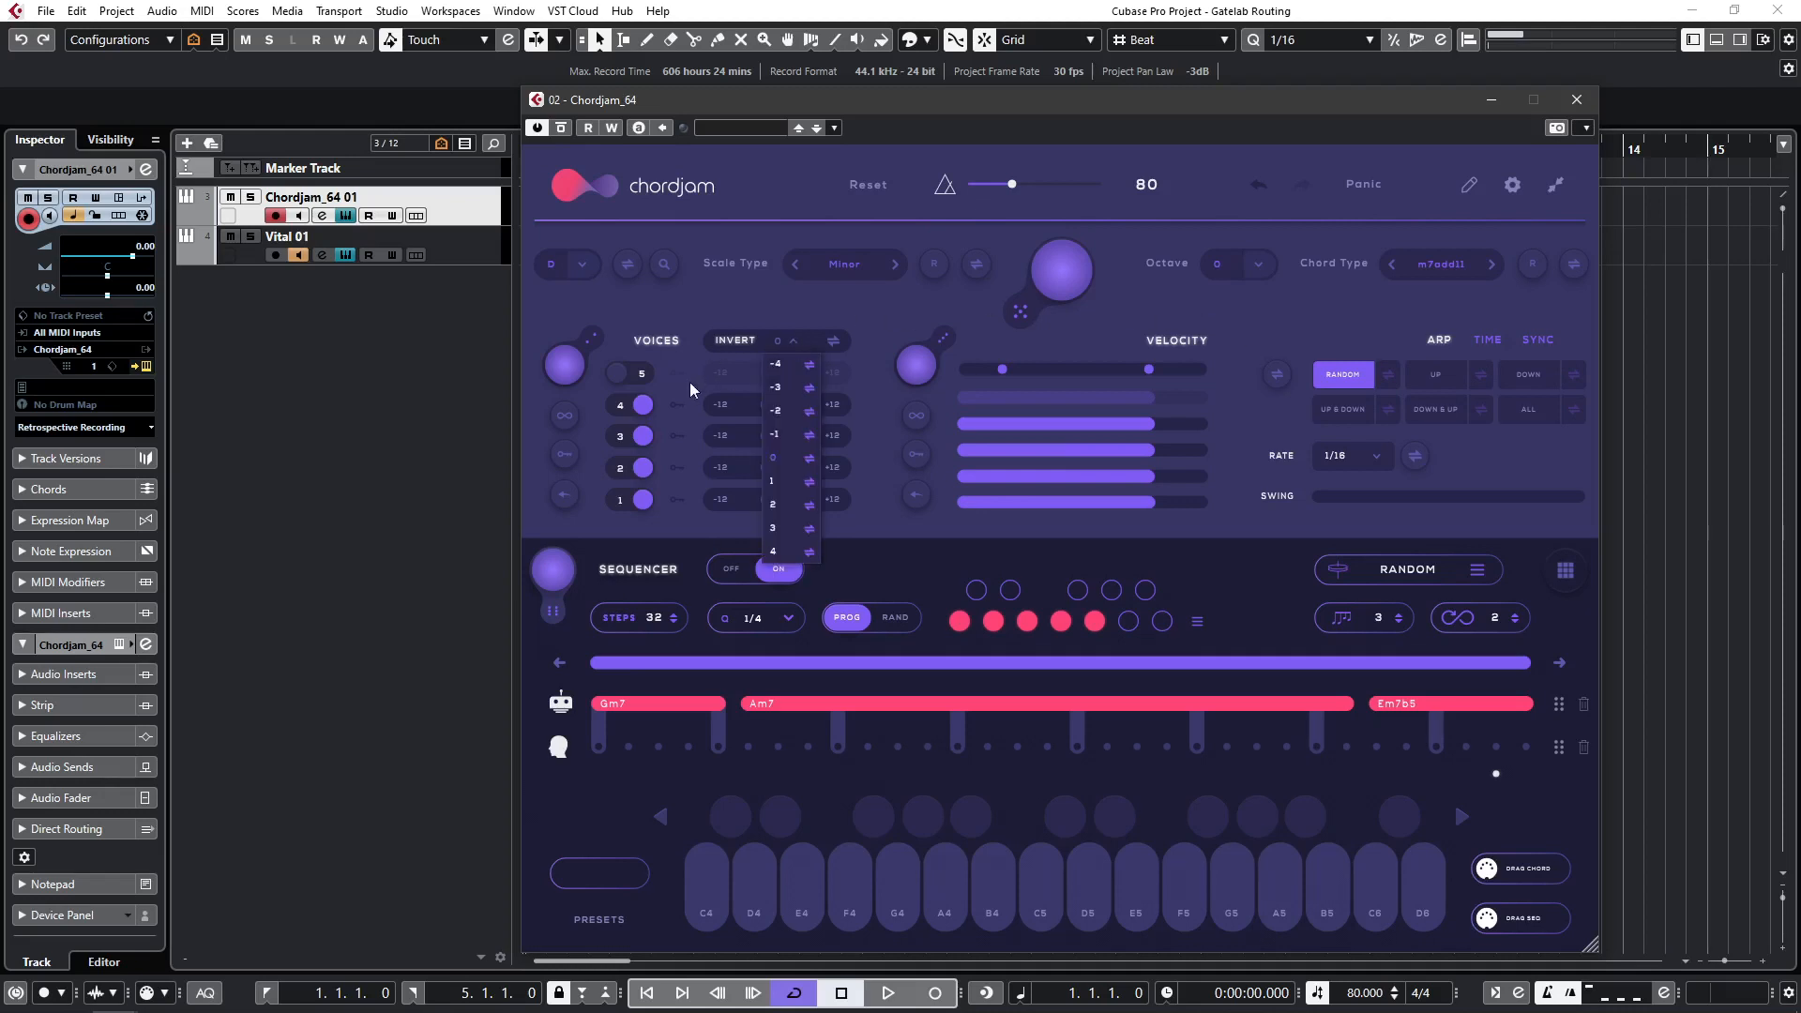
{"action": "left_click", "coordinate": [689, 430]}
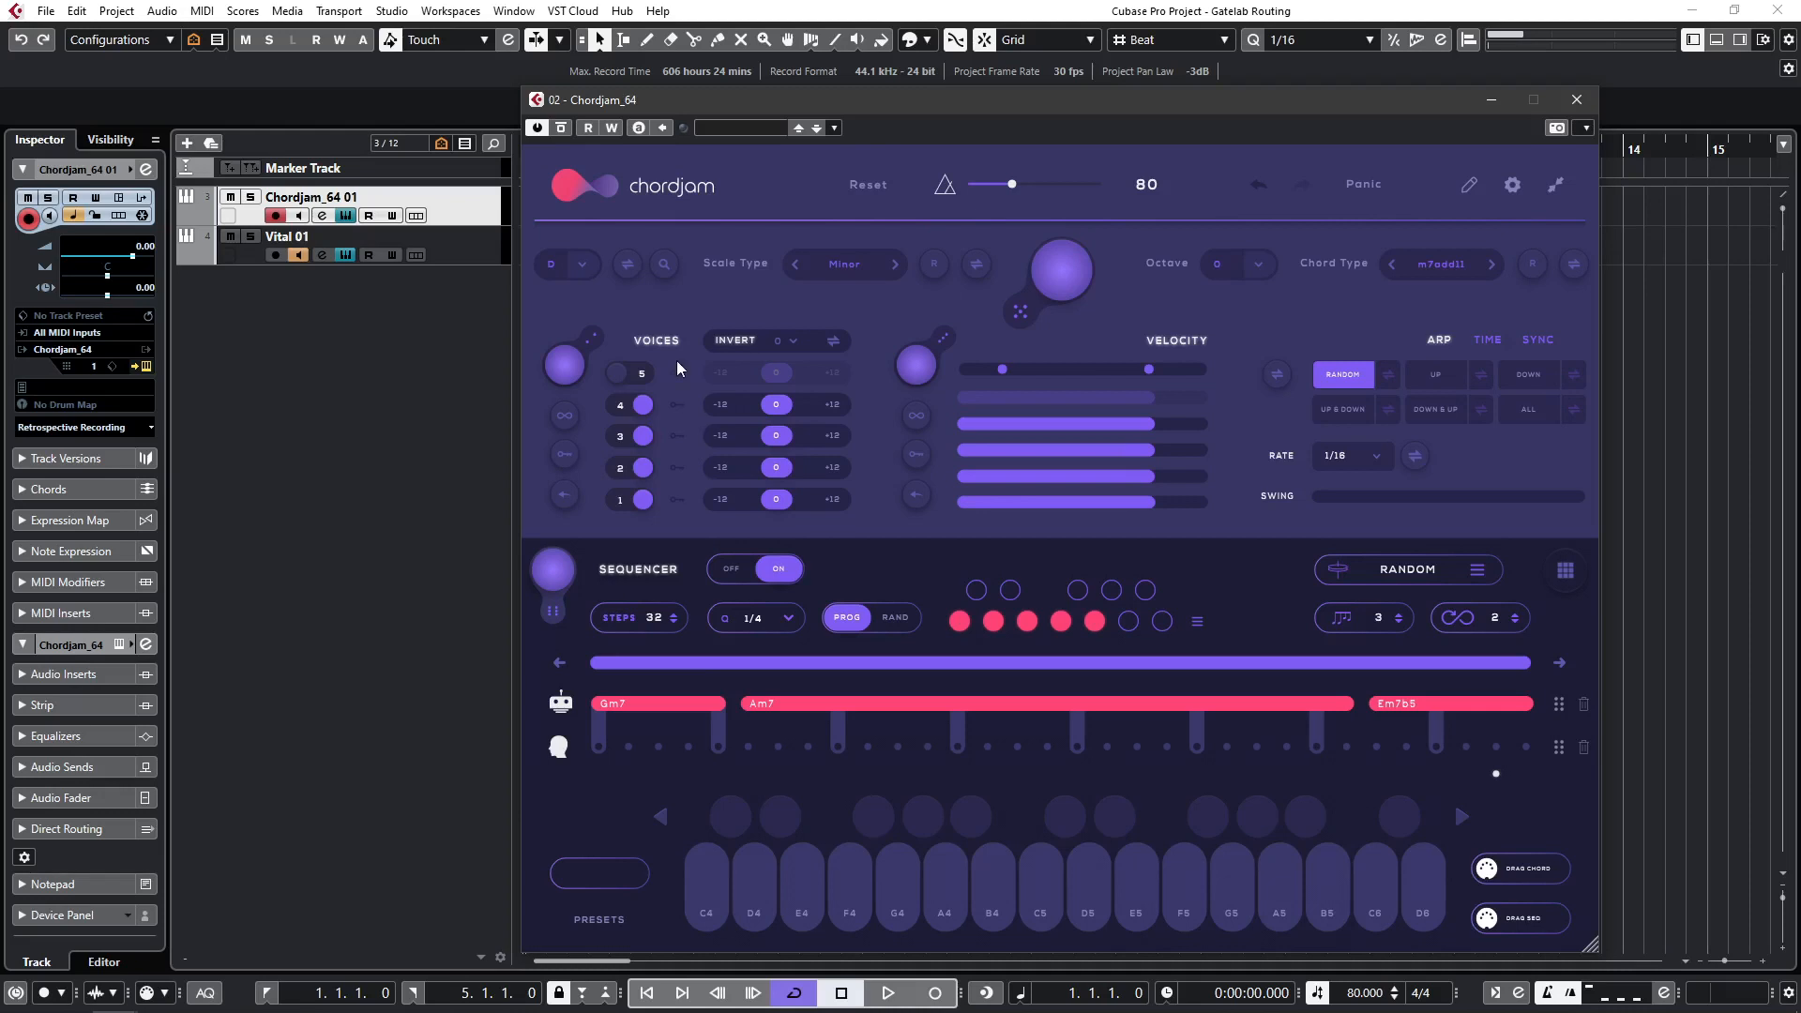
{"action": "left_click", "coordinate": [664, 266]}
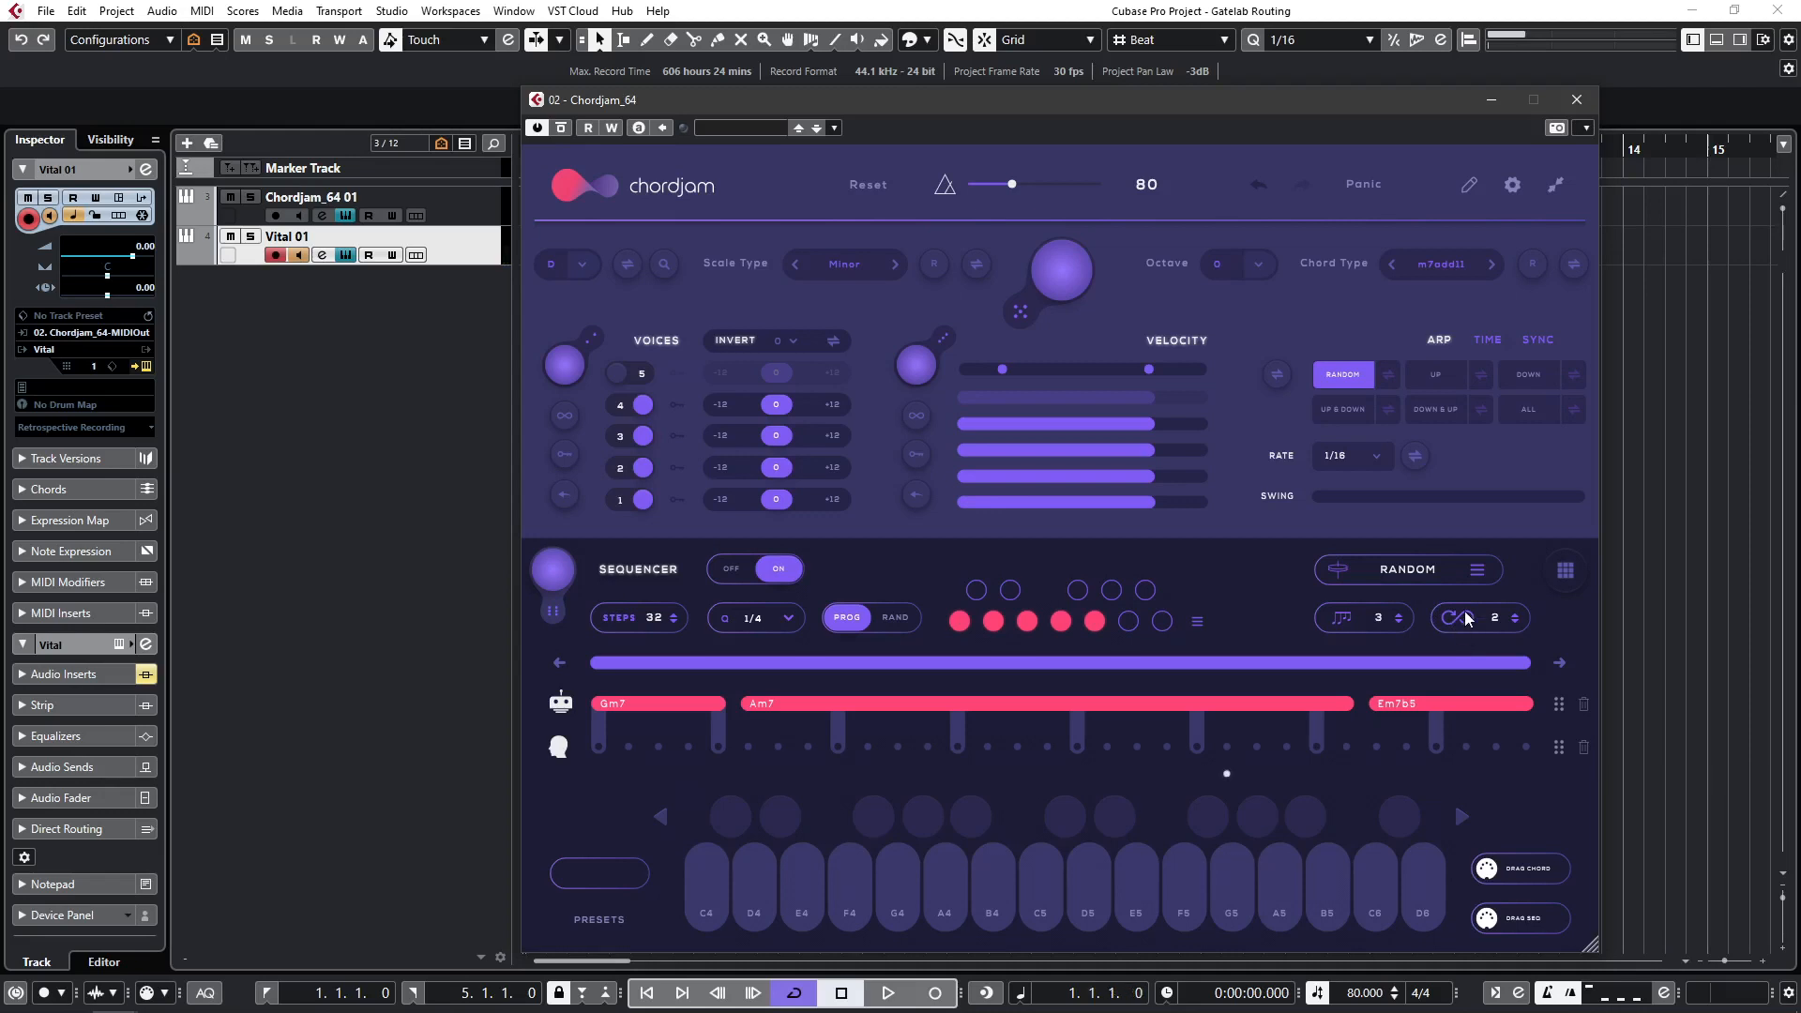
{"action": "key", "text": "space"}
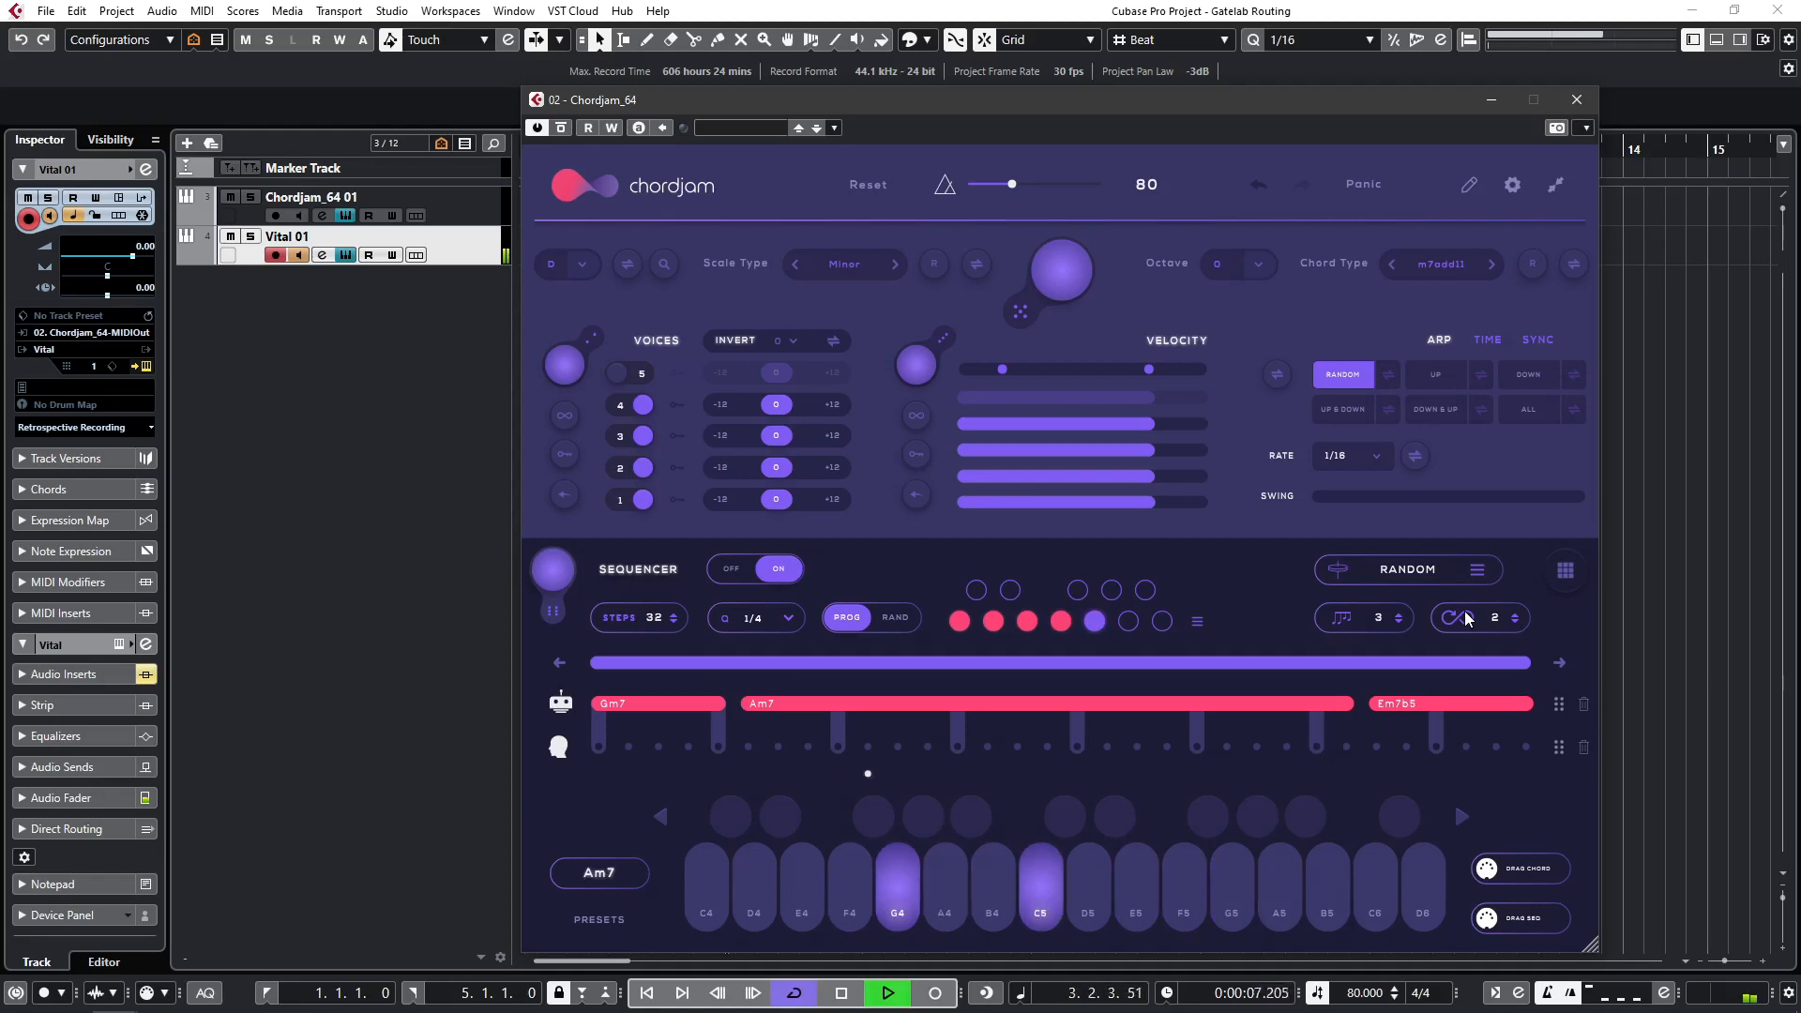
{"action": "key", "text": "space"}
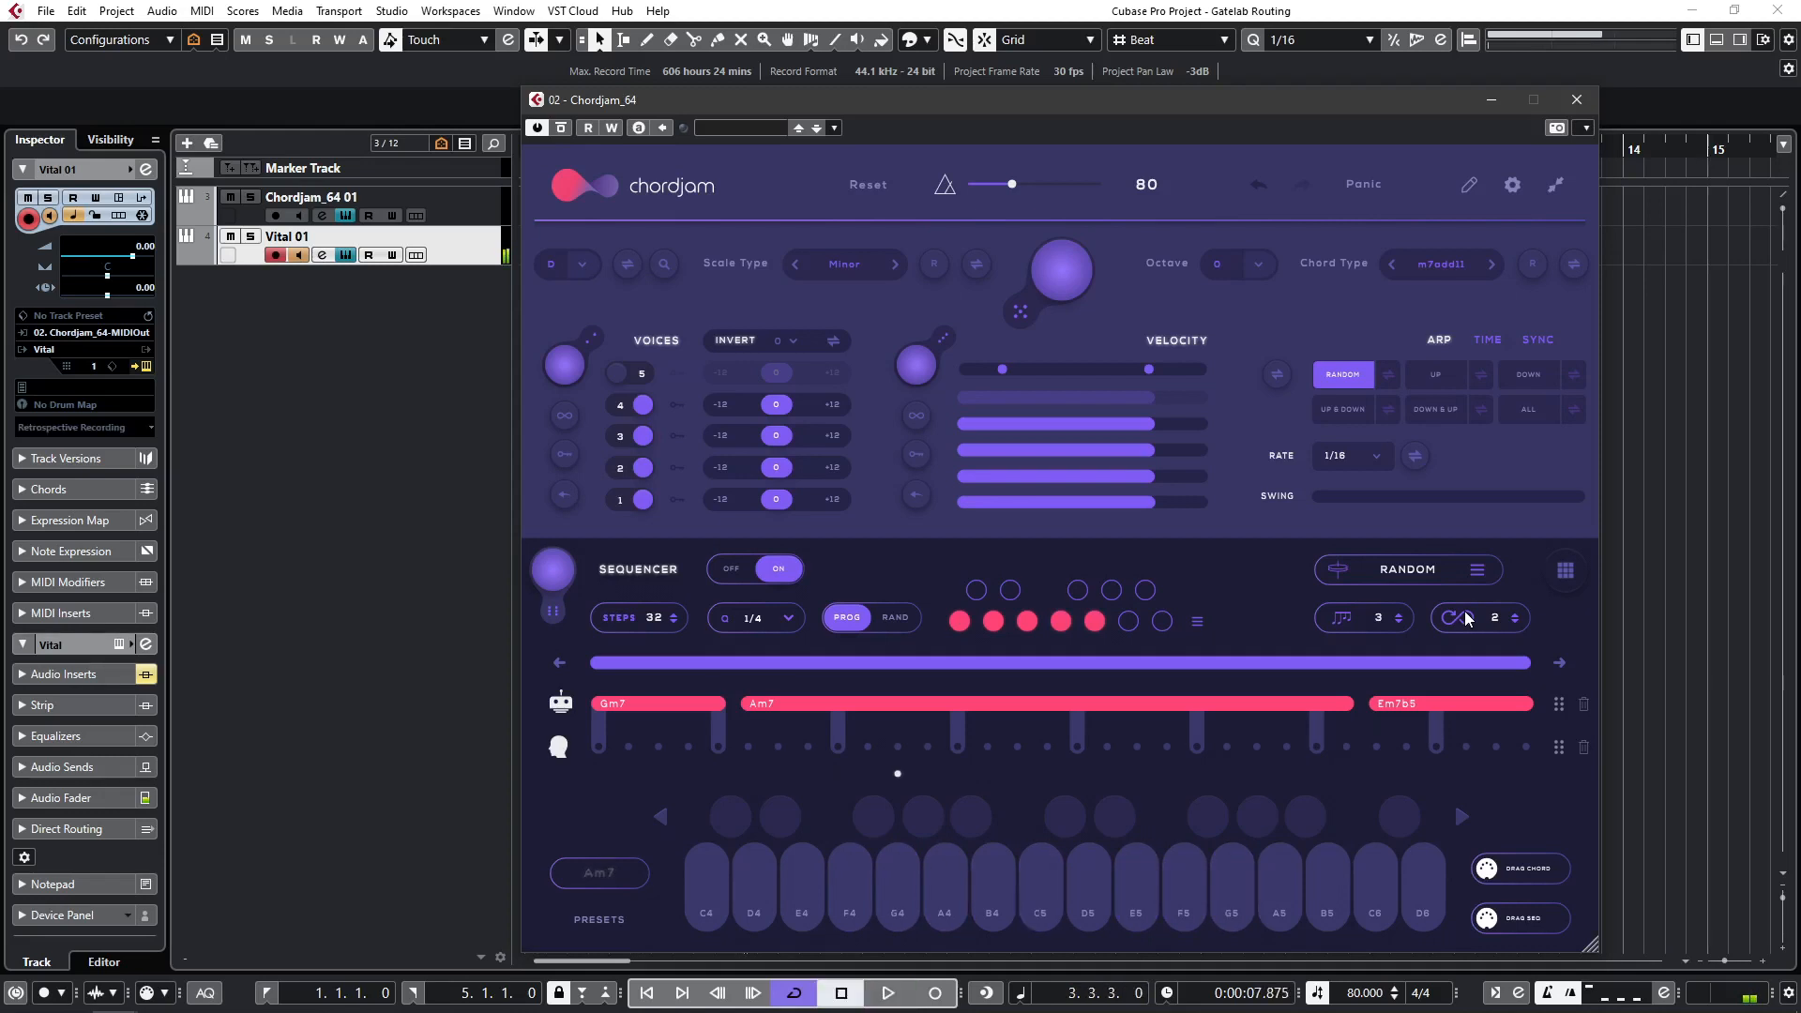
Step: Open the Gatelab insert on the Vital 01 channel, start playback and take Gatelab out of bypass
{"action": "left_click", "coordinate": [322, 255]}
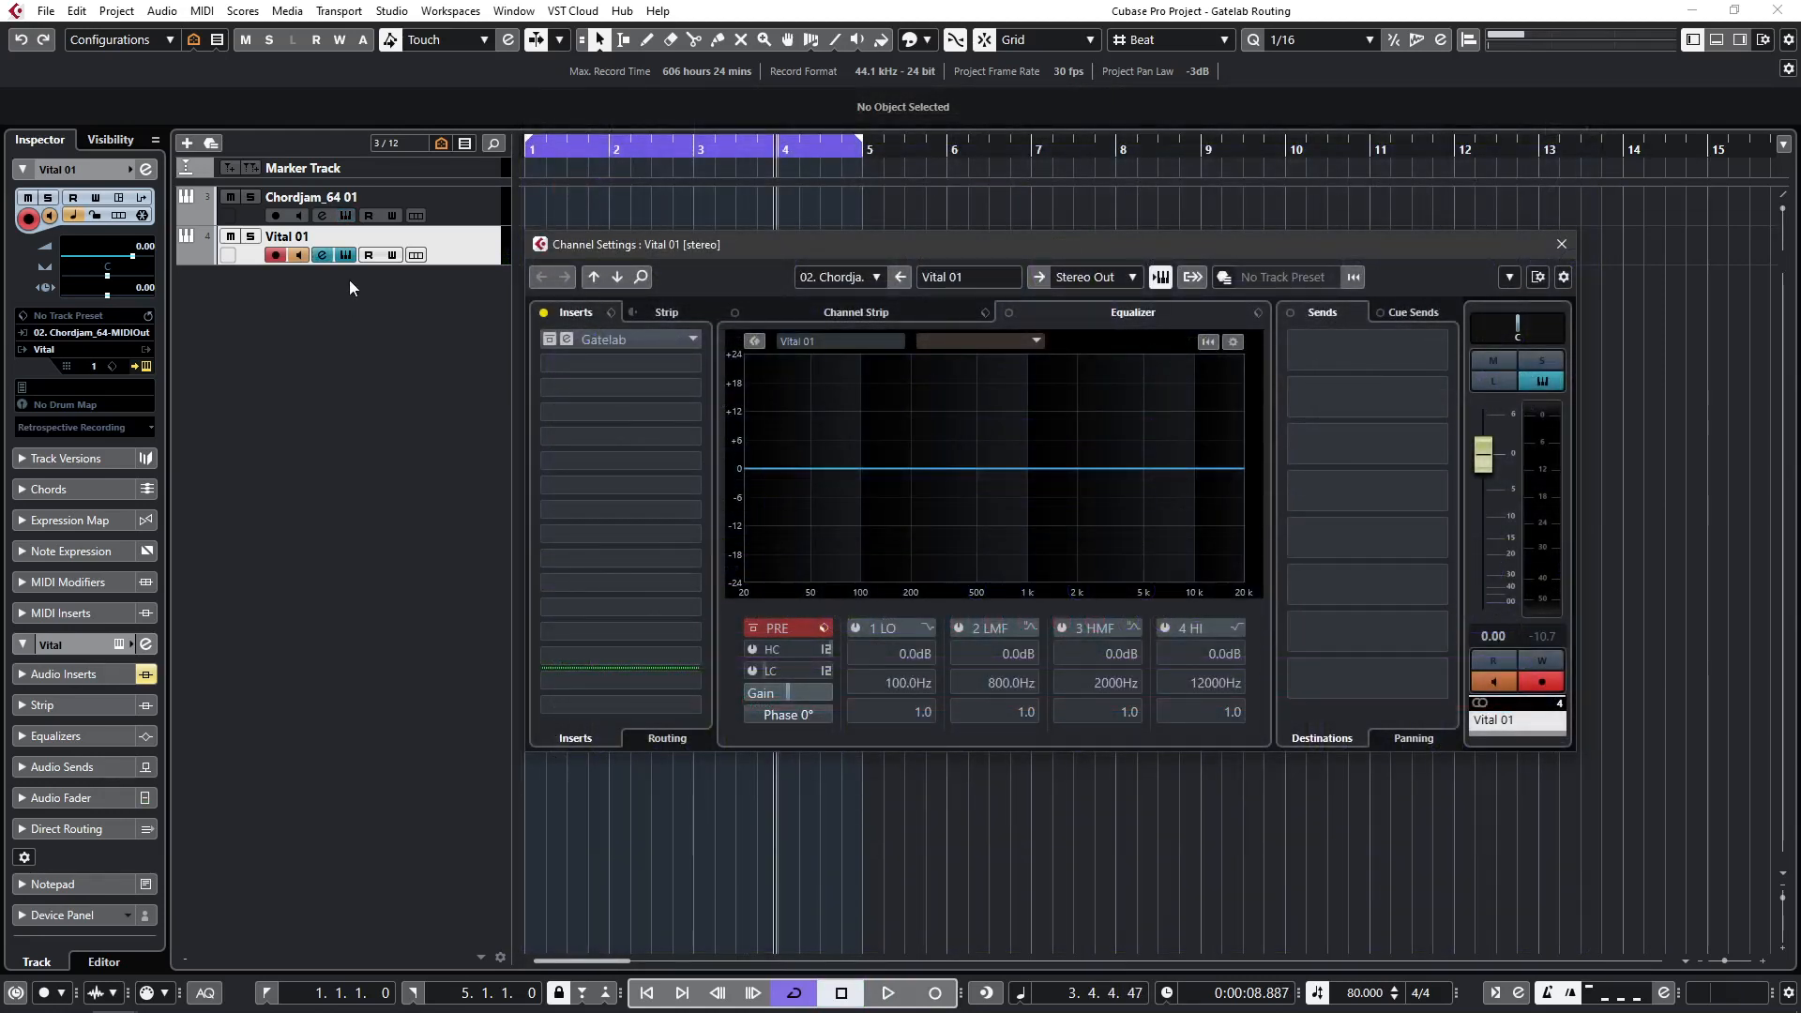
{"action": "left_click", "coordinate": [566, 338]}
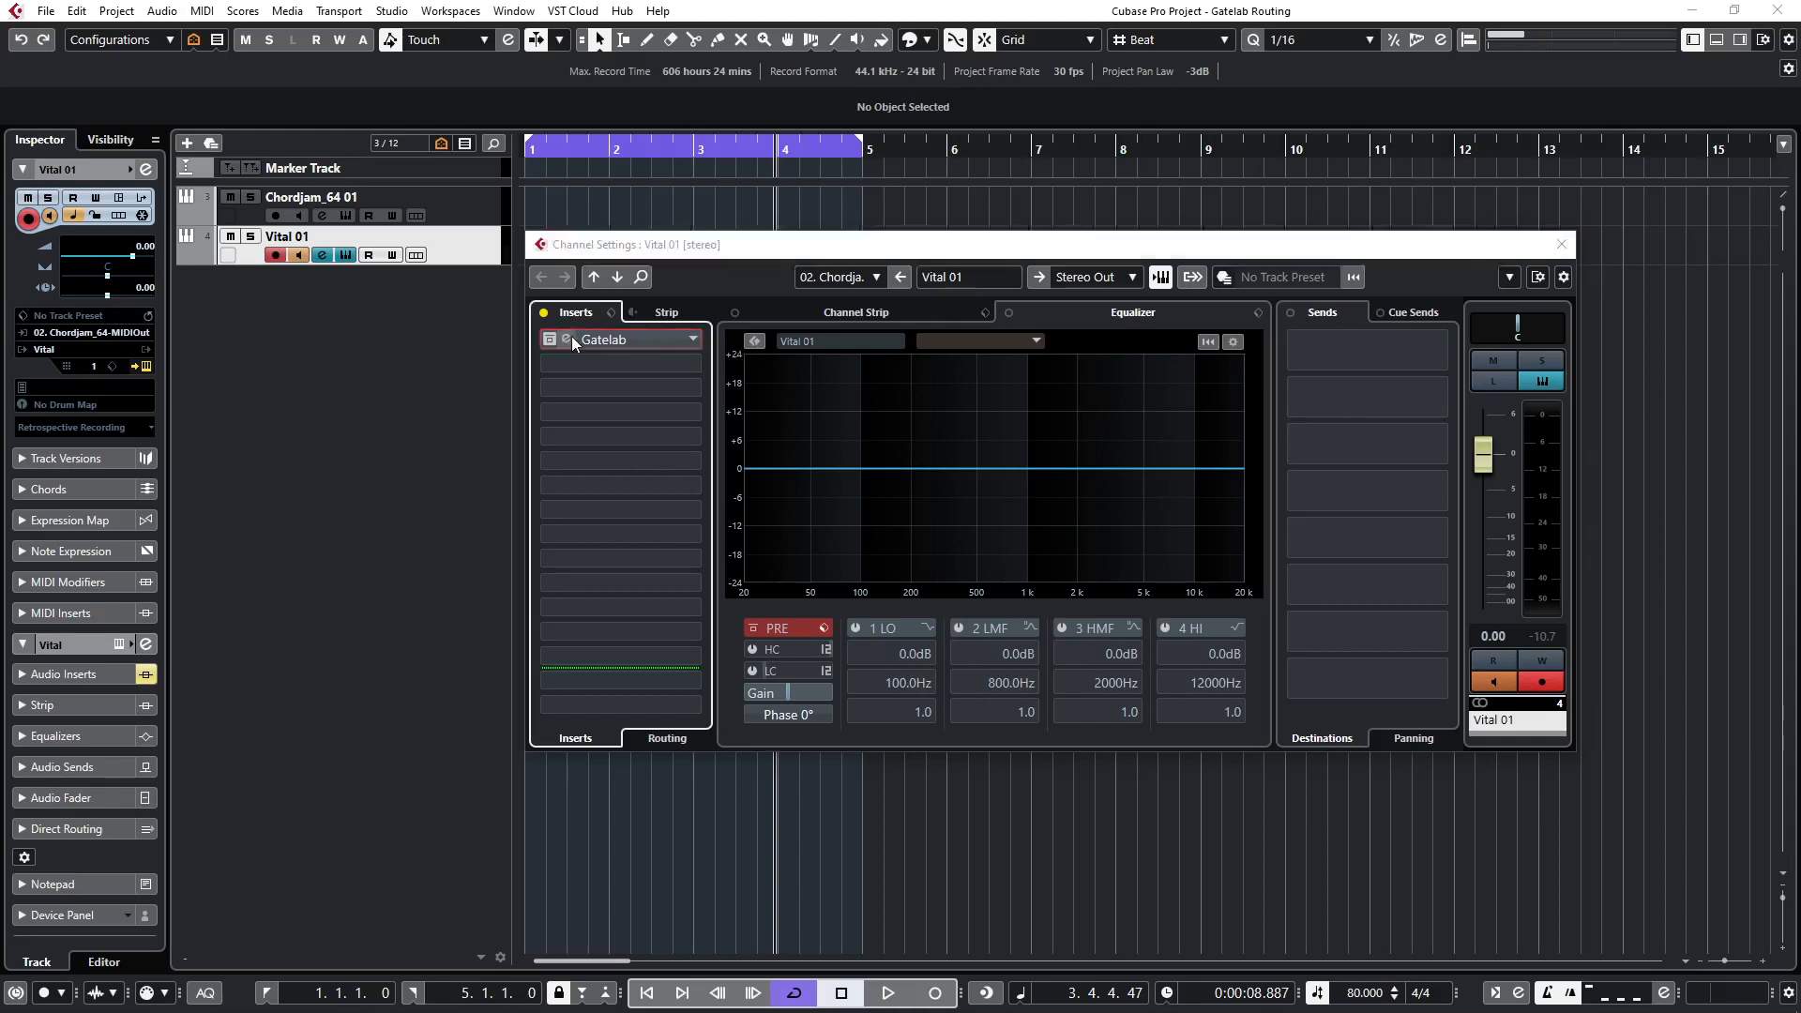
{"action": "key", "text": "space"}
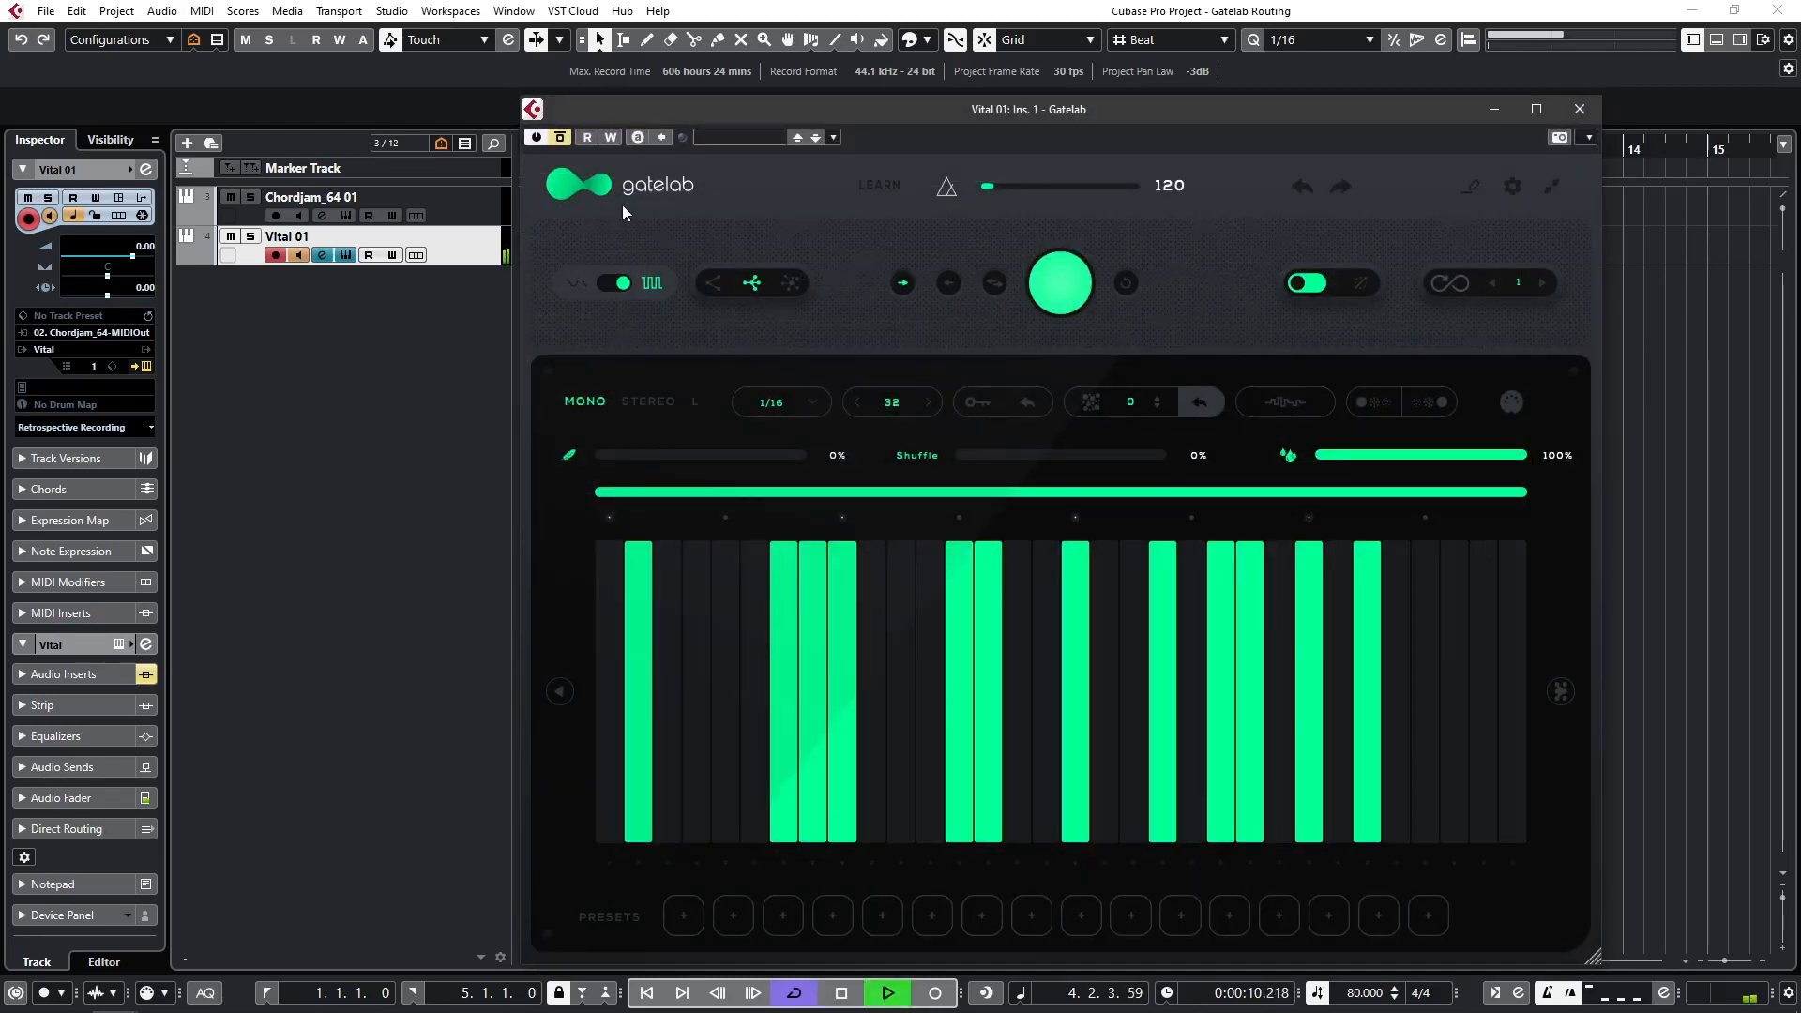
{"action": "left_click", "coordinate": [559, 138]}
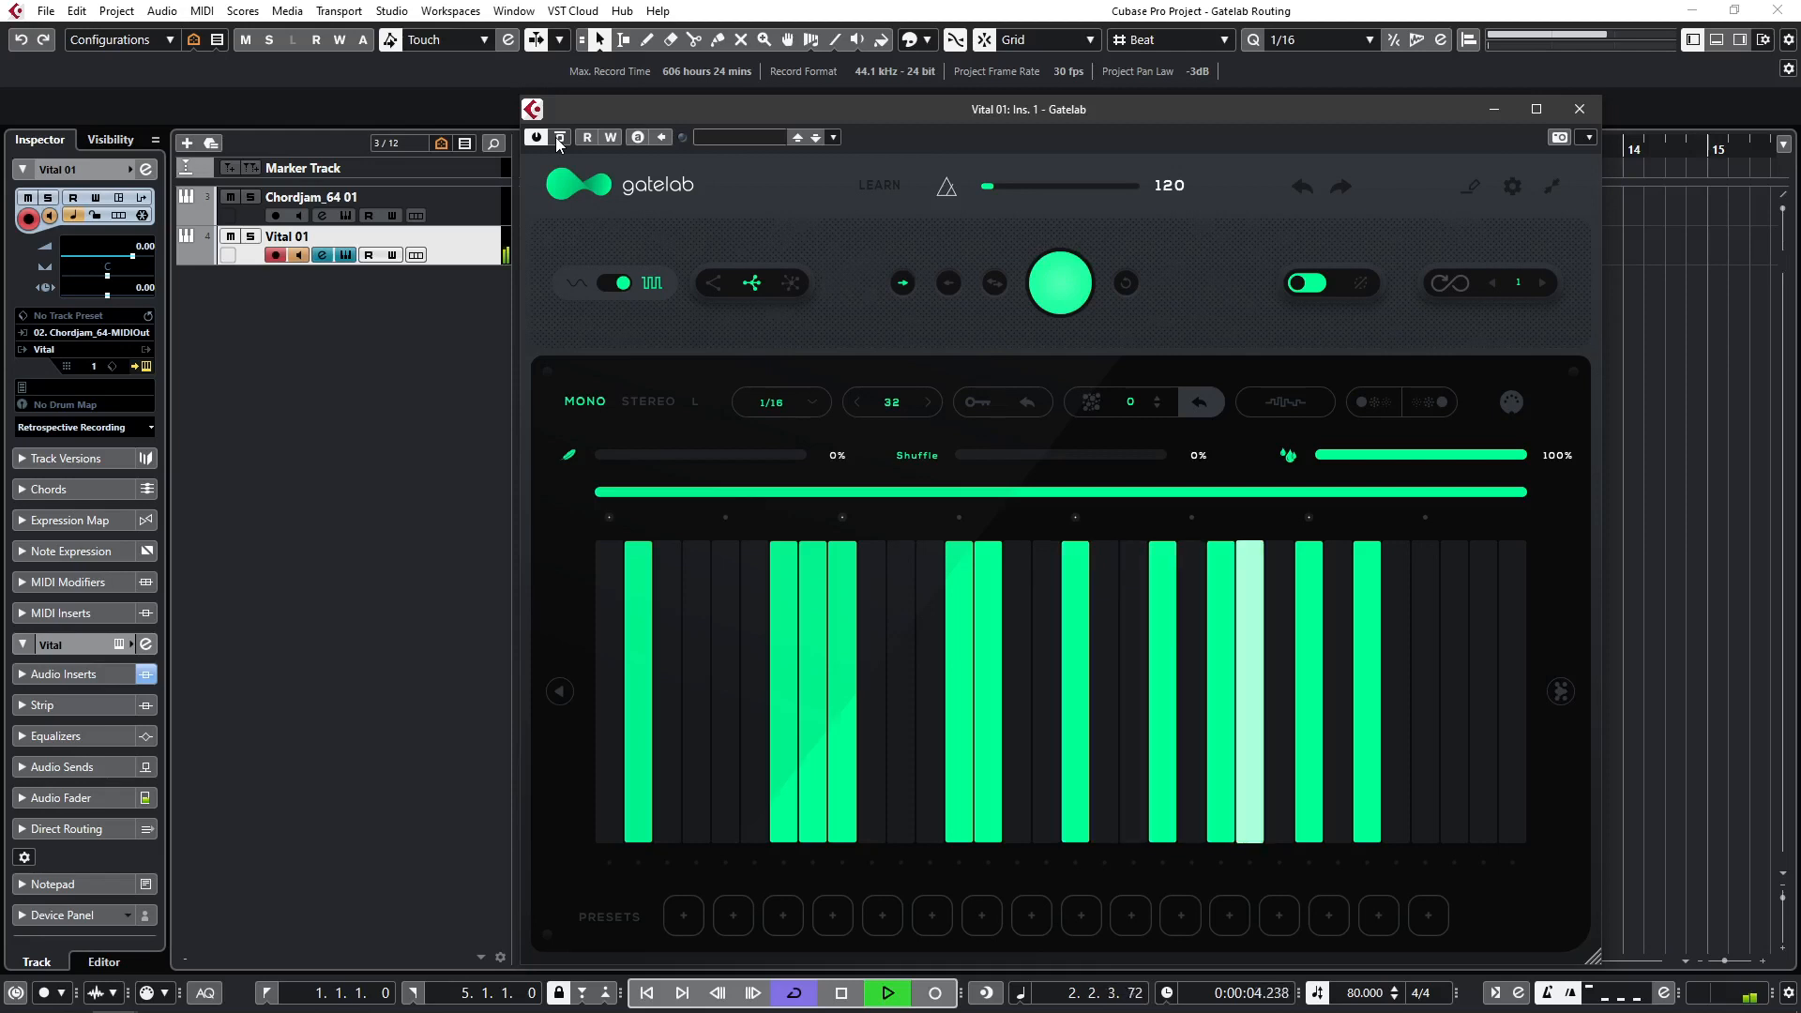
Step: Generate several random gate patterns during playback, the last one with the sparsest randomization density
{"action": "left_click", "coordinate": [1058, 289]}
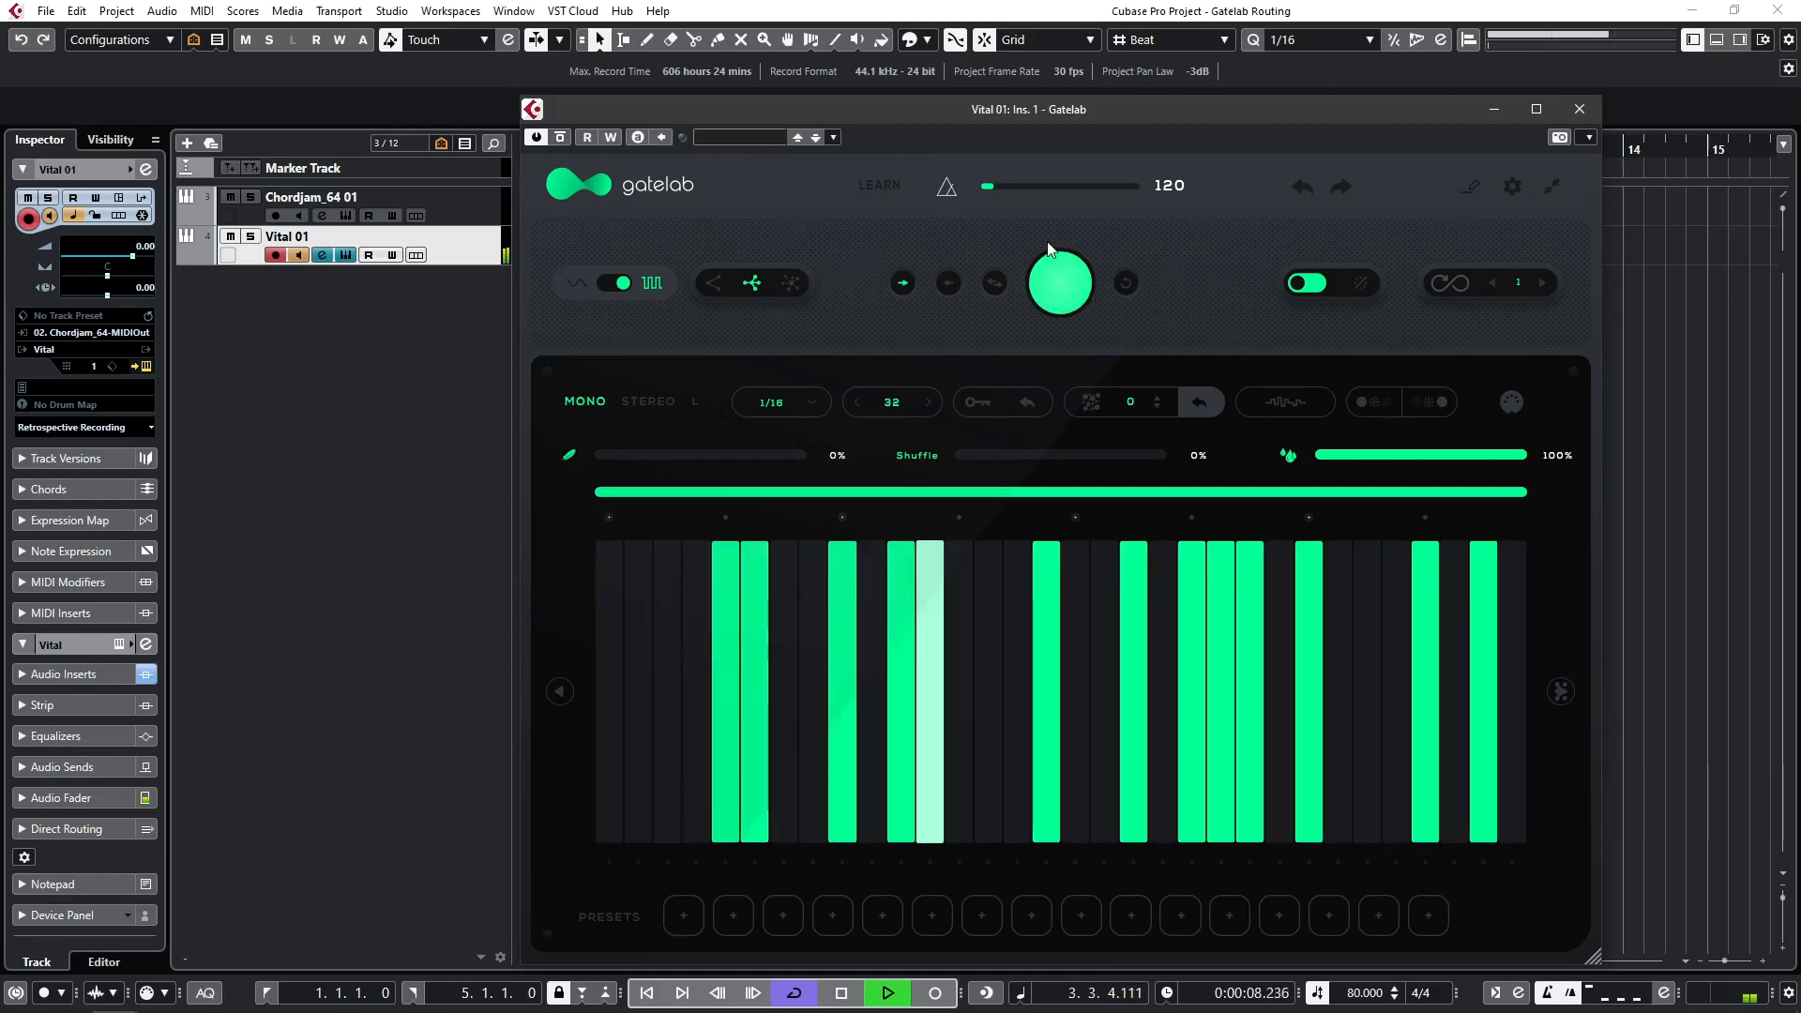
{"action": "left_click", "coordinate": [1075, 298]}
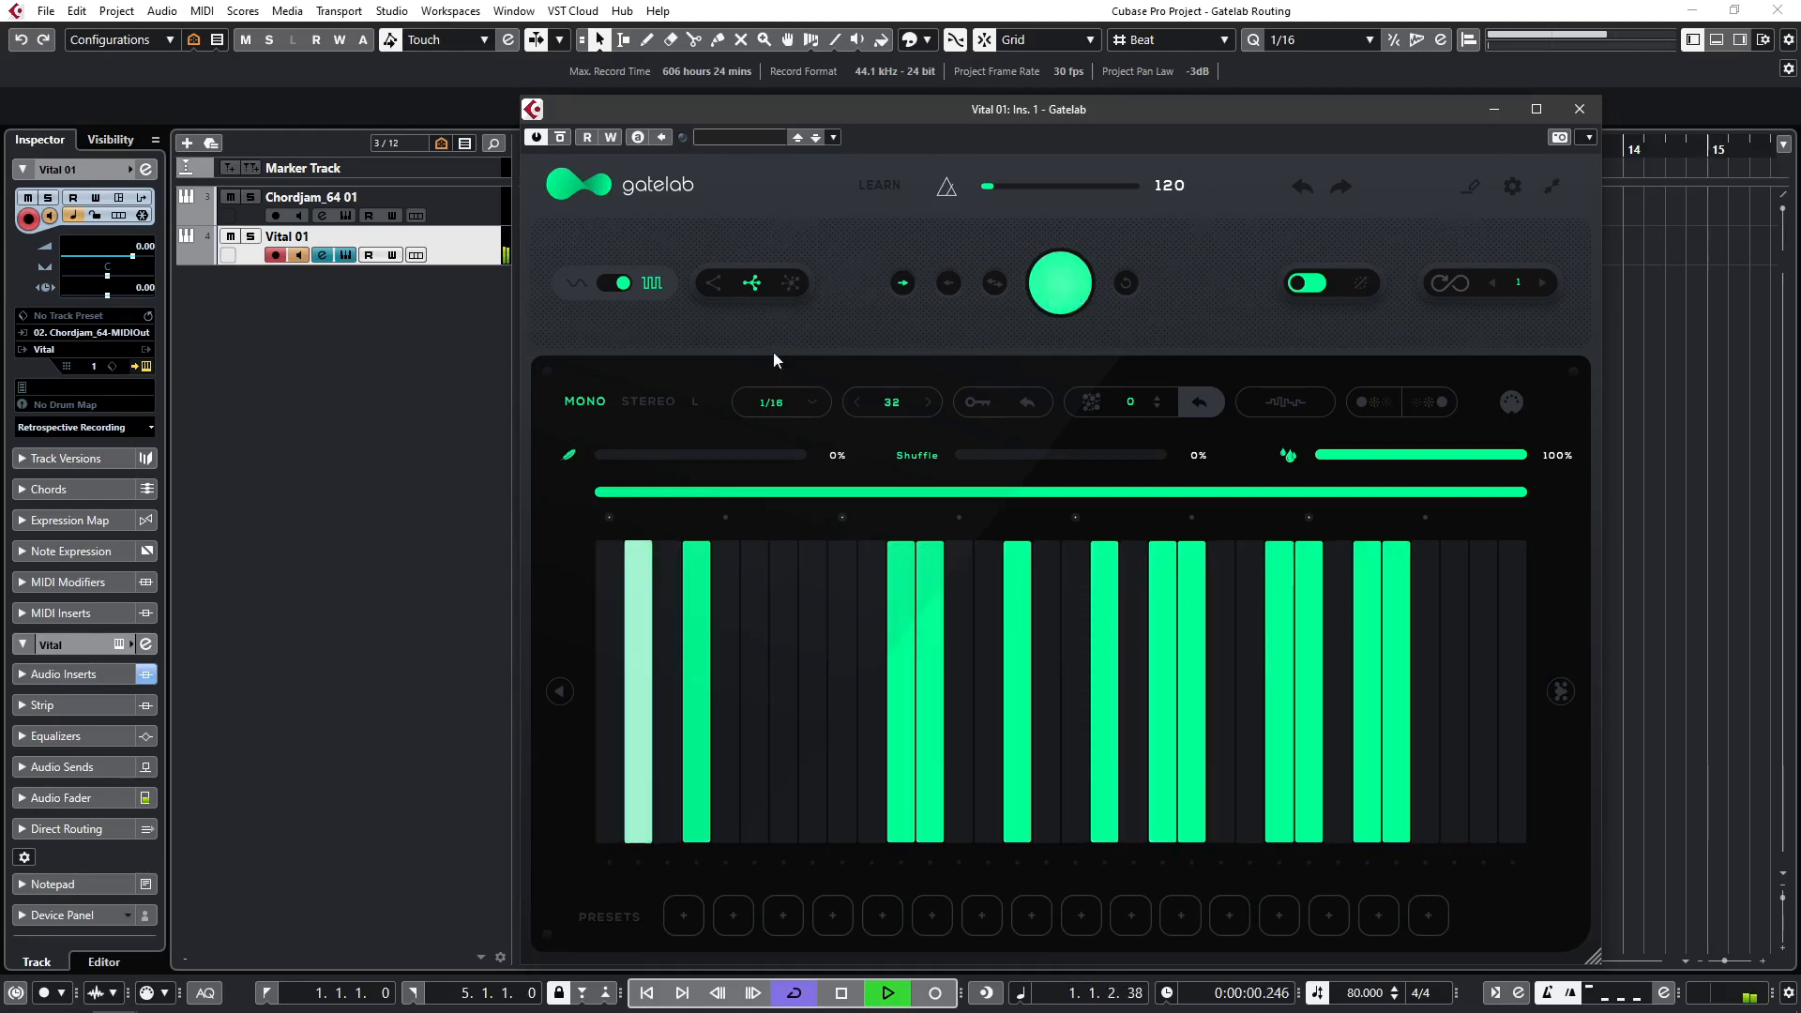
{"action": "left_click", "coordinate": [713, 283]}
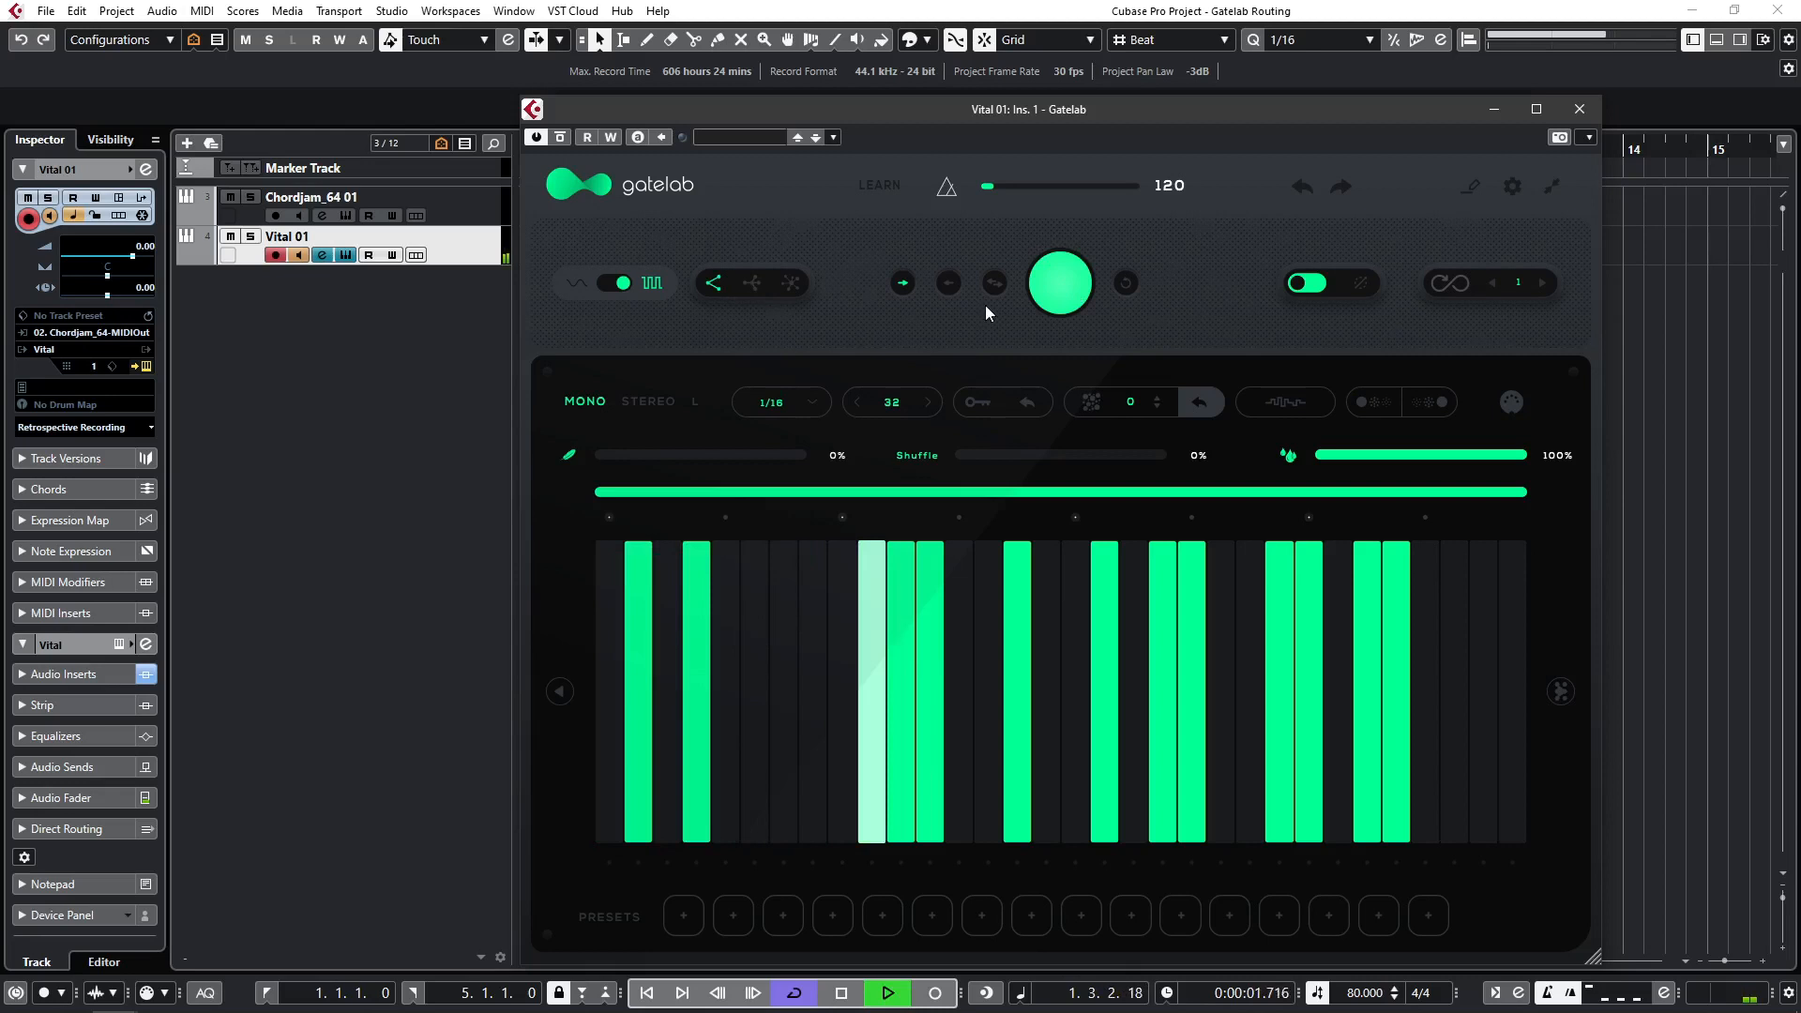
{"action": "left_click", "coordinate": [1049, 283]}
Step: Set the randomization to its highest density, generate two new gate patterns and stop playback
{"action": "left_click", "coordinate": [791, 284]}
{"action": "left_click", "coordinate": [1057, 309]}
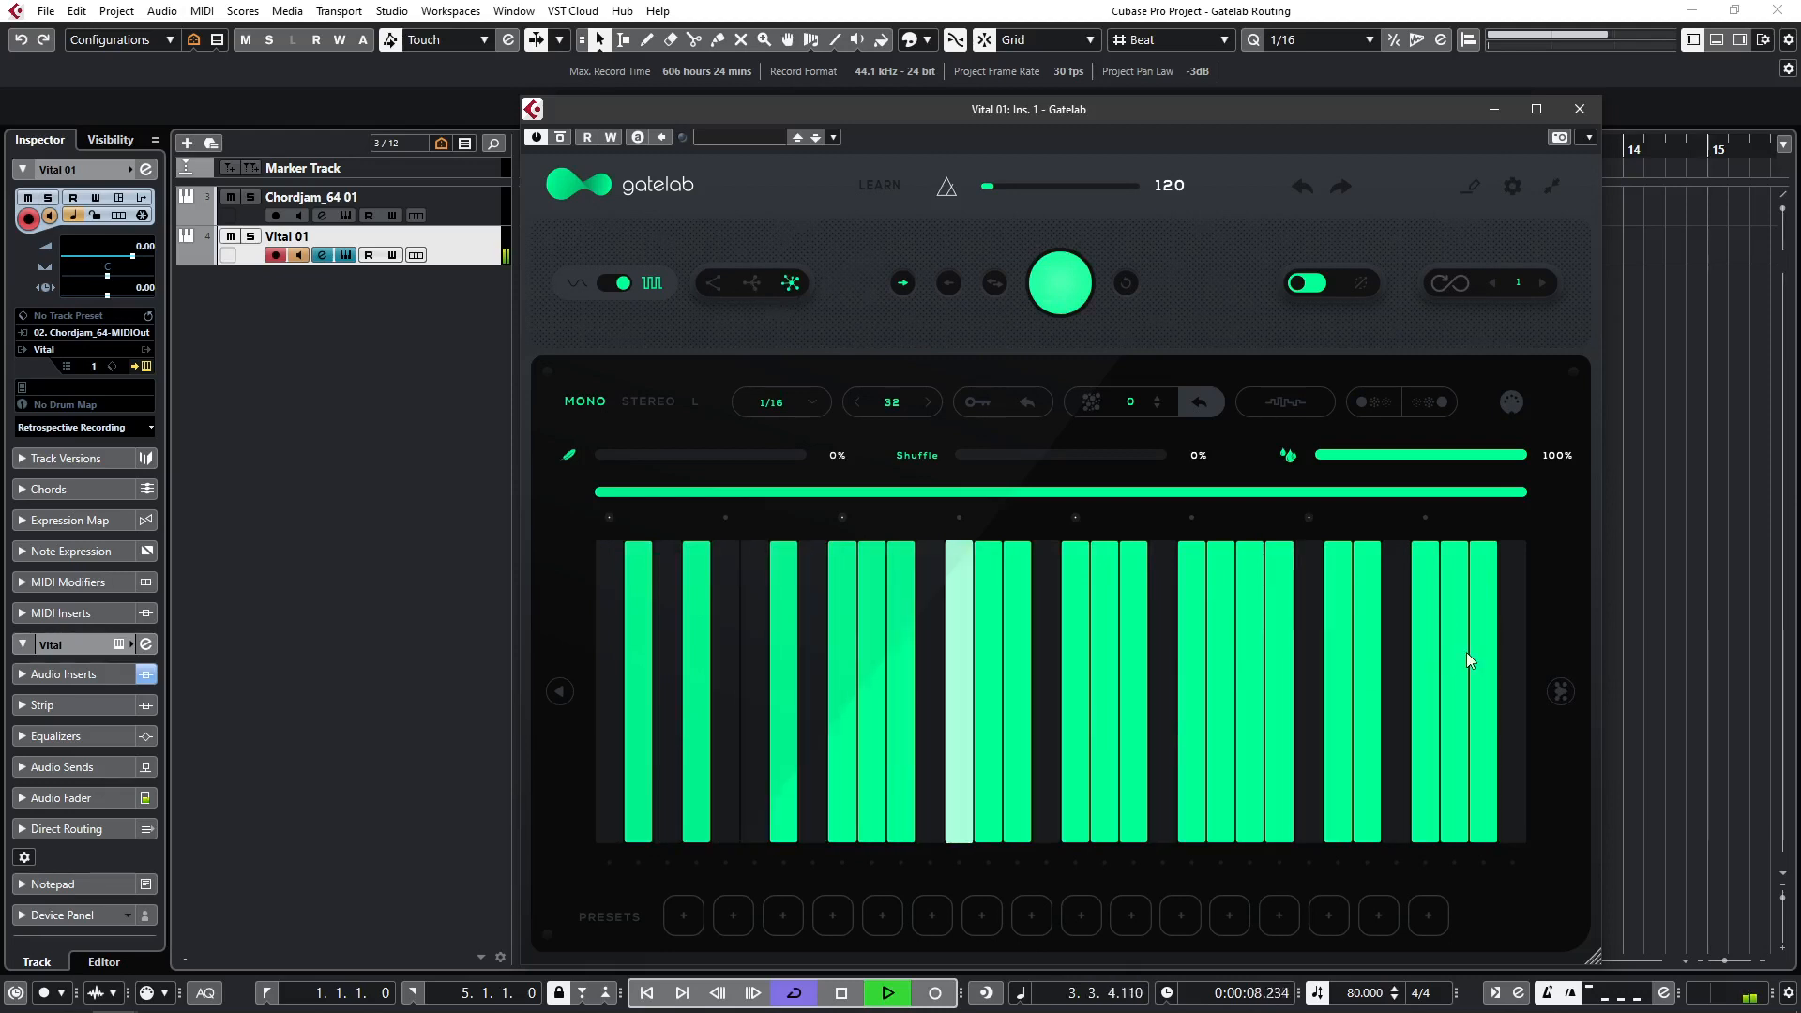
{"action": "left_click", "coordinate": [1068, 287]}
{"action": "key", "text": "space"}
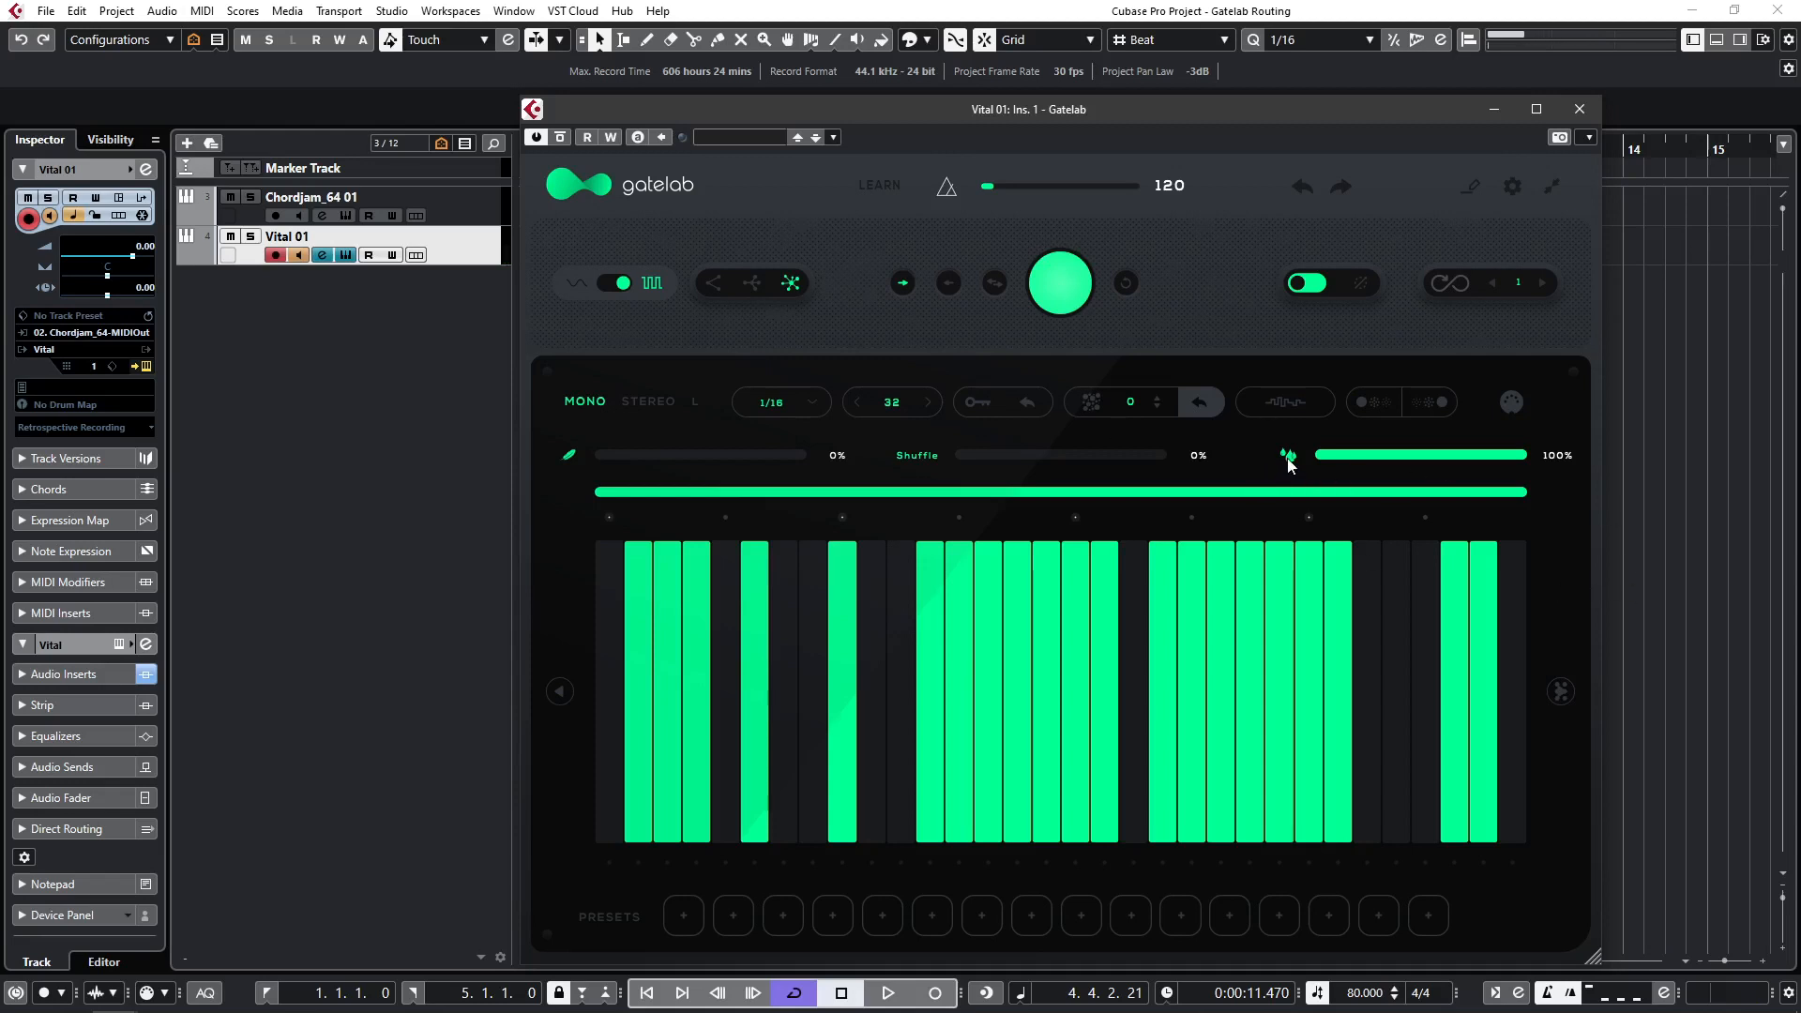
Step: Try the dry/wet mix at 25% and at 55% while the gated synth plays
{"action": "left_click_drag", "start_coordinate": [1526, 458], "coordinate": [1369, 457]}
{"action": "key", "text": "space"}
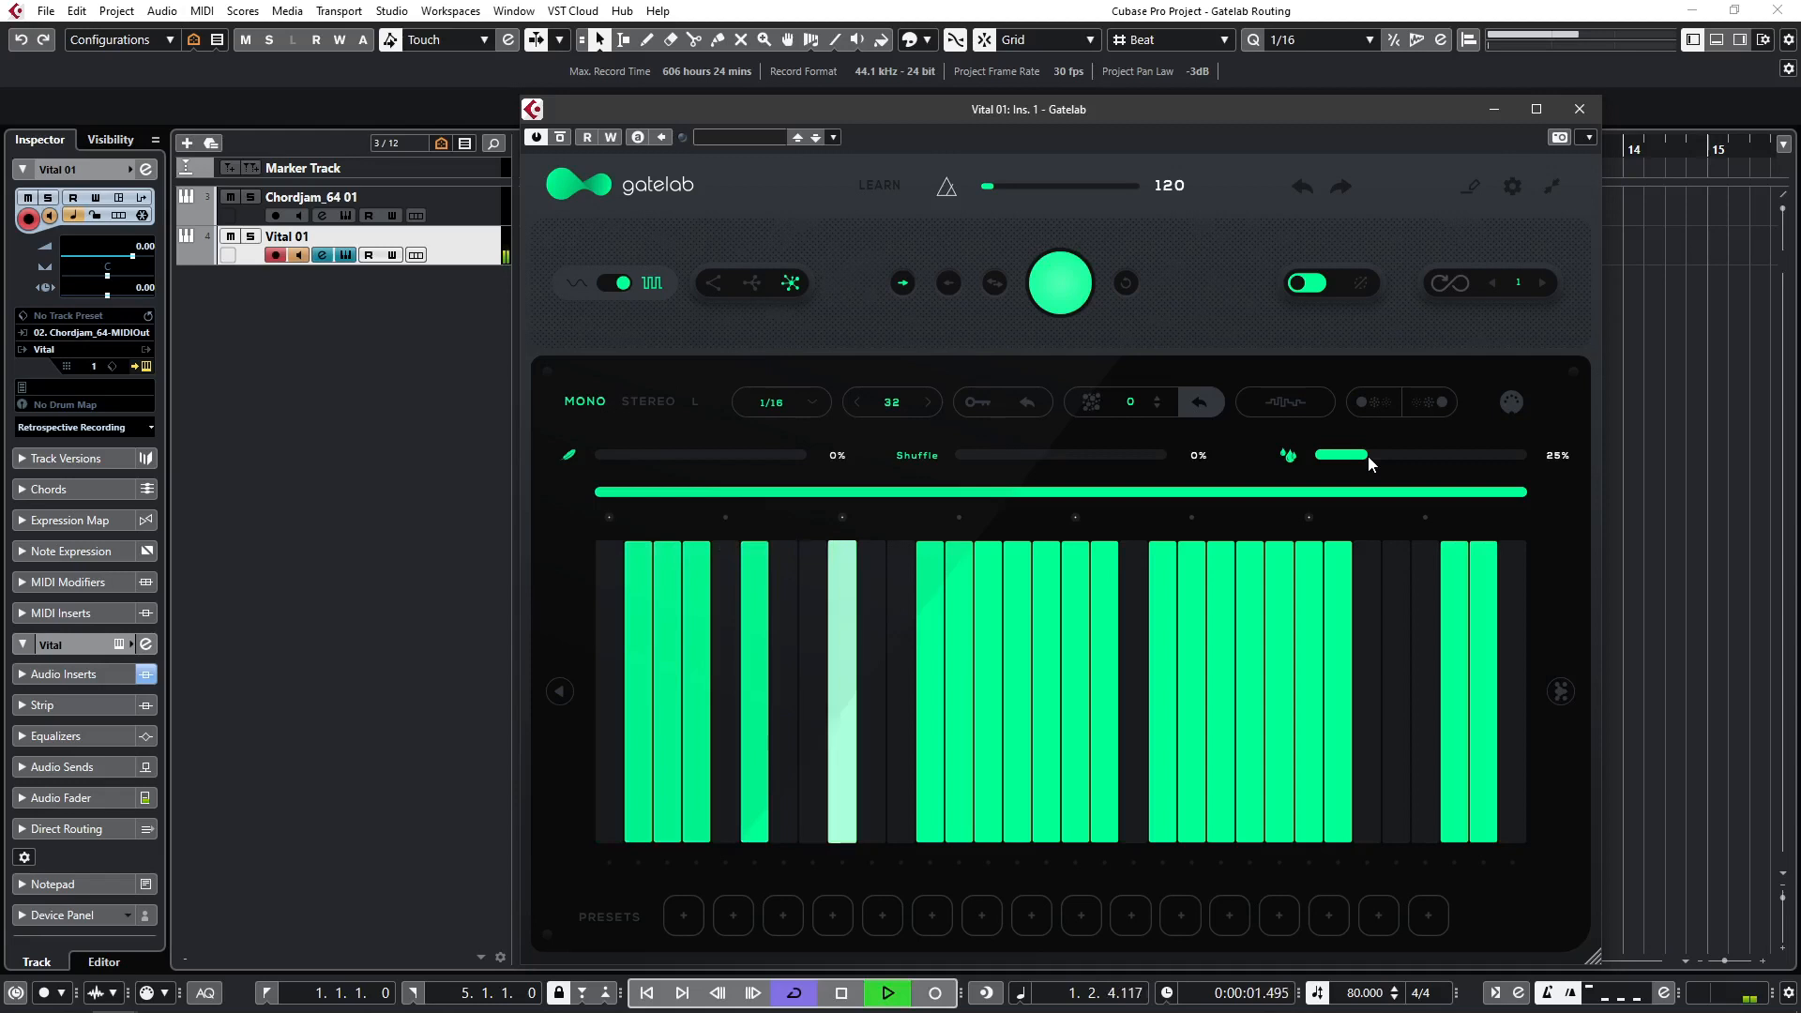
{"action": "left_click_drag", "start_coordinate": [1368, 456], "coordinate": [1432, 460]}
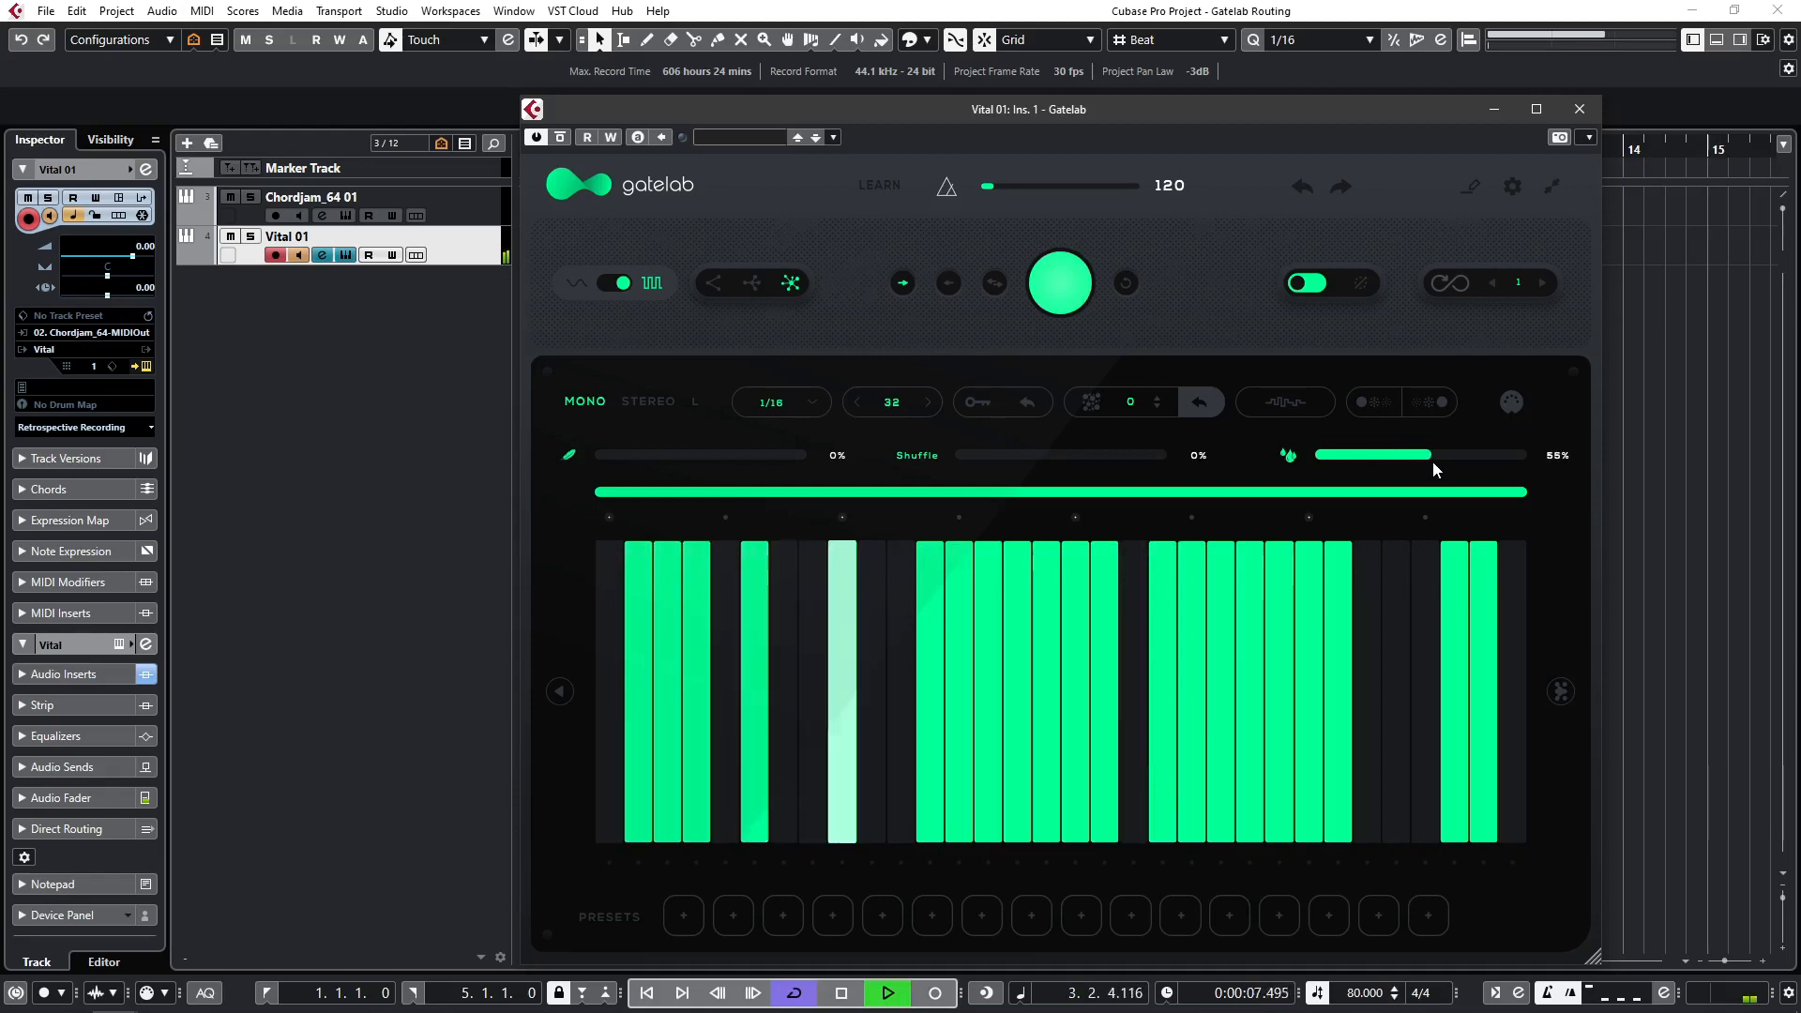
Step: Edit the second half of the gate pattern by hand, removing some active steps and adding others
{"action": "left_click_drag", "start_coordinate": [1044, 693], "coordinate": [1280, 691]}
{"action": "left_click", "coordinate": [1086, 682]}
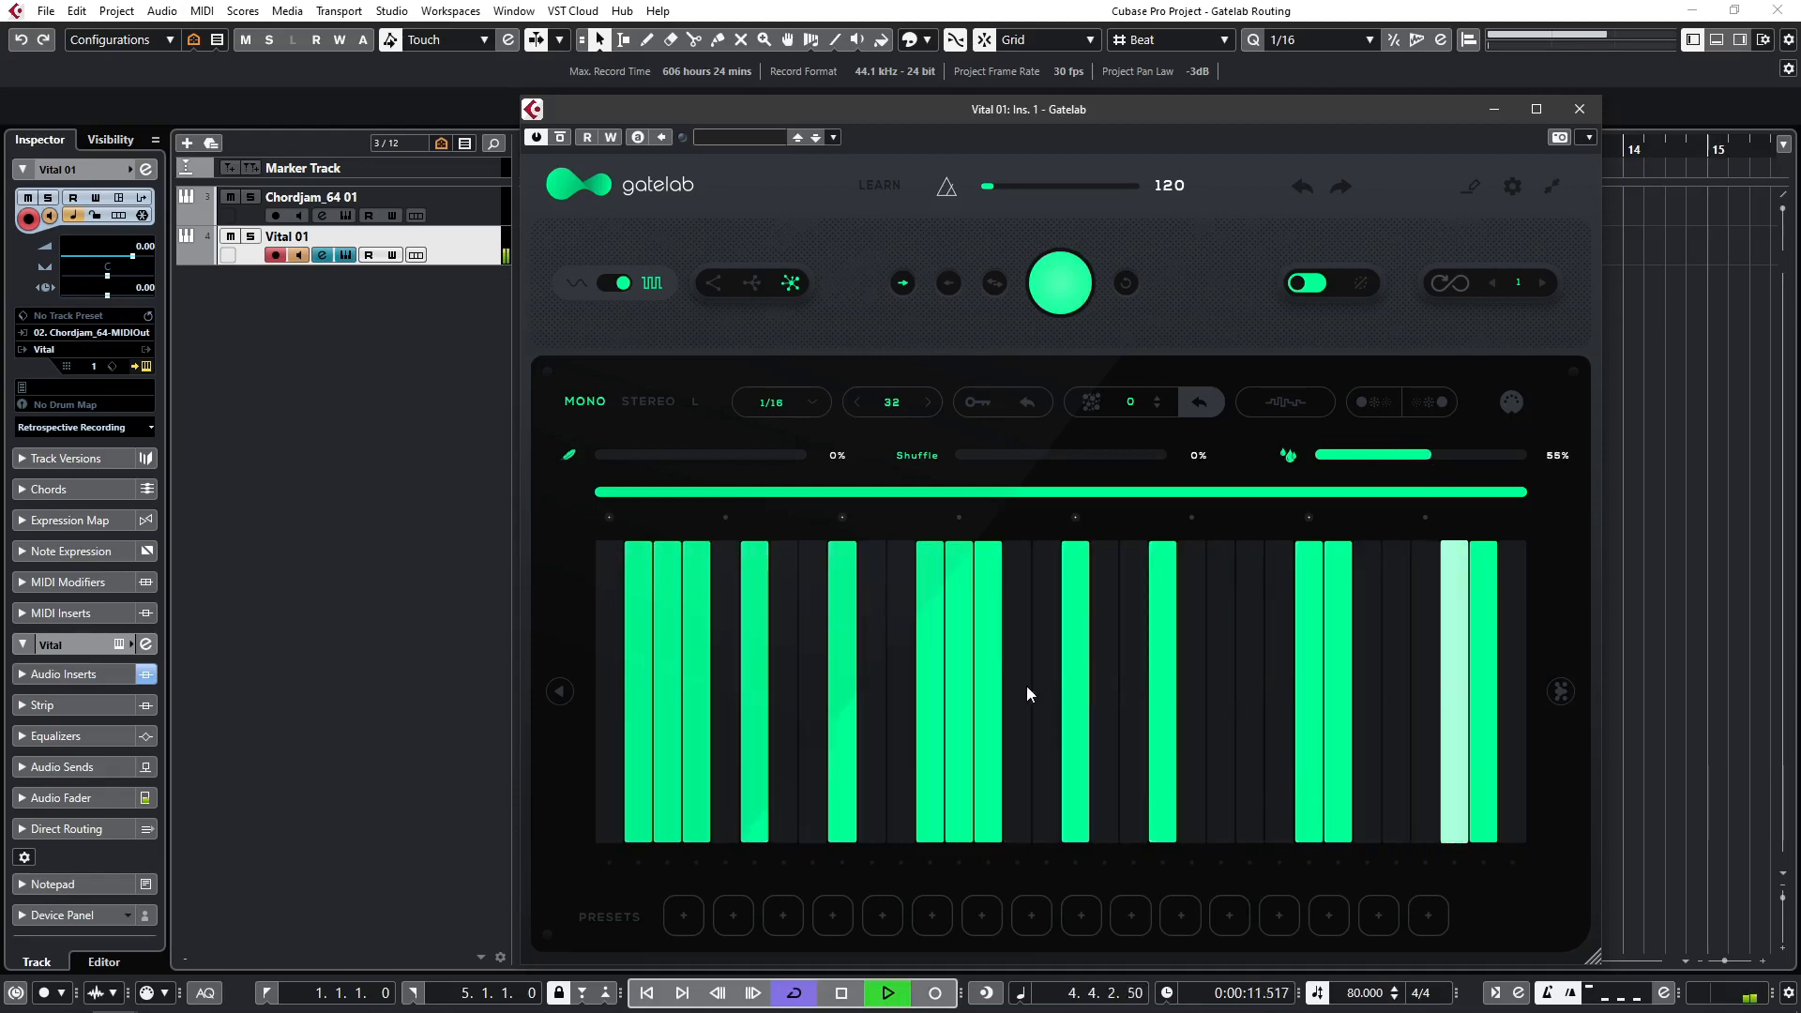
{"action": "left_click_drag", "start_coordinate": [1021, 687], "coordinate": [1049, 690]}
{"action": "left_click", "coordinate": [1220, 683]}
{"action": "left_click", "coordinate": [1262, 699]}
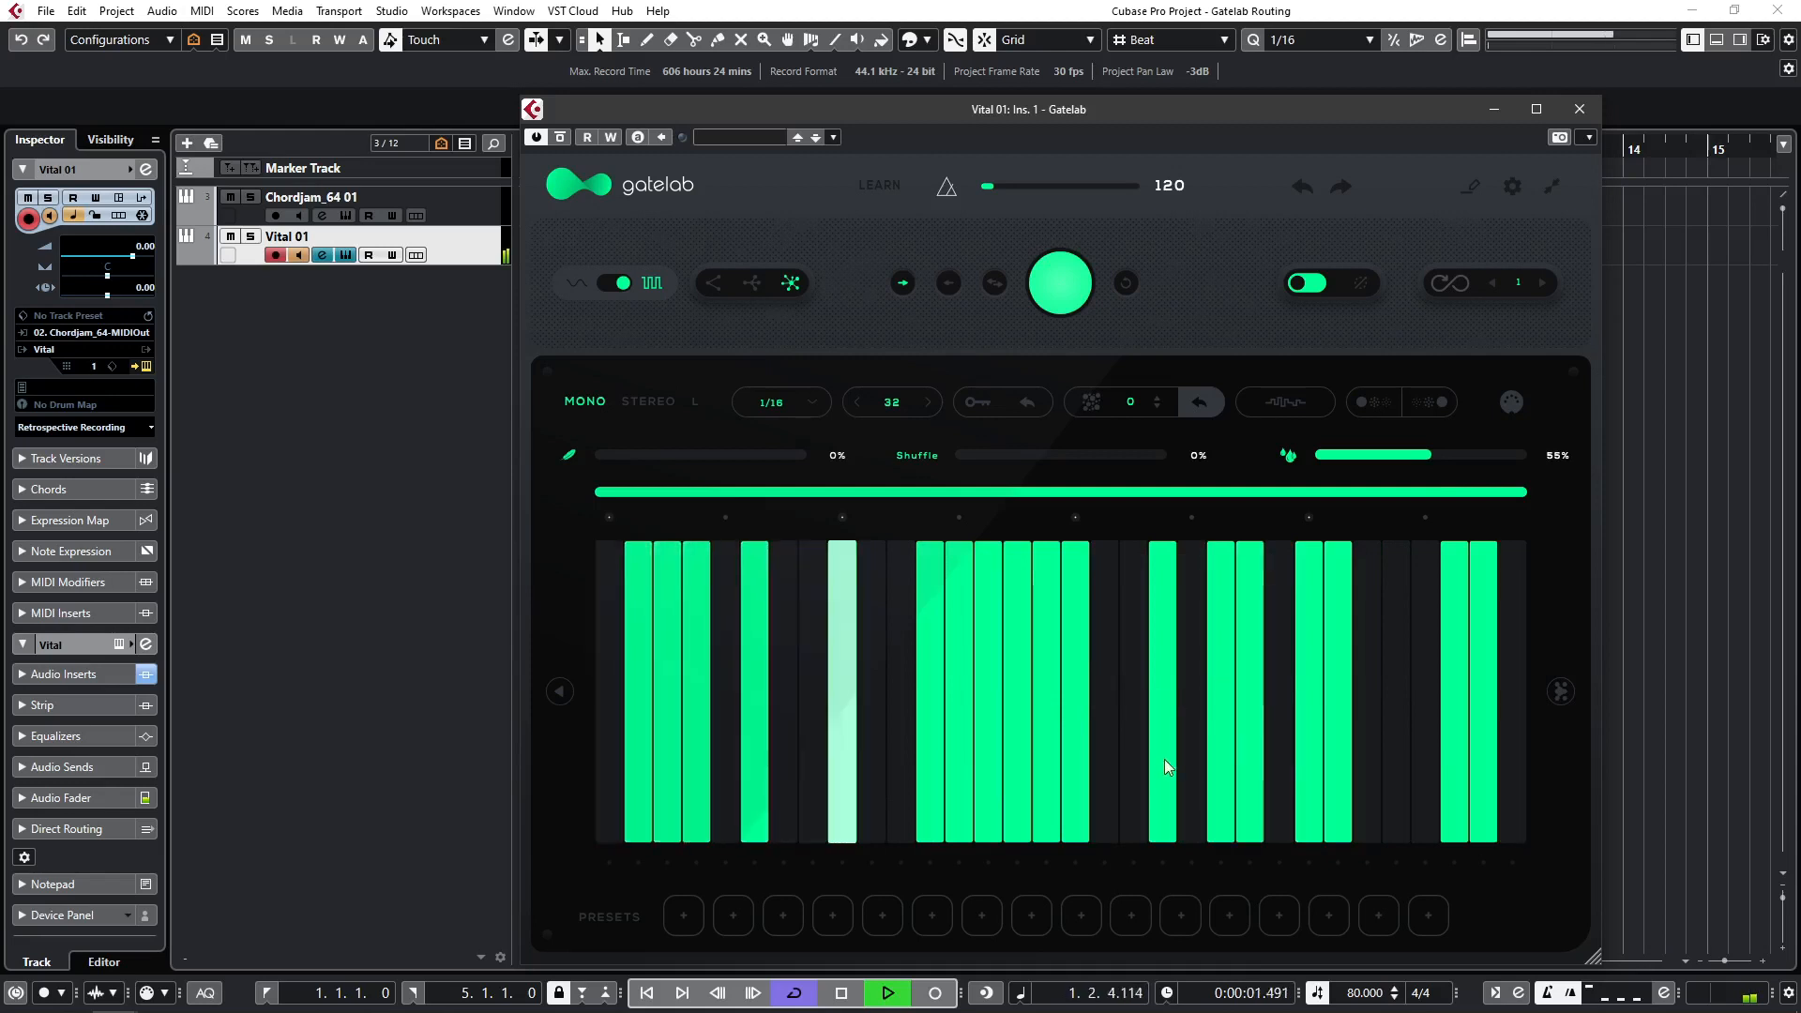
Step: Randomize the gate pattern once more, then switch Gatelab to stereo and clear most gates in the first half of the upper channel
{"action": "left_click", "coordinate": [1055, 286]}
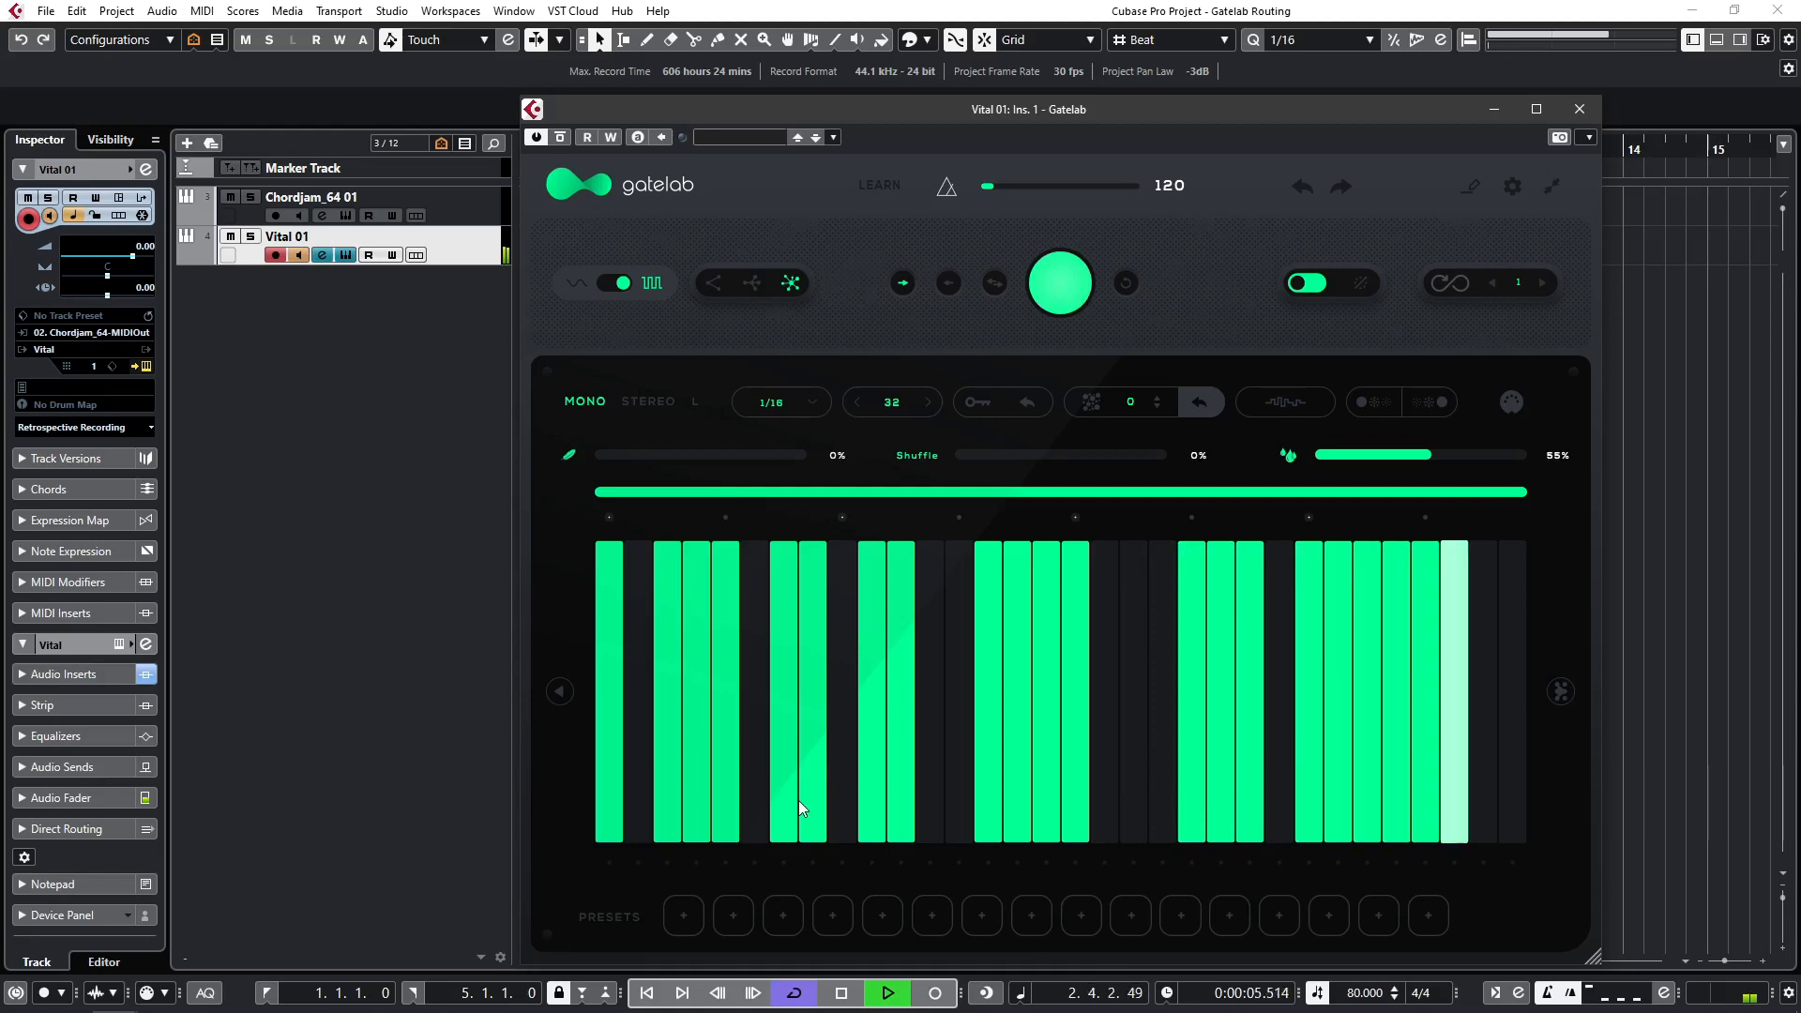
{"action": "key", "text": "space"}
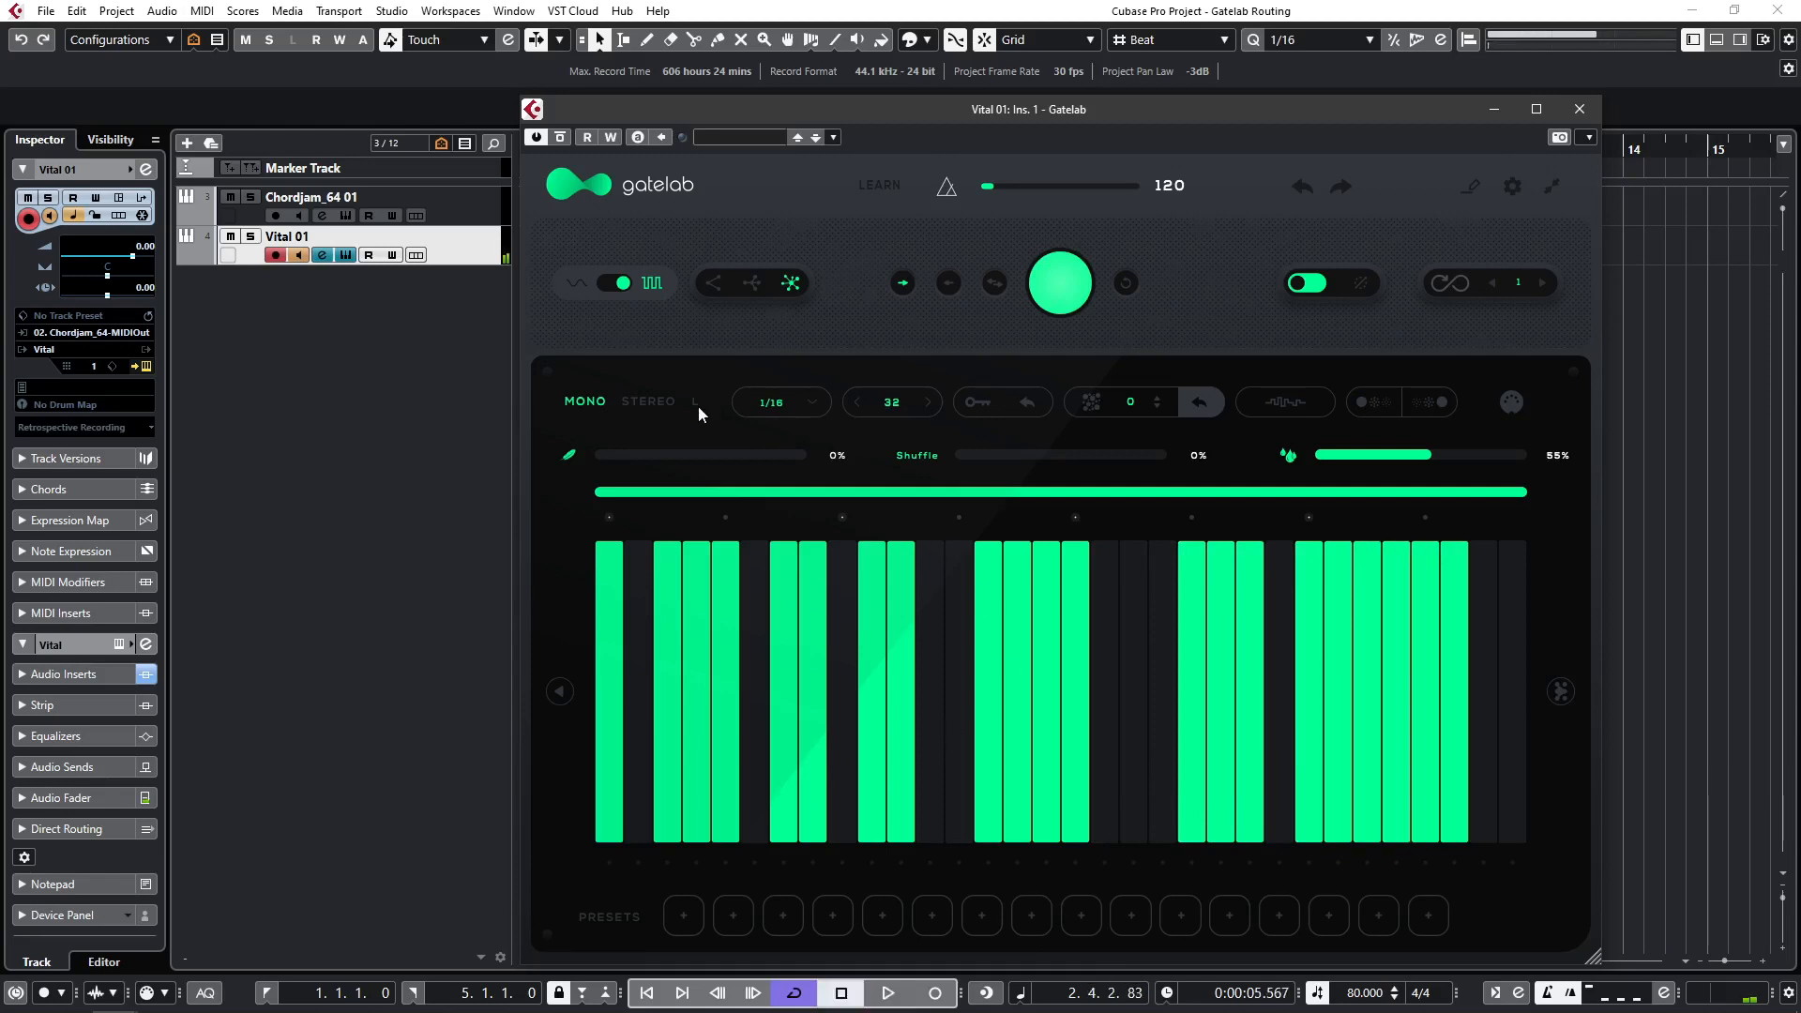
{"action": "left_click", "coordinate": [653, 402]}
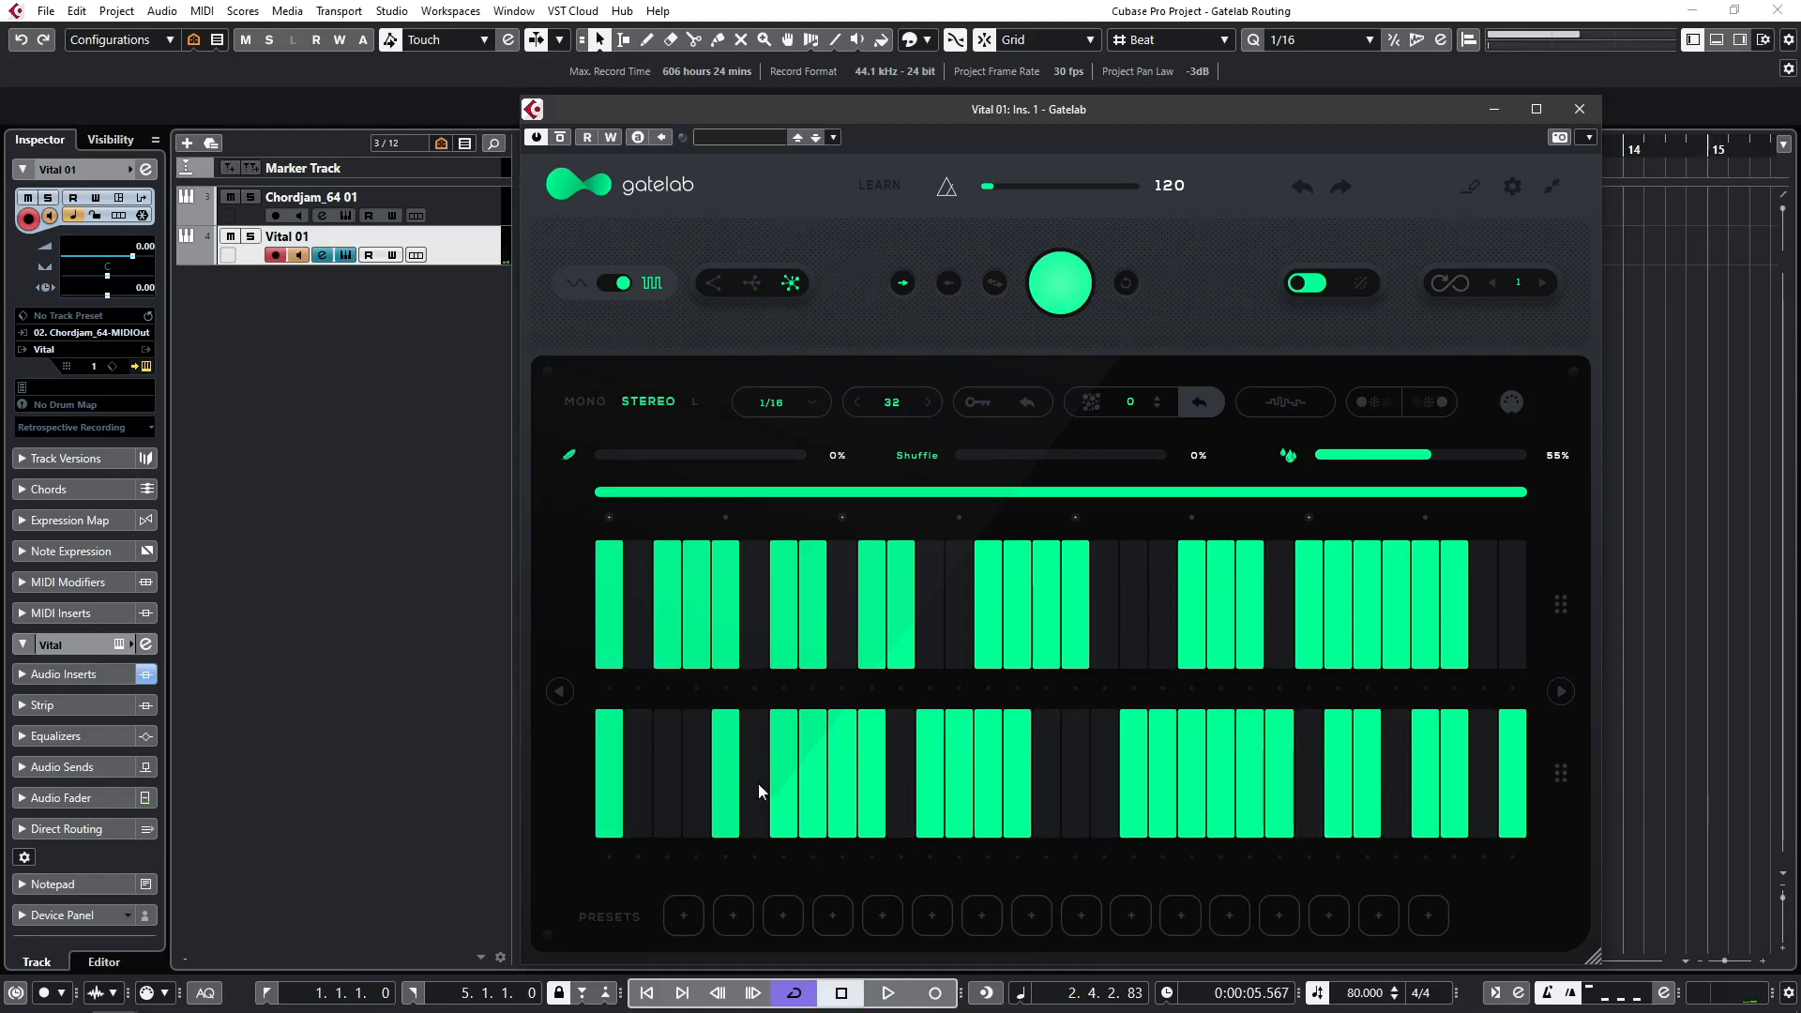
{"action": "left_click_drag", "start_coordinate": [1074, 610], "coordinate": [487, 593]}
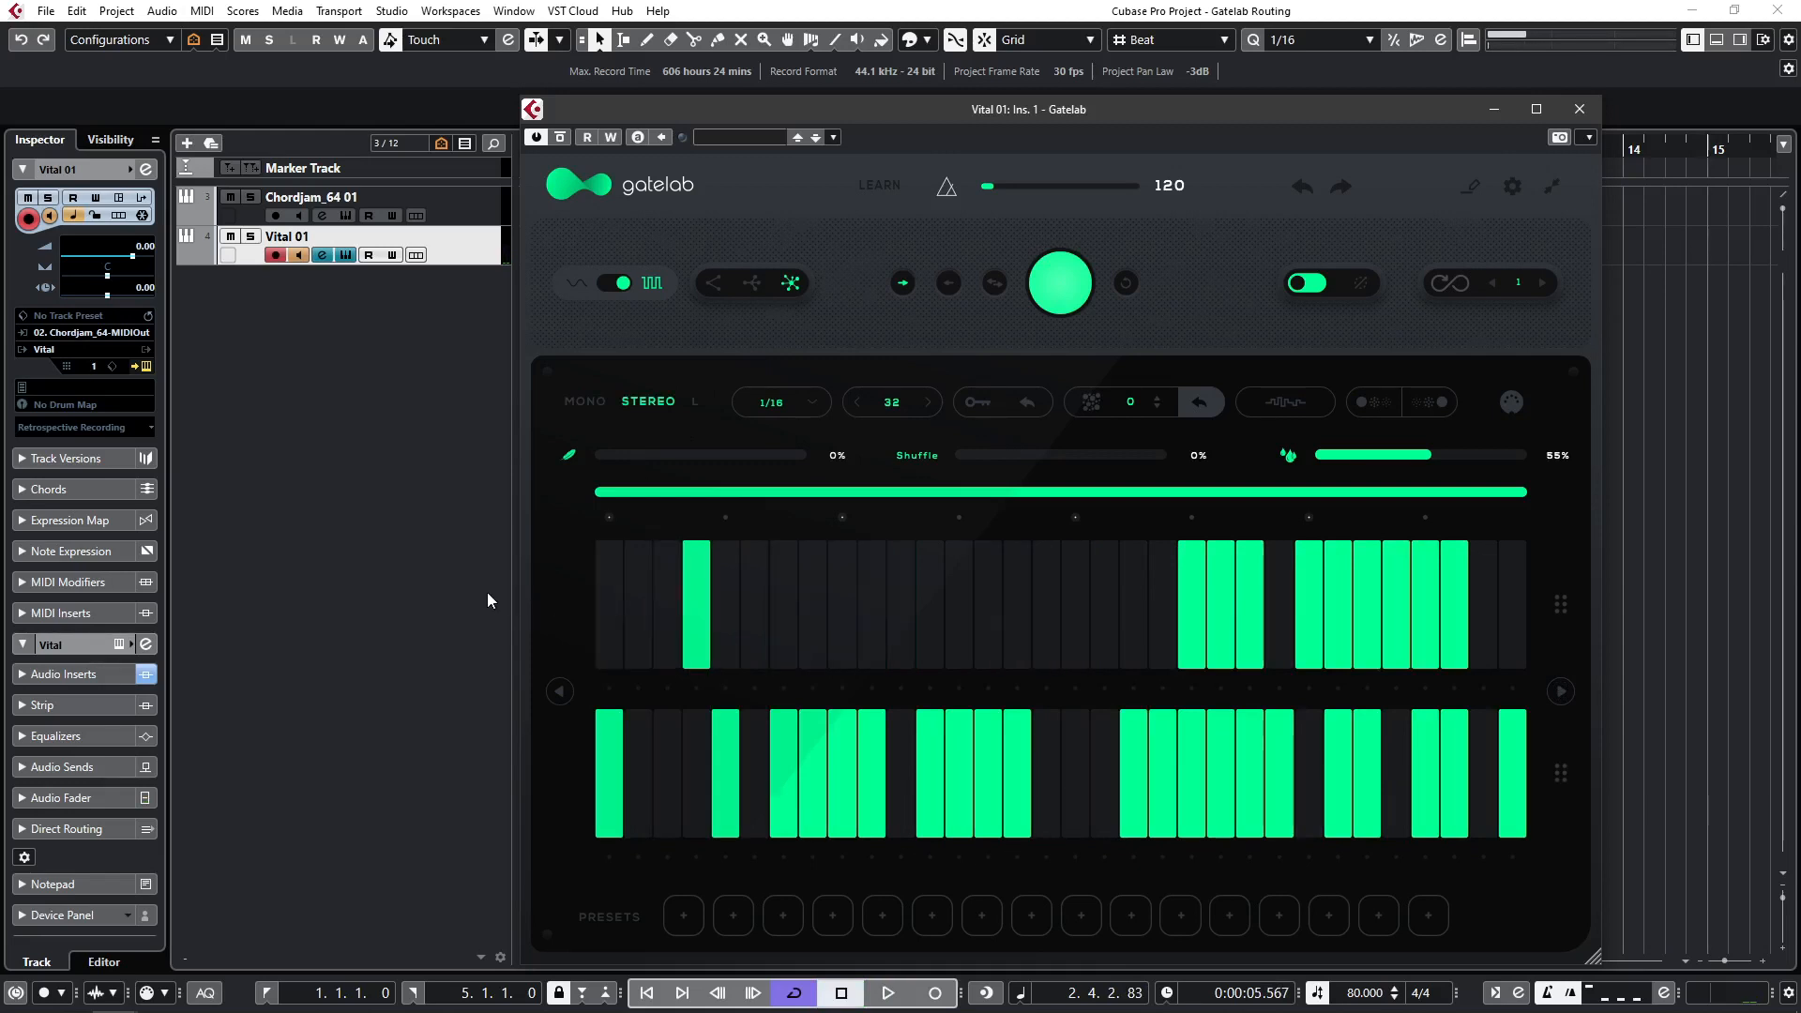
Step: Play the stereo gate pattern and compare a dry/wet mix of 100% with one of 28%
{"action": "key", "text": "space"}
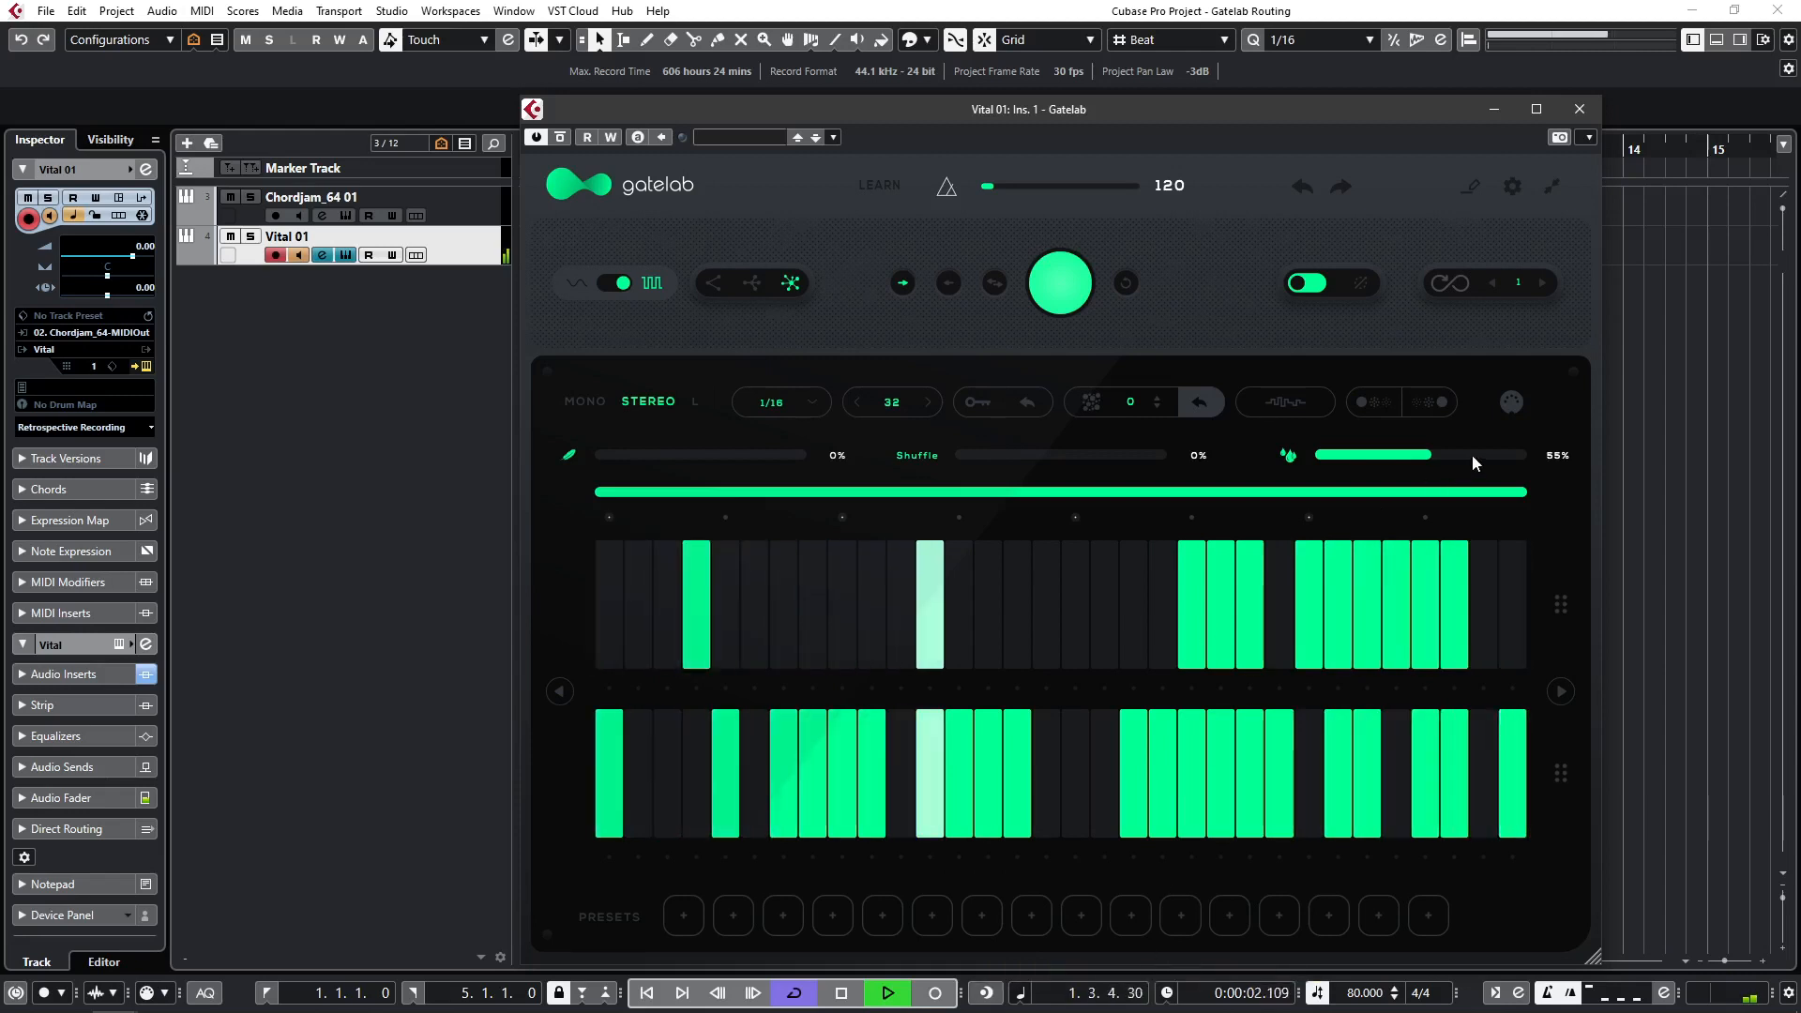
{"action": "left_click_drag", "start_coordinate": [1421, 457], "coordinate": [1563, 459]}
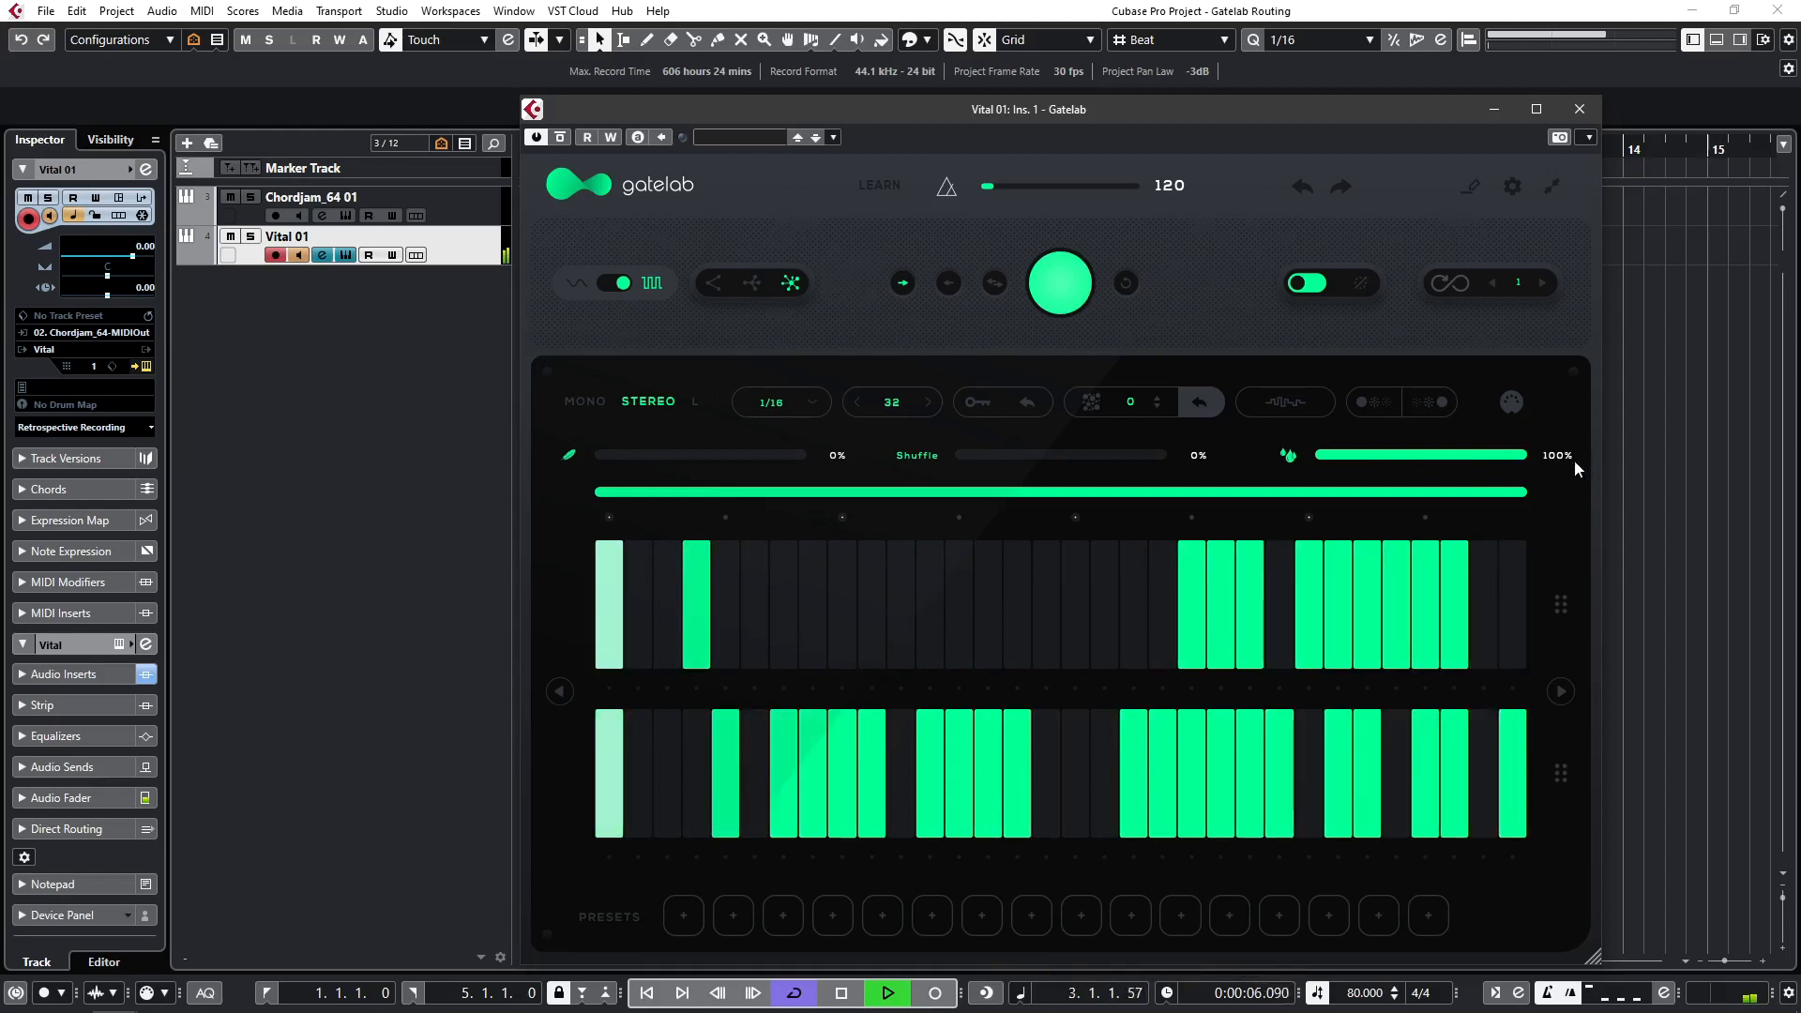
{"action": "left_click_drag", "start_coordinate": [1522, 458], "coordinate": [1375, 452]}
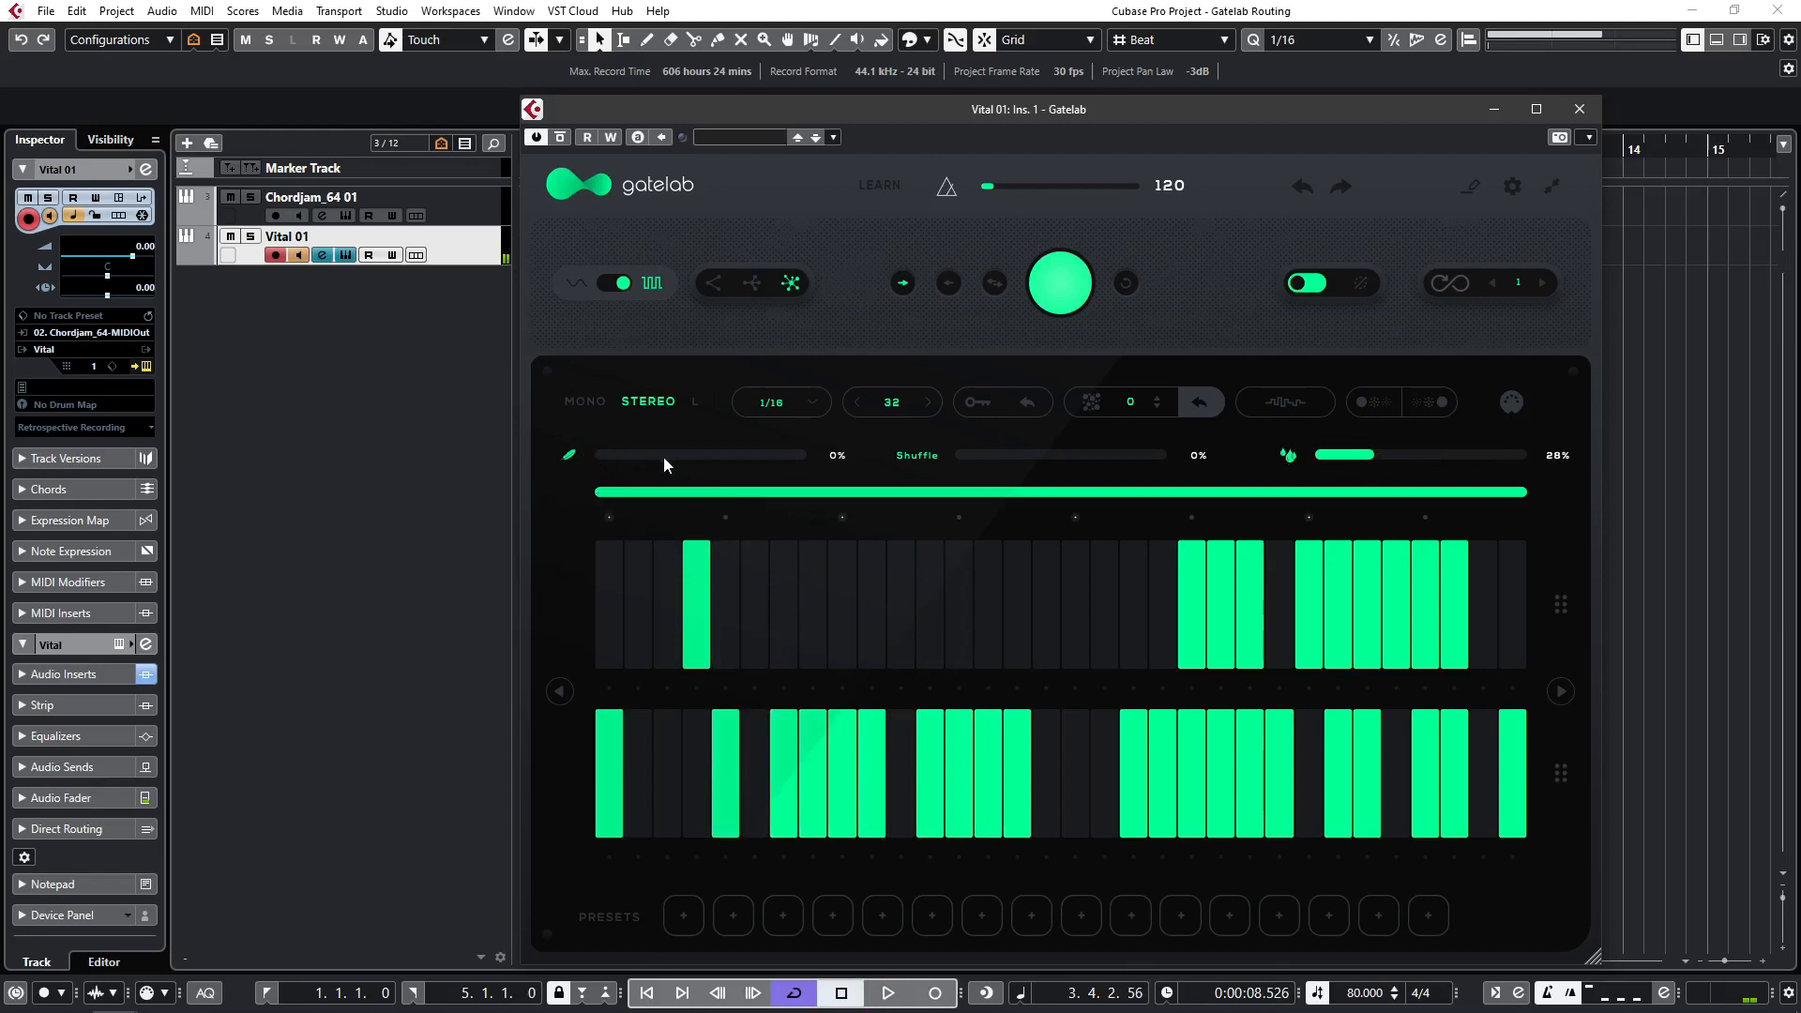
Step: Set the smoothing to 57% and the dry/wet mix to 25% while auditioning newly randomized patterns in both channels
{"action": "left_click_drag", "start_coordinate": [611, 455], "coordinate": [719, 465]}
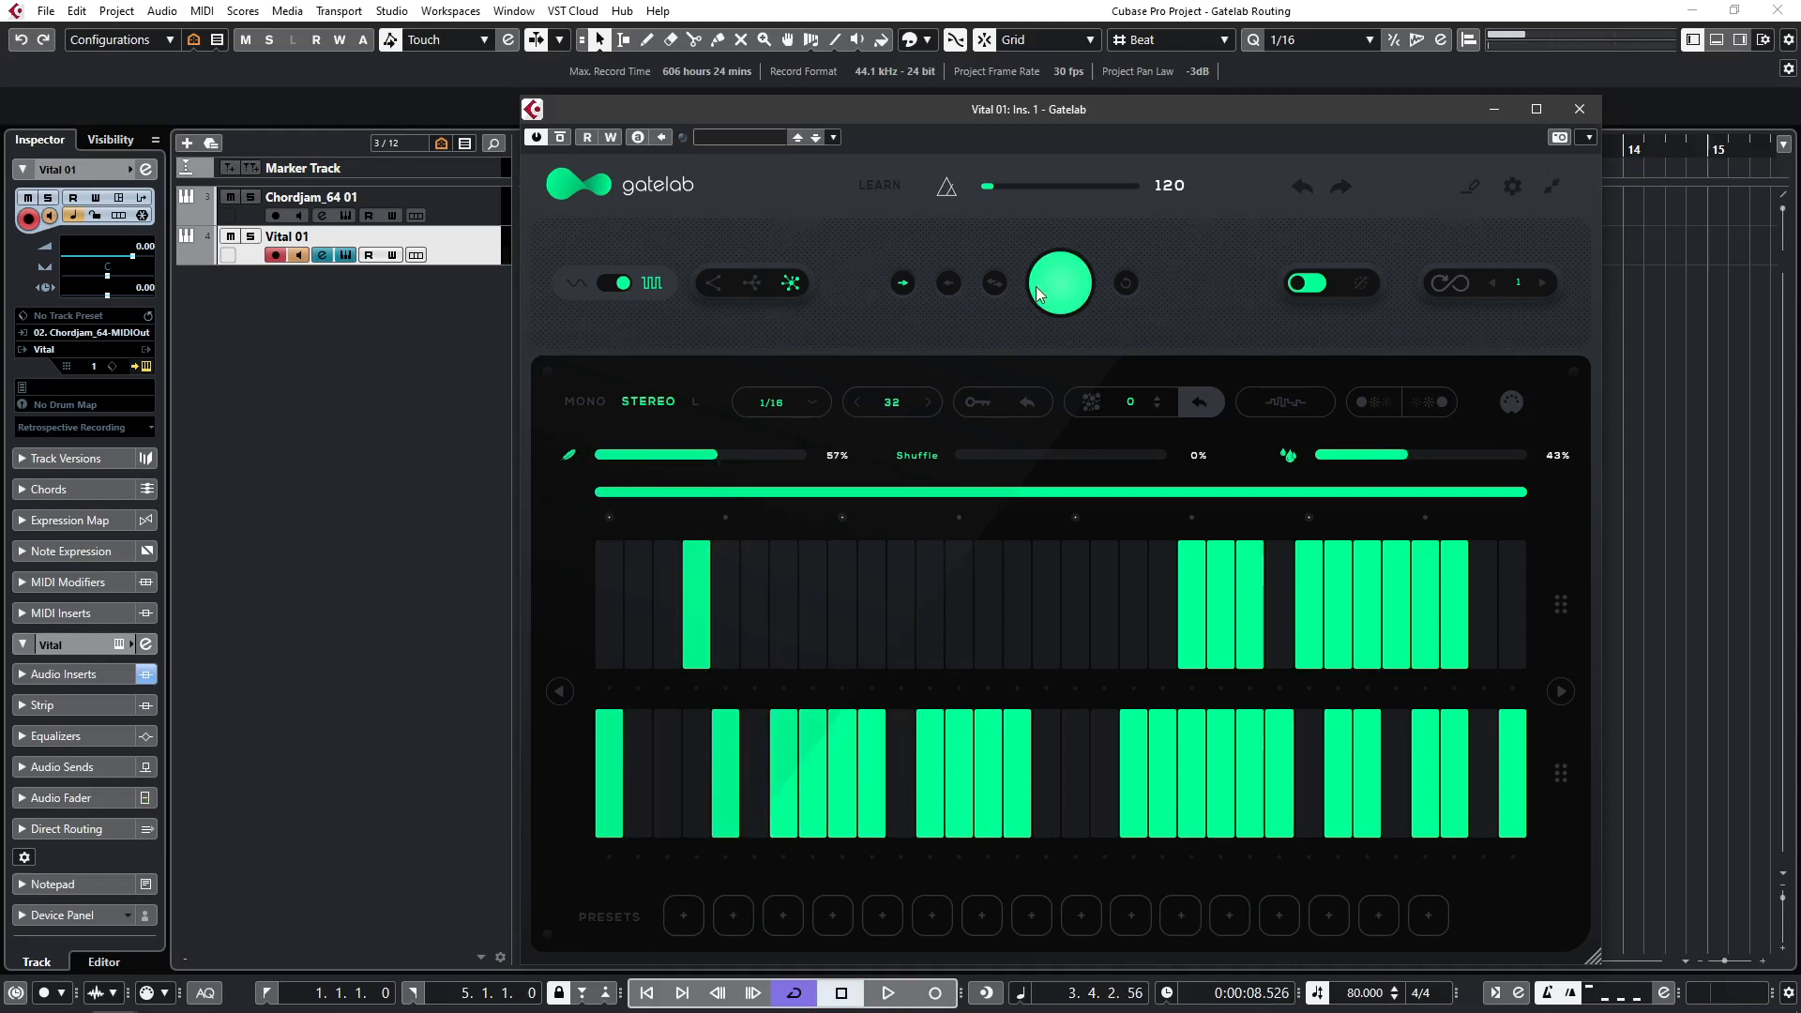
{"action": "left_click", "coordinate": [1039, 286]}
{"action": "key", "text": "space"}
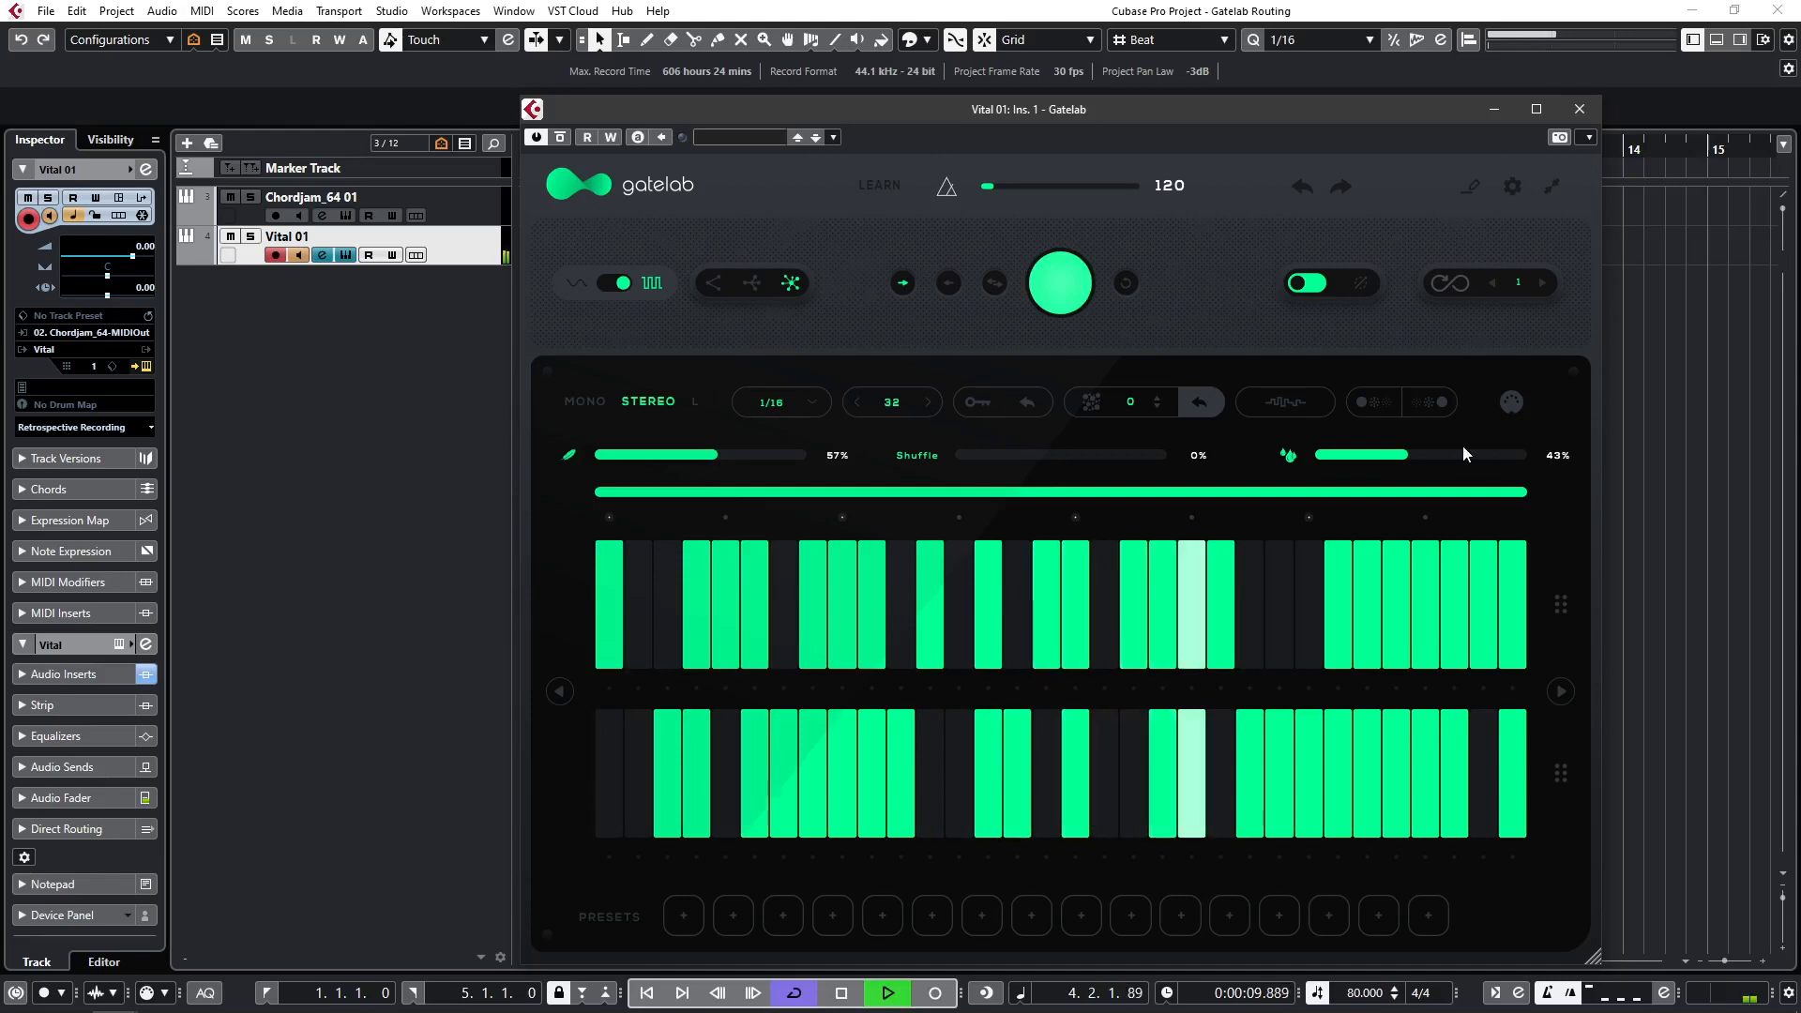
{"action": "left_click_drag", "start_coordinate": [1399, 460], "coordinate": [1372, 452]}
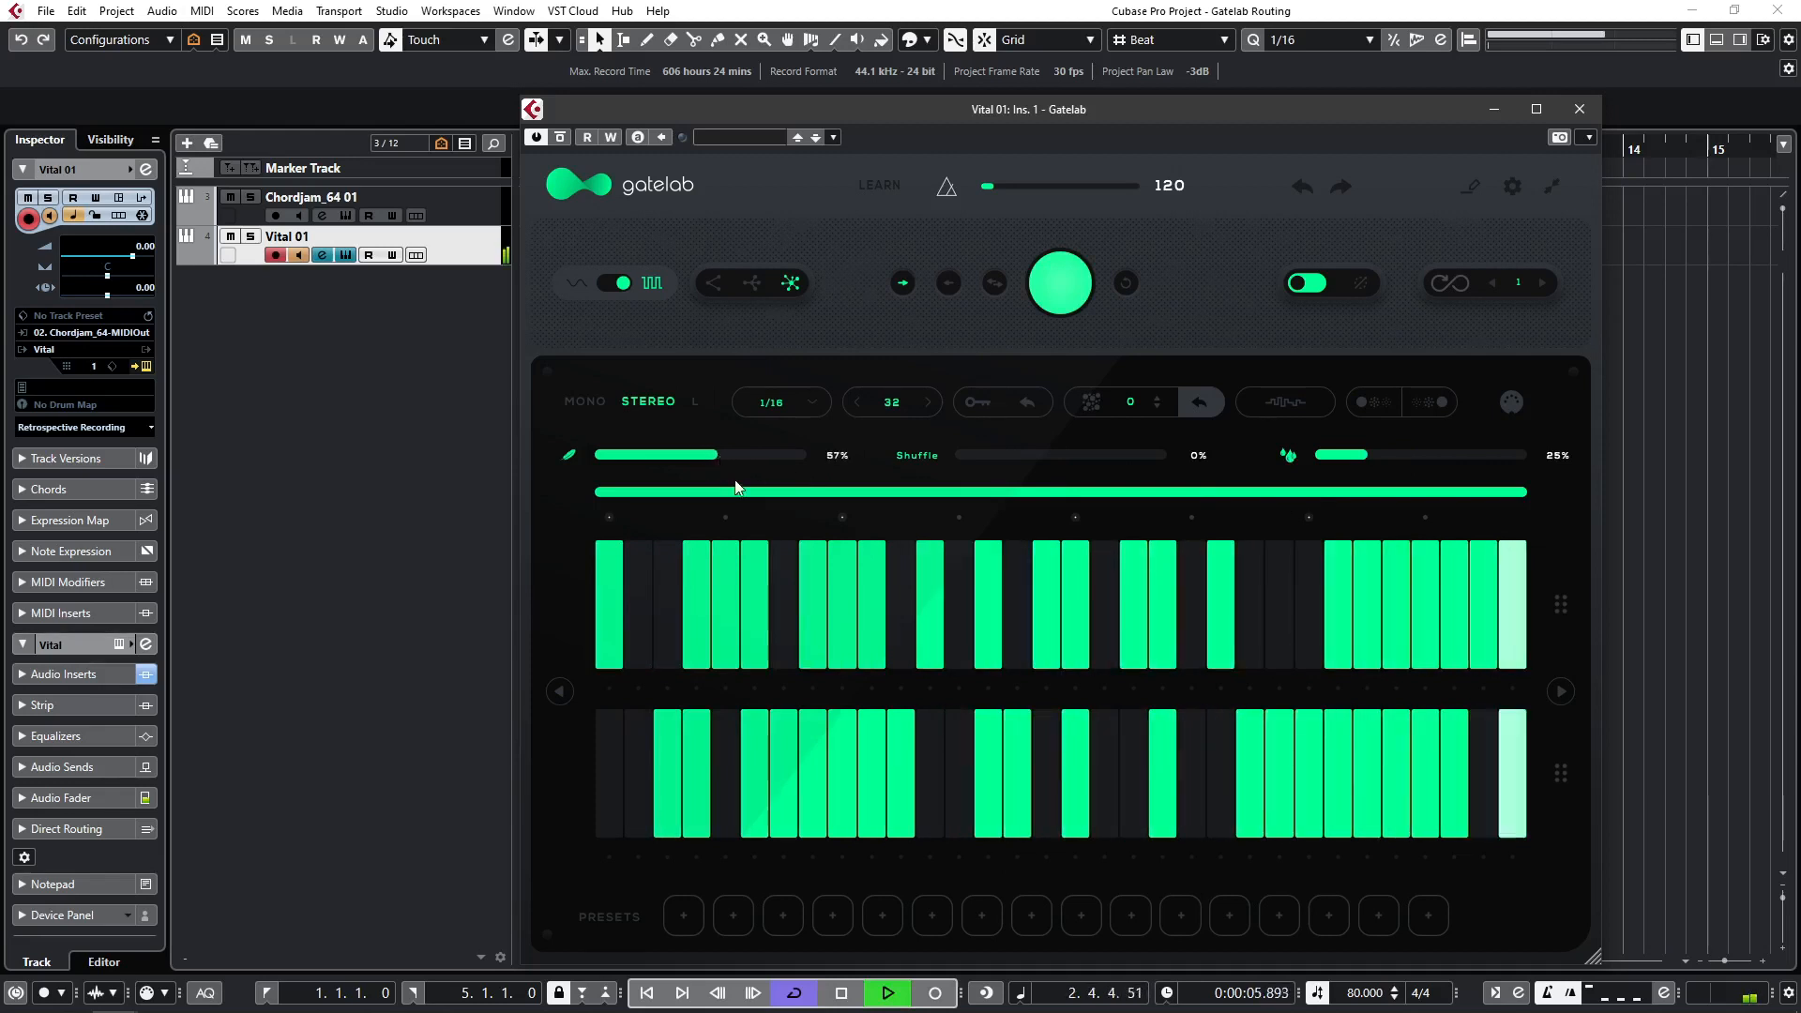
{"action": "key", "text": "space"}
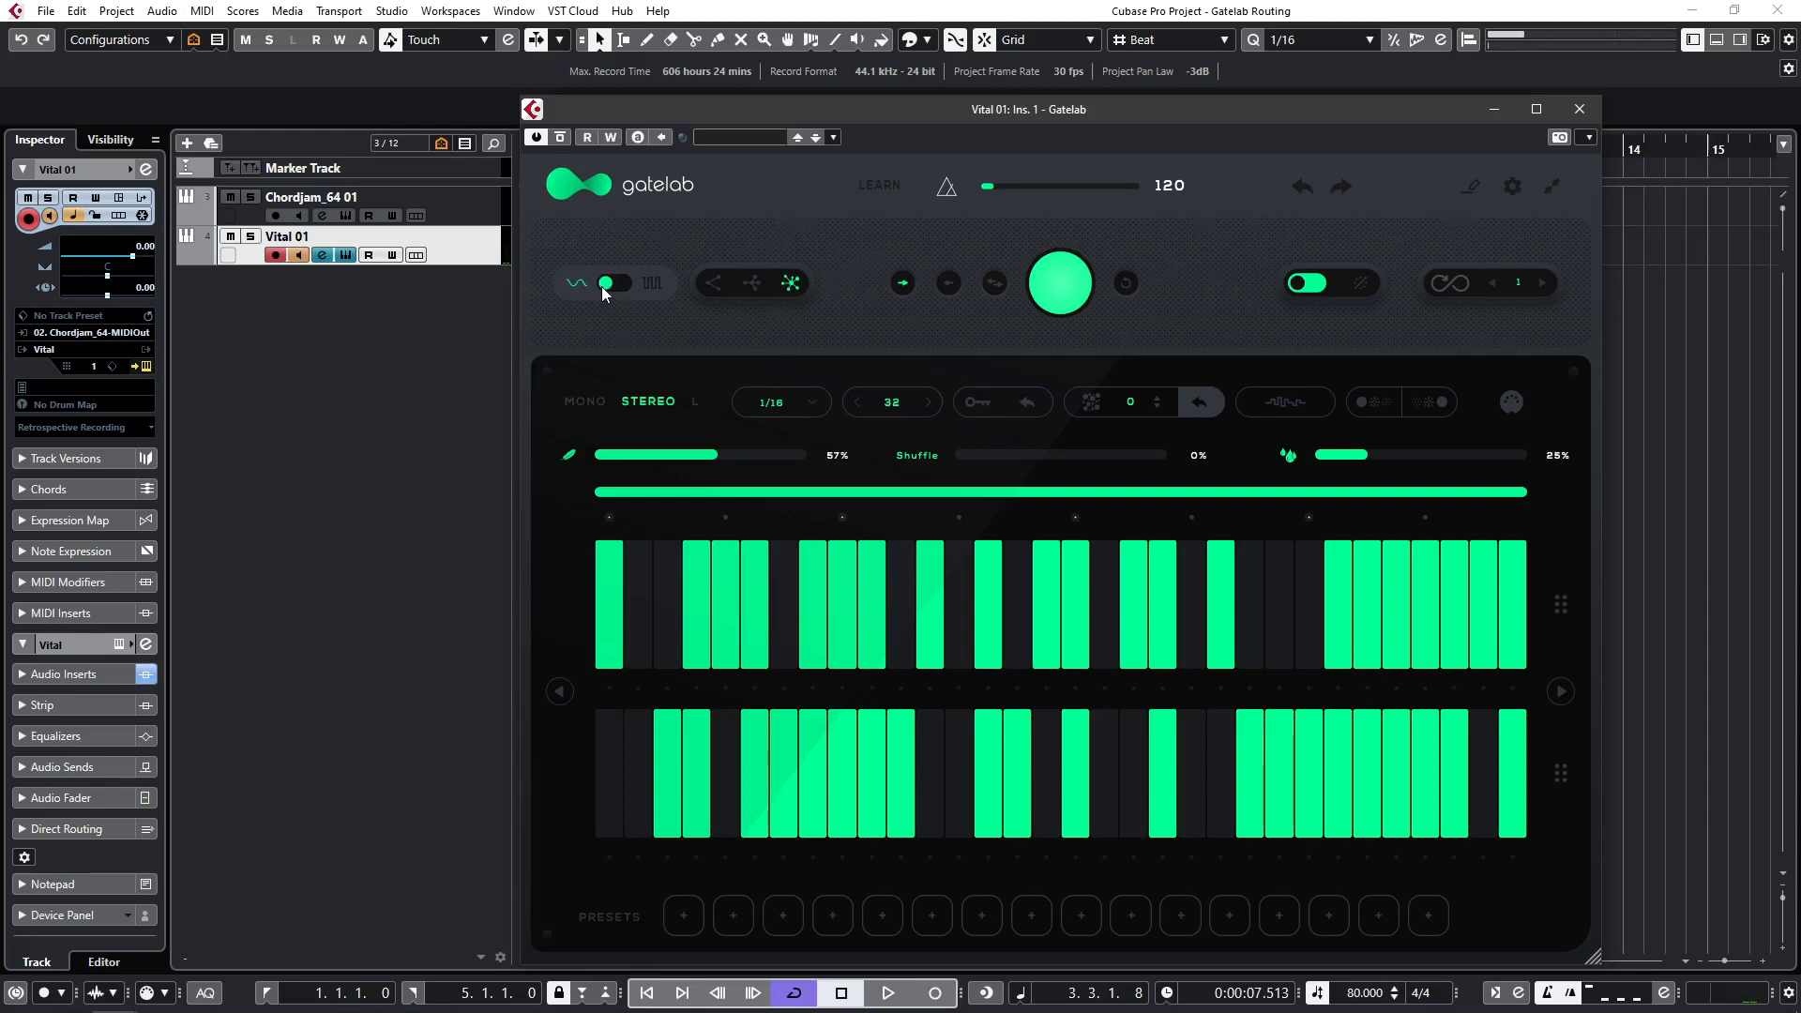
Step: Switch the gate steps to variable levels and shape both channels' patterns by drawing and randomizing step levels
{"action": "mouse_move", "coordinate": [754, 610]}
{"action": "left_mouse_down"}
{"action": "mouse_move", "coordinate": [895, 557]}
{"action": "mouse_move", "coordinate": [1000, 579]}
{"action": "left_mouse_up"}
{"action": "mouse_move", "coordinate": [1207, 581]}
{"action": "left_mouse_down"}
{"action": "mouse_move", "coordinate": [1372, 606]}
{"action": "mouse_move", "coordinate": [1524, 578]}
{"action": "left_mouse_up"}
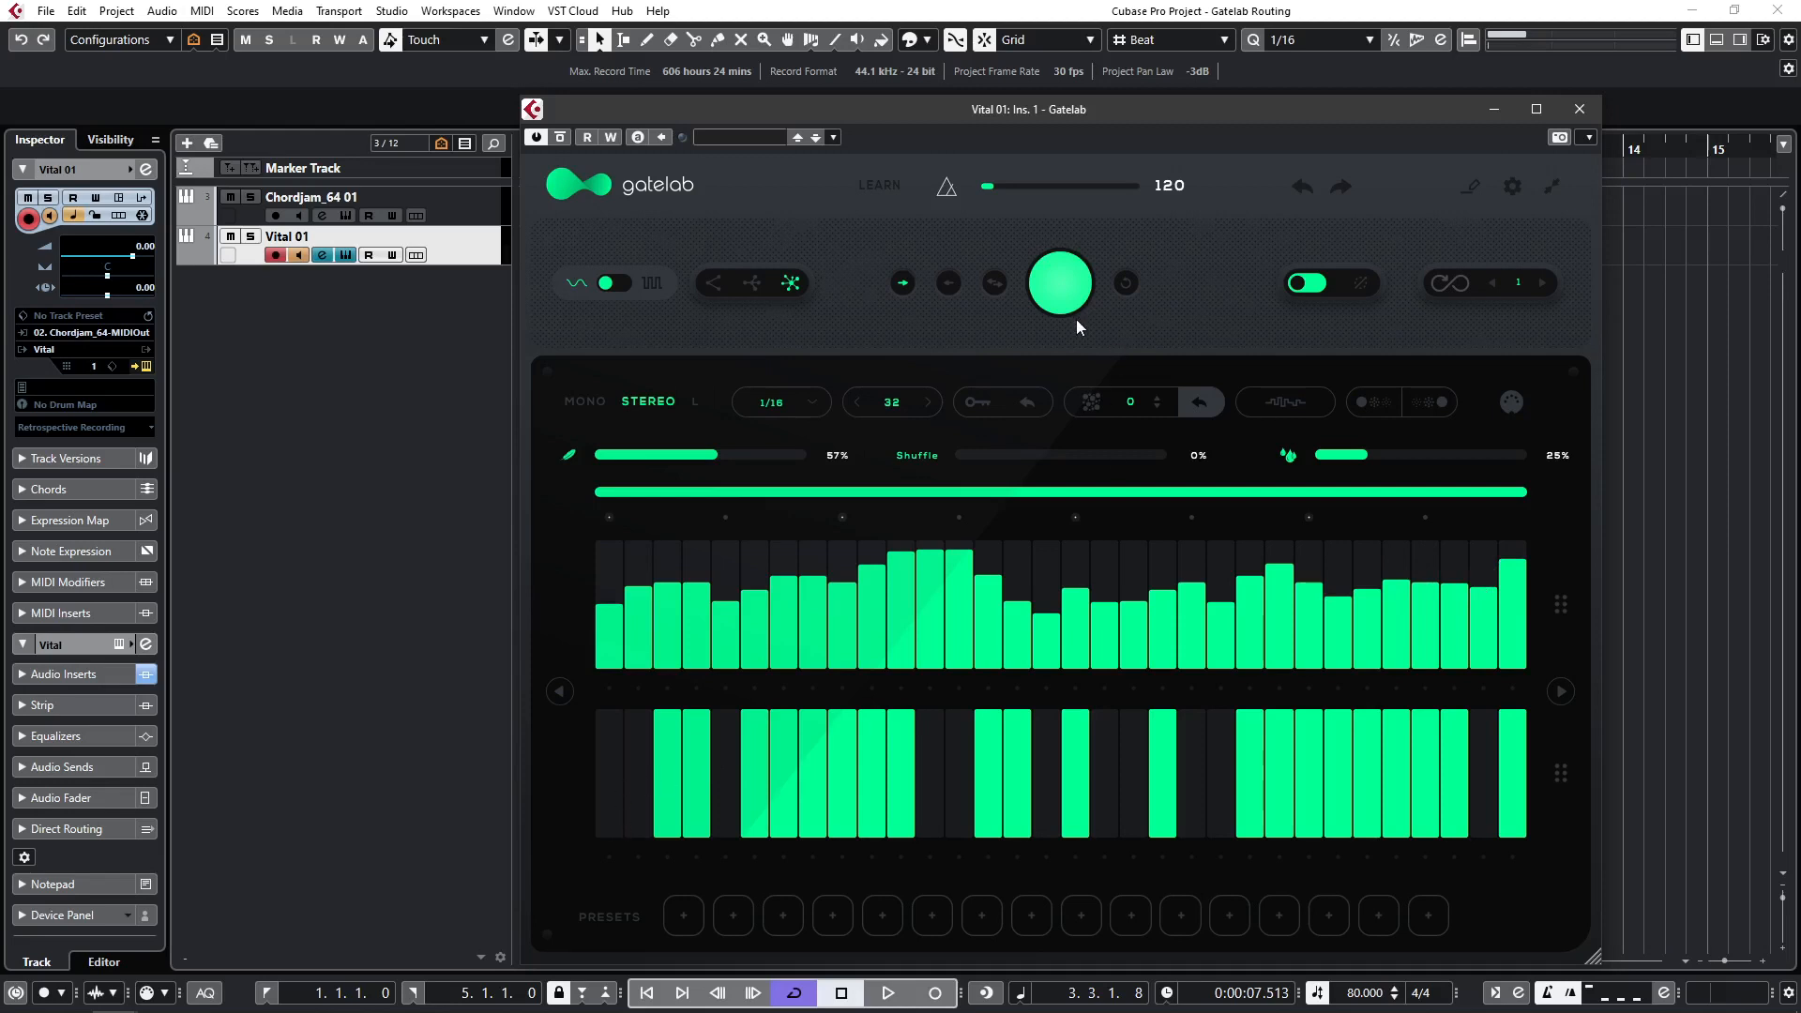
{"action": "left_click", "coordinate": [1058, 300]}
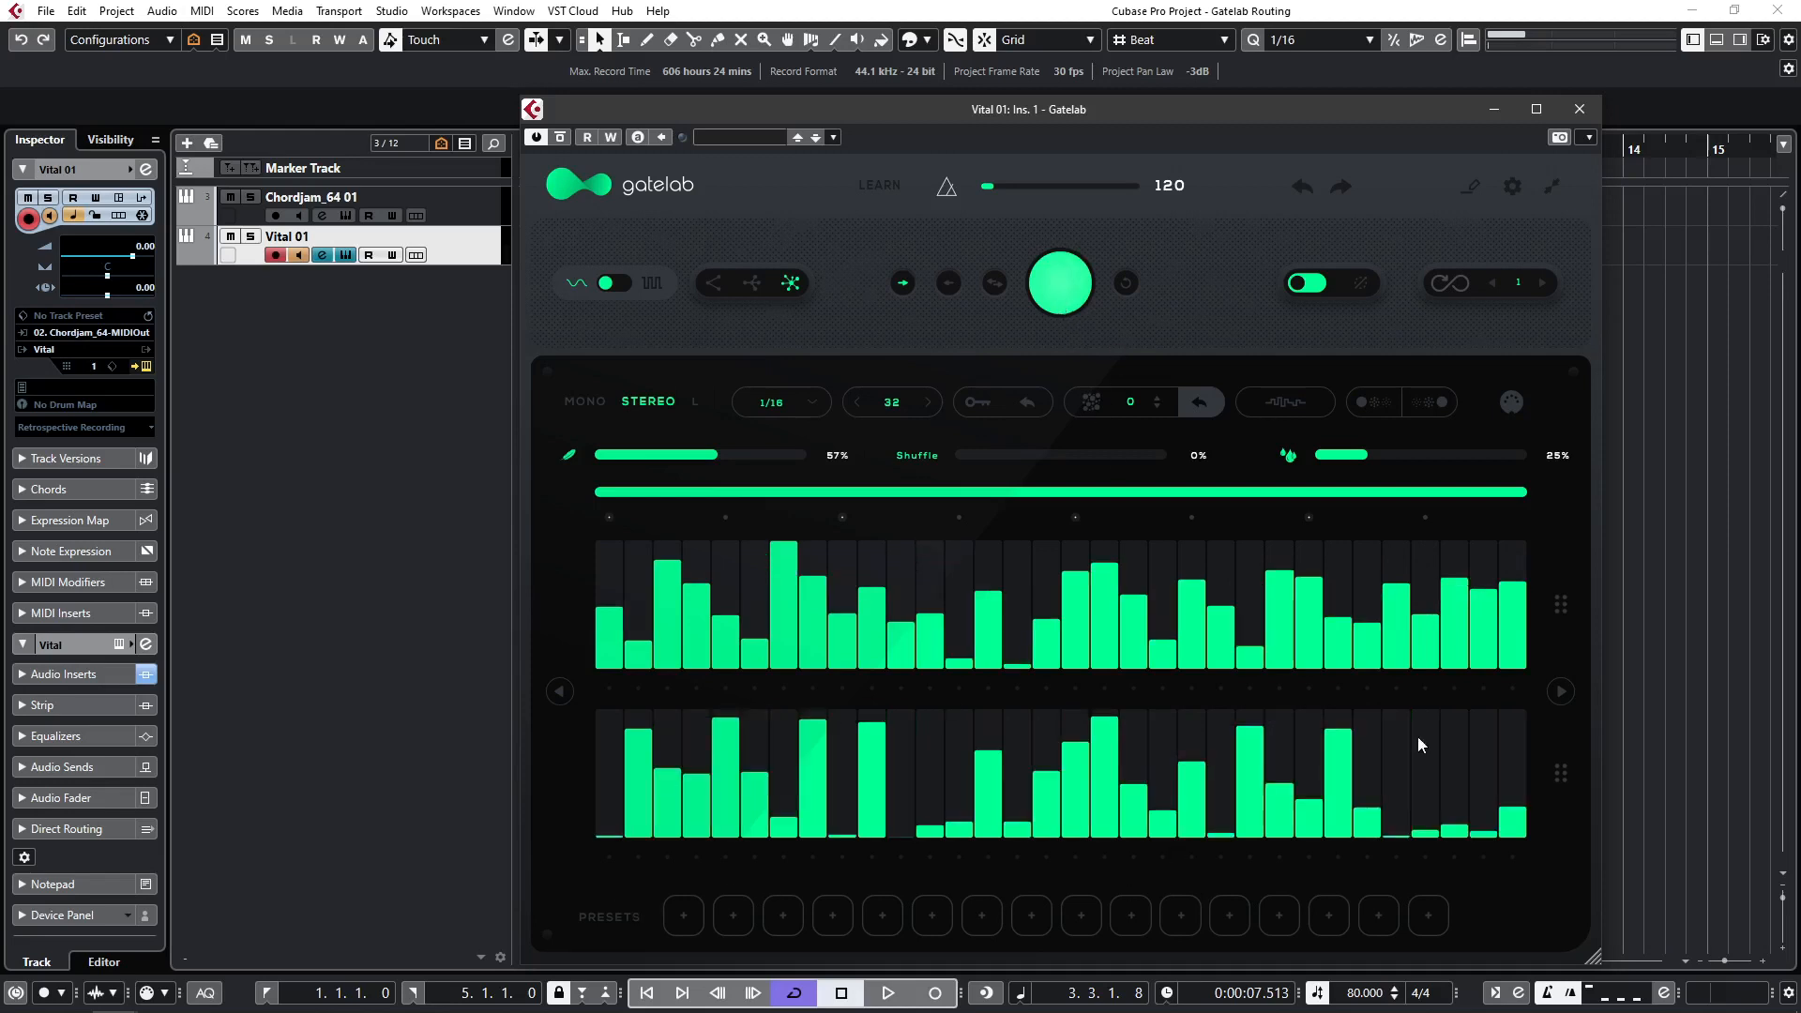
{"action": "mouse_move", "coordinate": [929, 834]}
{"action": "left_mouse_down"}
{"action": "mouse_move", "coordinate": [933, 783]}
{"action": "mouse_move", "coordinate": [966, 756]}
{"action": "left_mouse_up"}
Step: Set the dry/wet mix to 21% and the smoothing to 66% during playback
{"action": "key", "text": "space"}
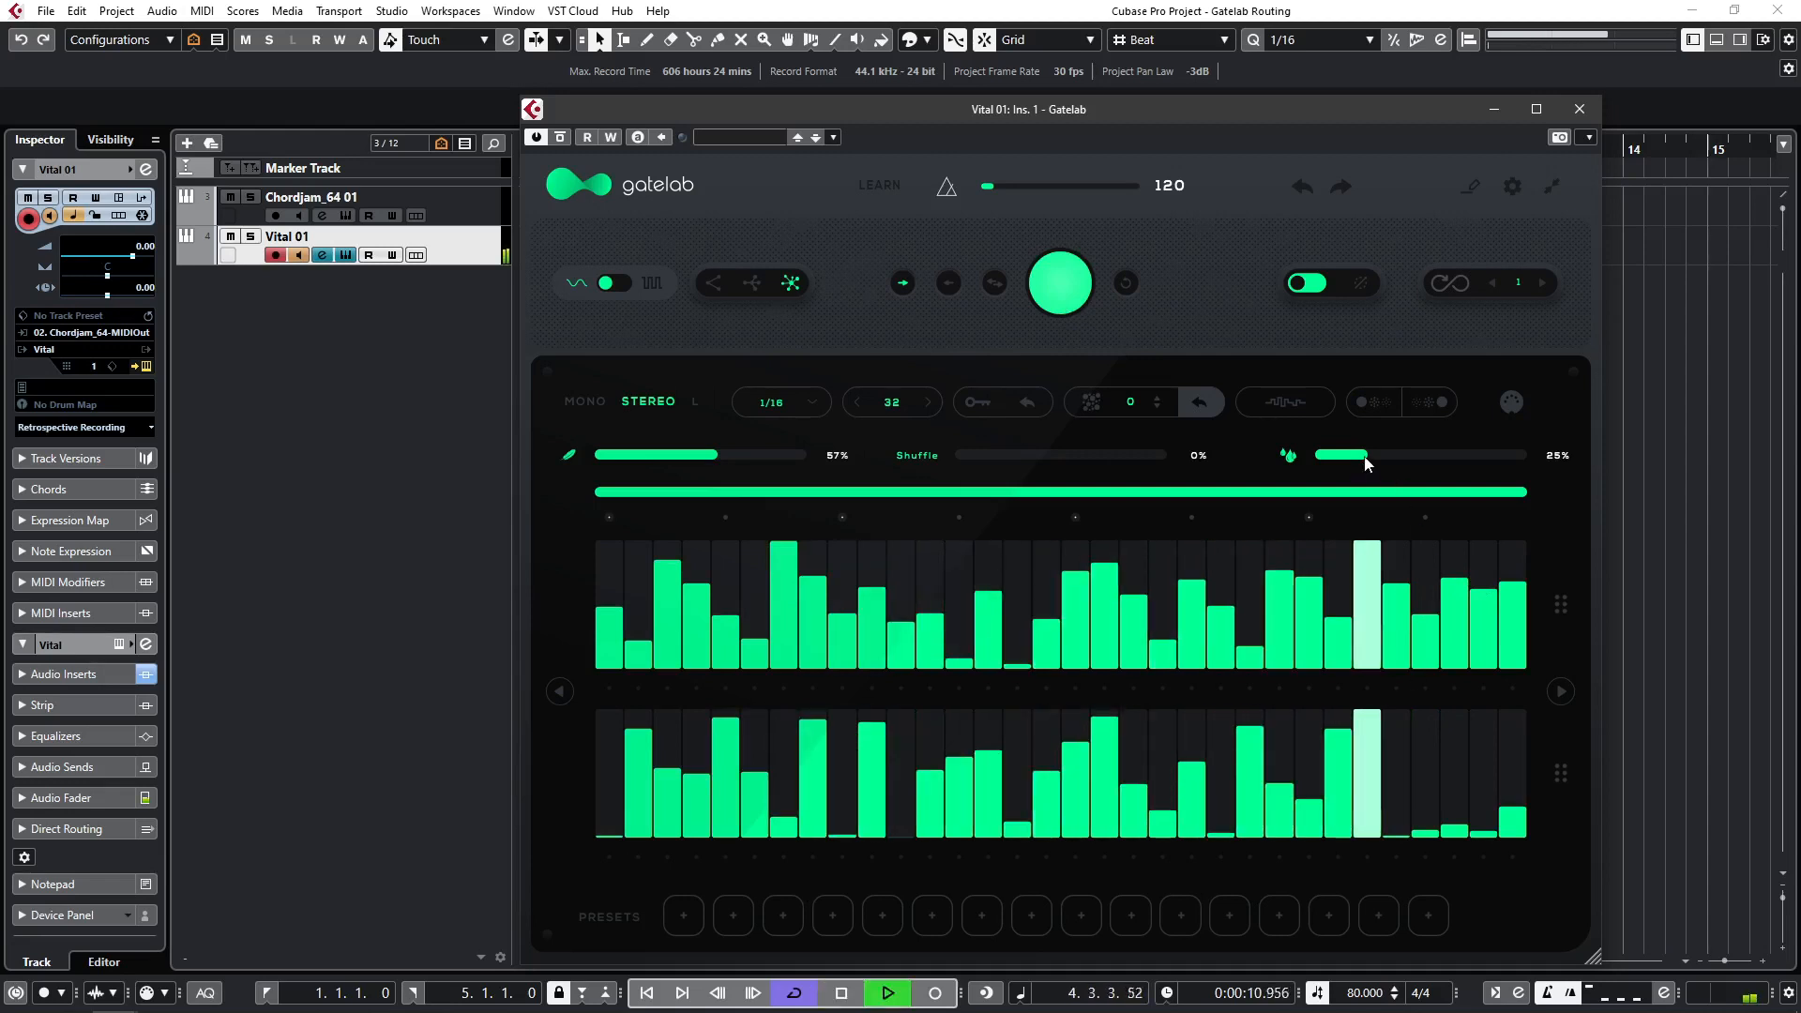
{"action": "mouse_move", "coordinate": [1365, 460]}
{"action": "left_mouse_down"}
{"action": "mouse_move", "coordinate": [1412, 455]}
{"action": "mouse_move", "coordinate": [1364, 454]}
{"action": "left_mouse_up"}
{"action": "left_click_drag", "start_coordinate": [712, 454], "coordinate": [737, 453]}
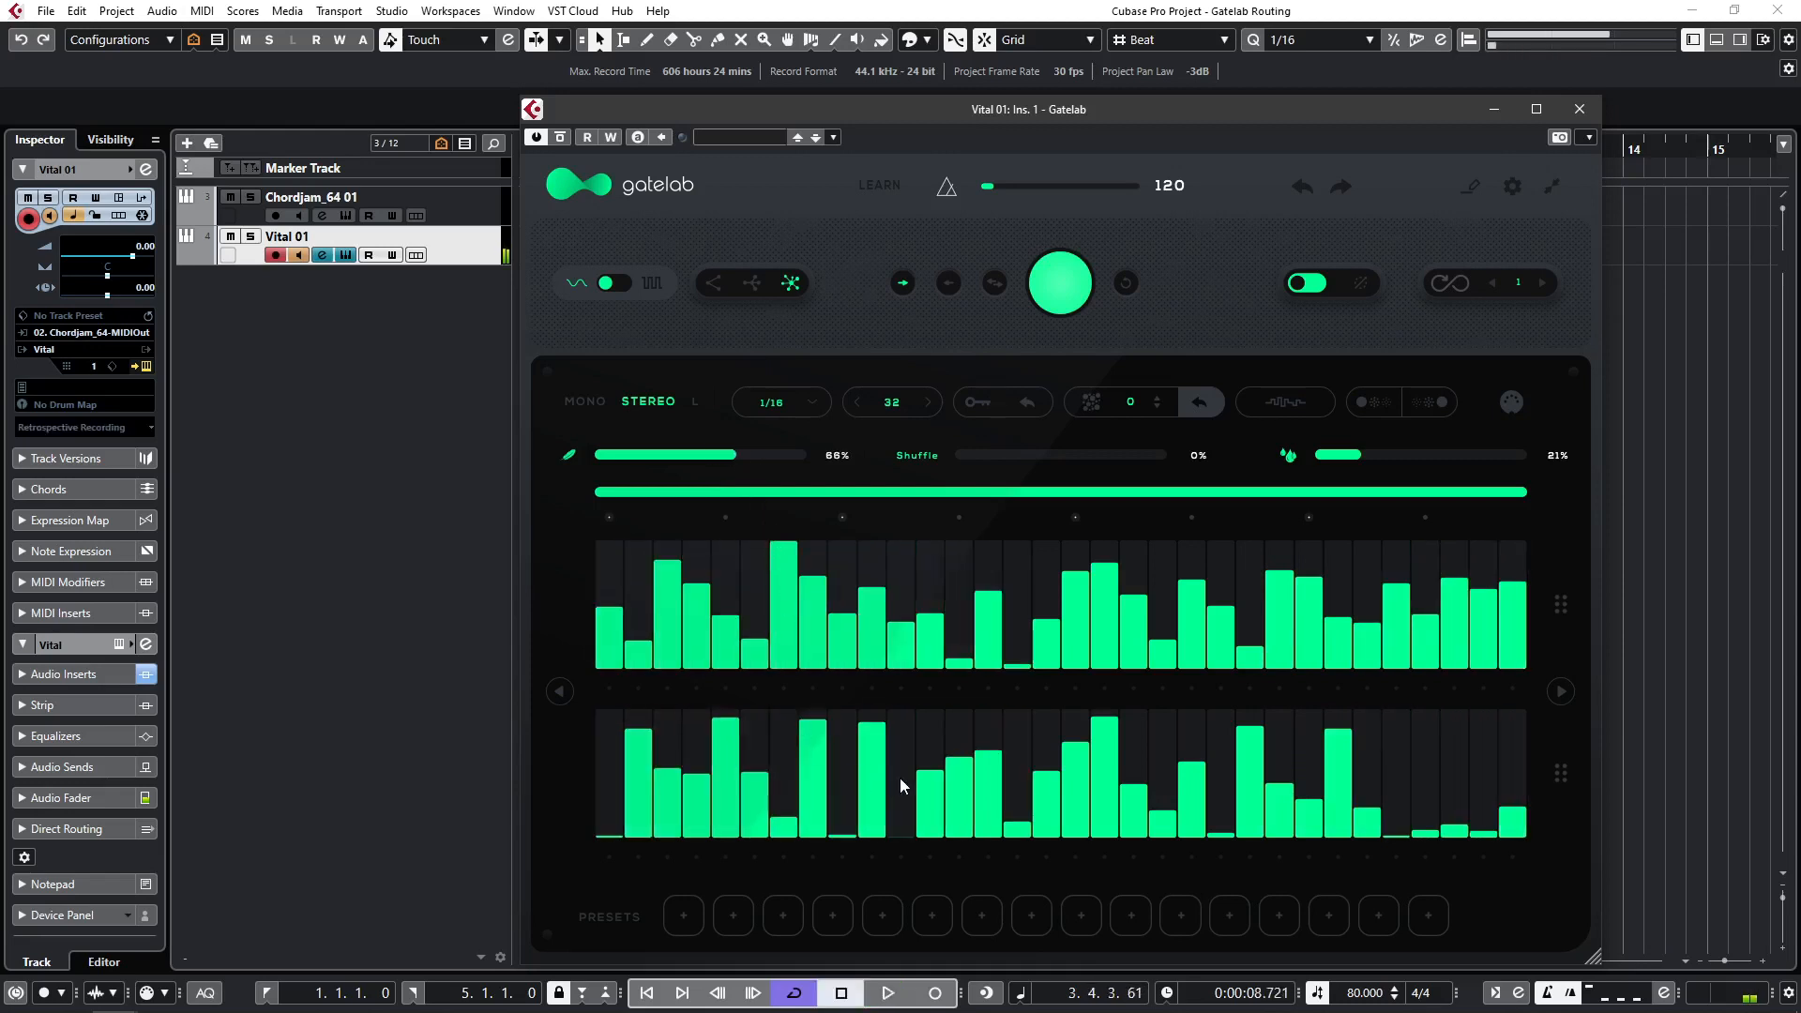
Step: Set the random step-variation amount to 3, adding split and half-length steps, and play the result
{"action": "double_click", "coordinate": [1159, 402]}
{"action": "key", "text": "Return"}
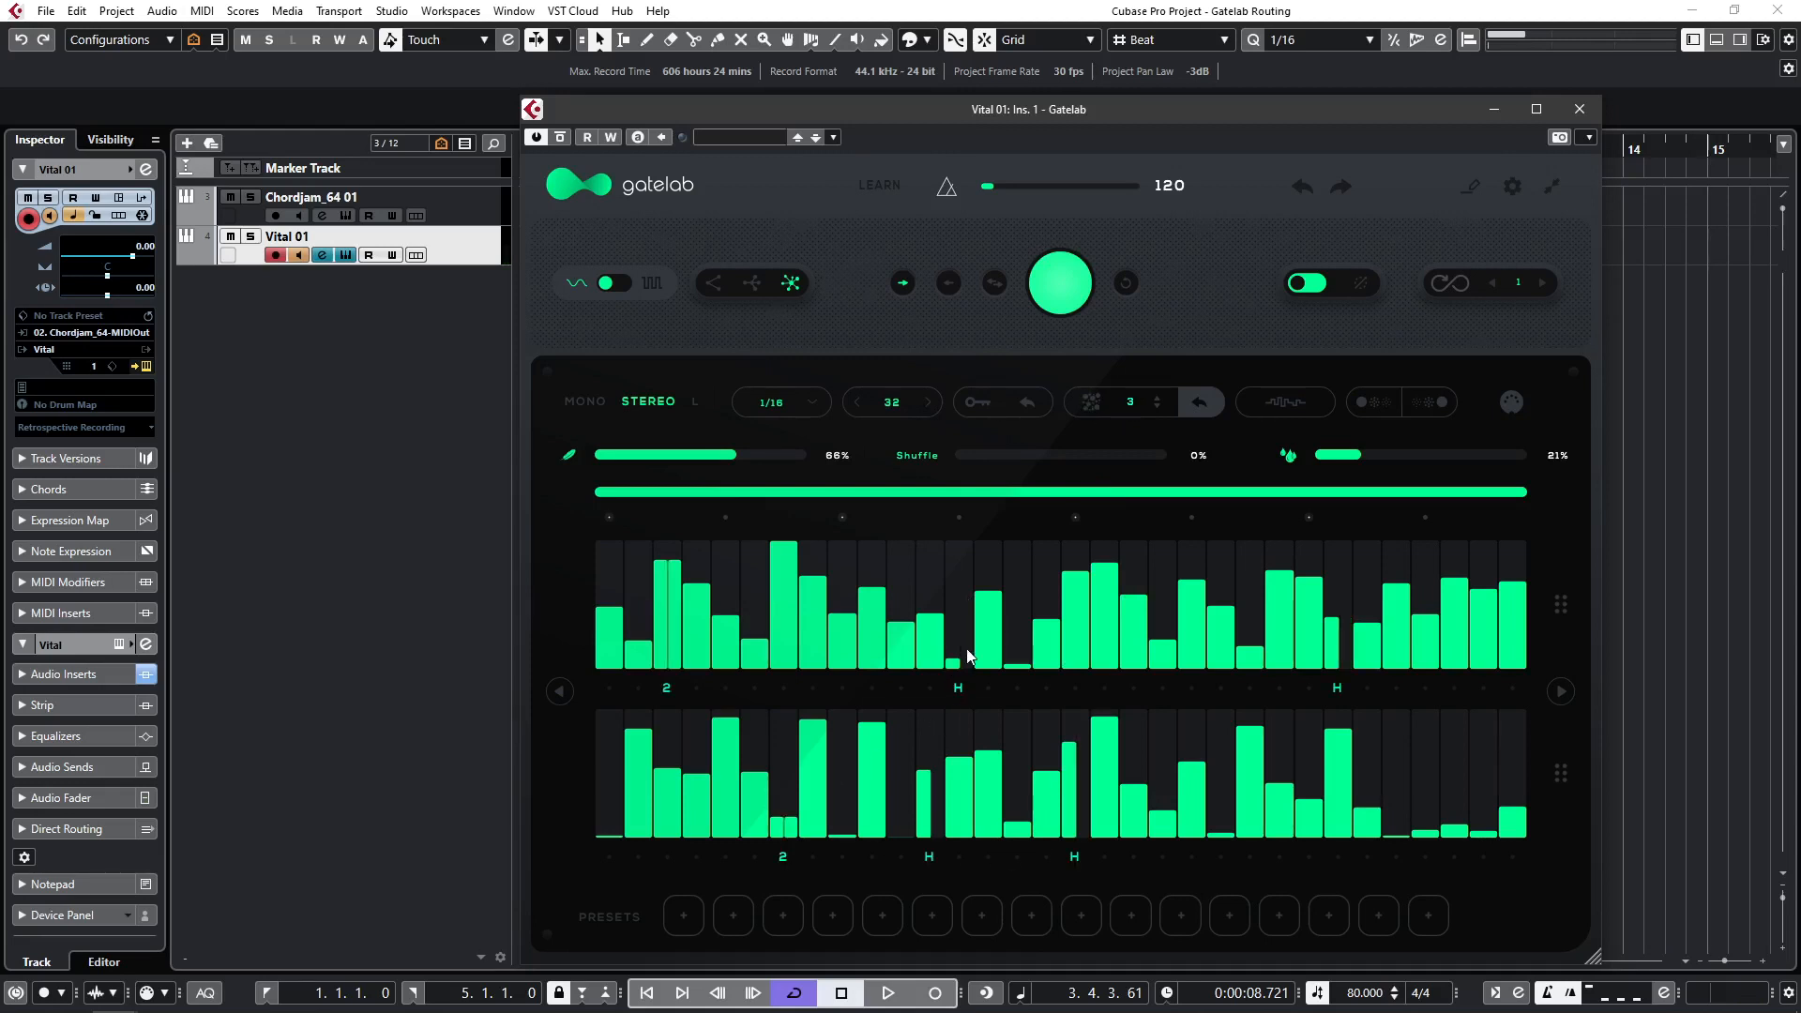
{"action": "key", "text": "space"}
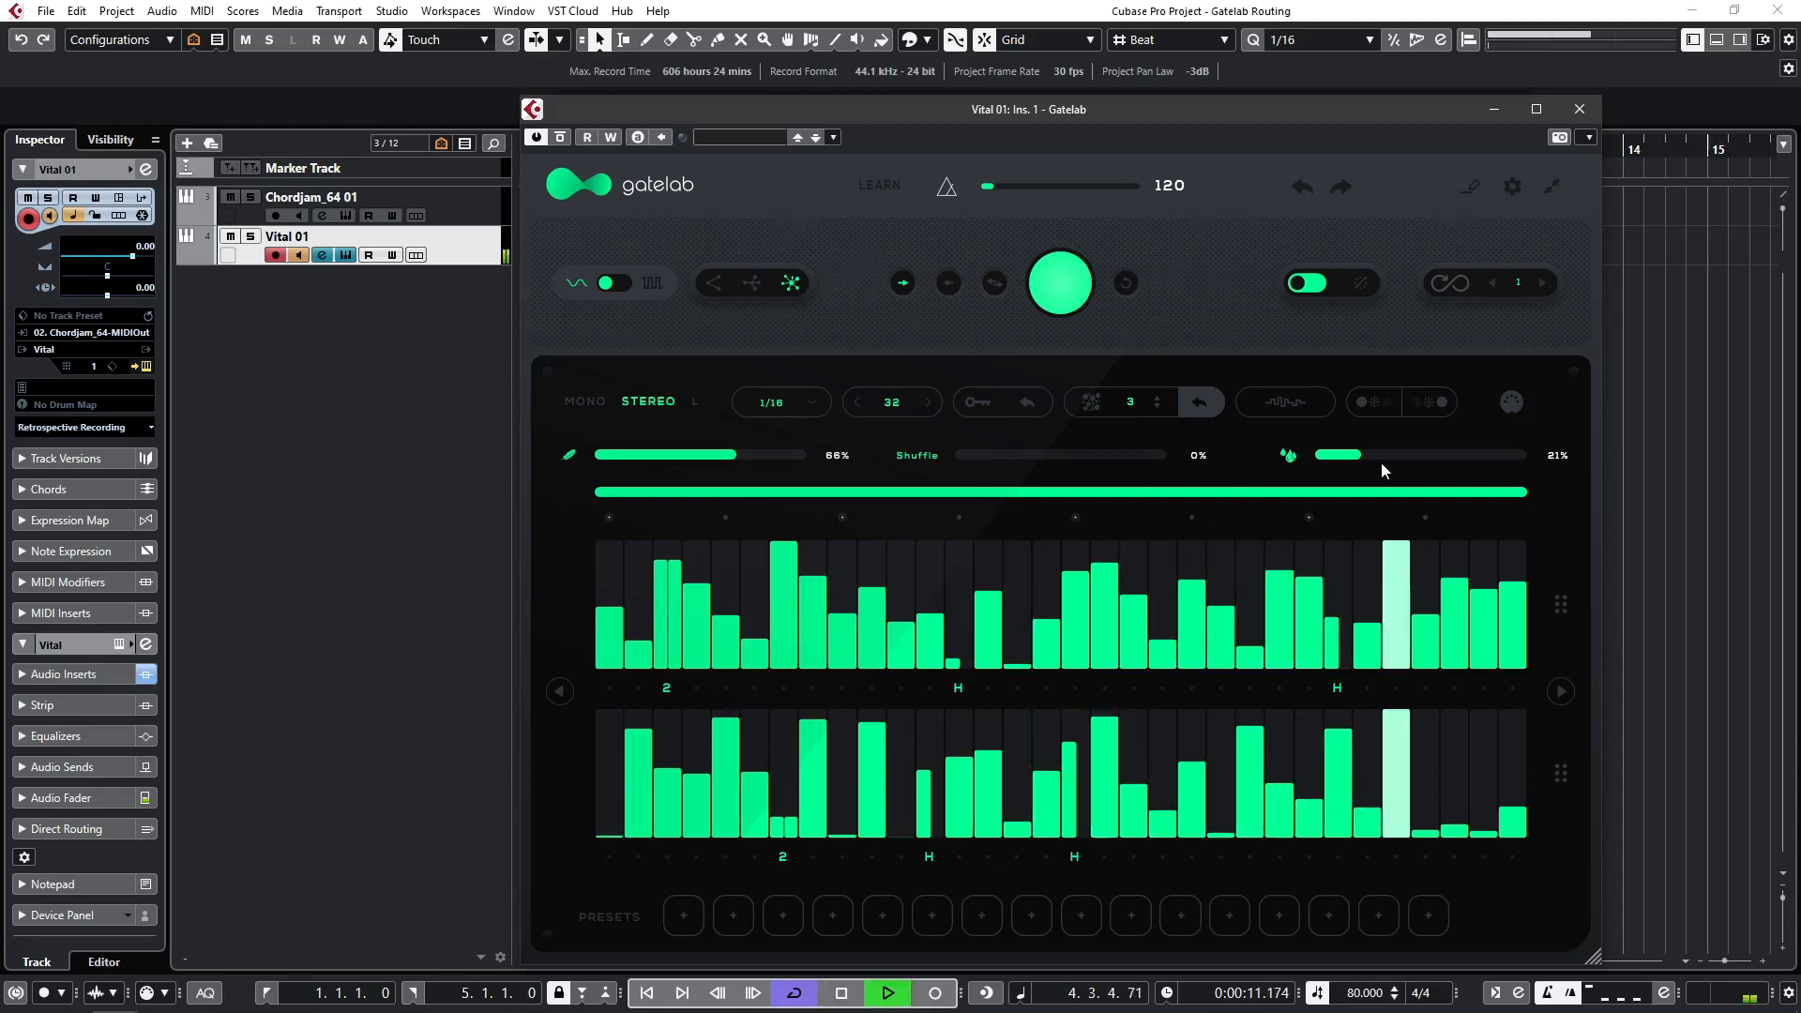
Step: Set the dry/wet mix to 100% and audition the randomized patterns, switching their randomization from low to high step levels
{"action": "left_click_drag", "start_coordinate": [1358, 457], "coordinate": [1561, 460]}
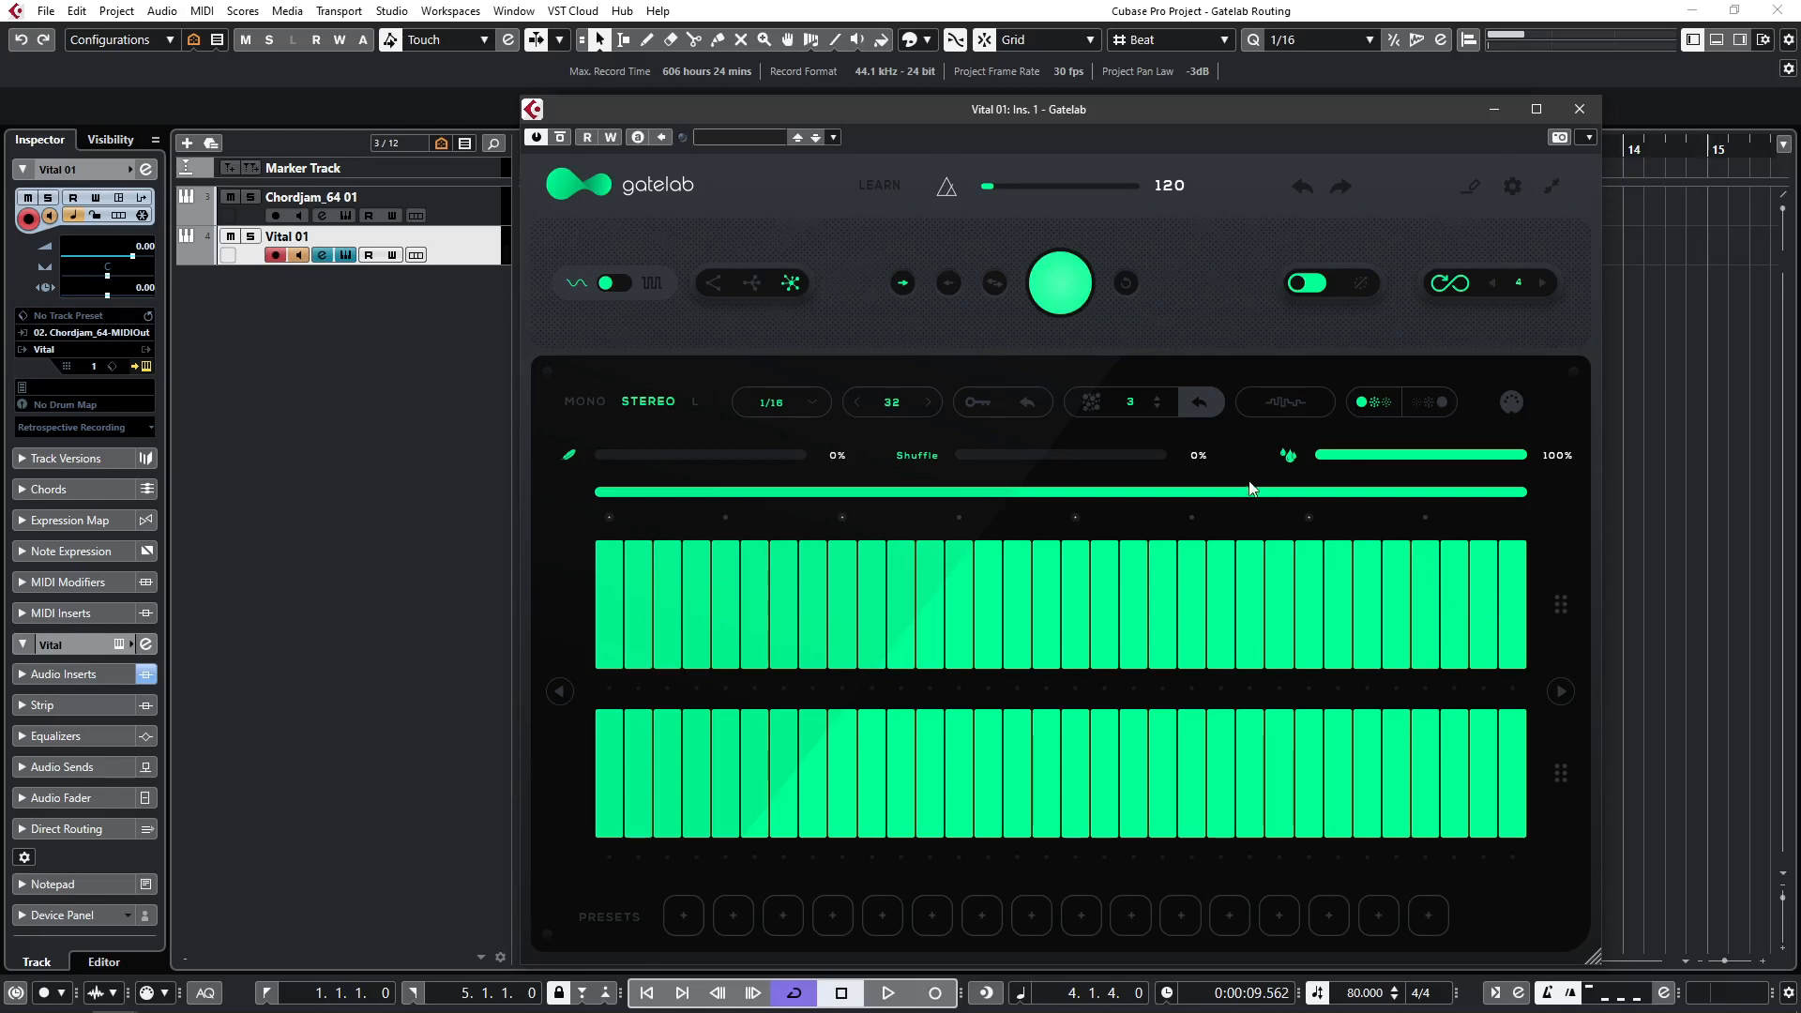
{"action": "key", "text": "space"}
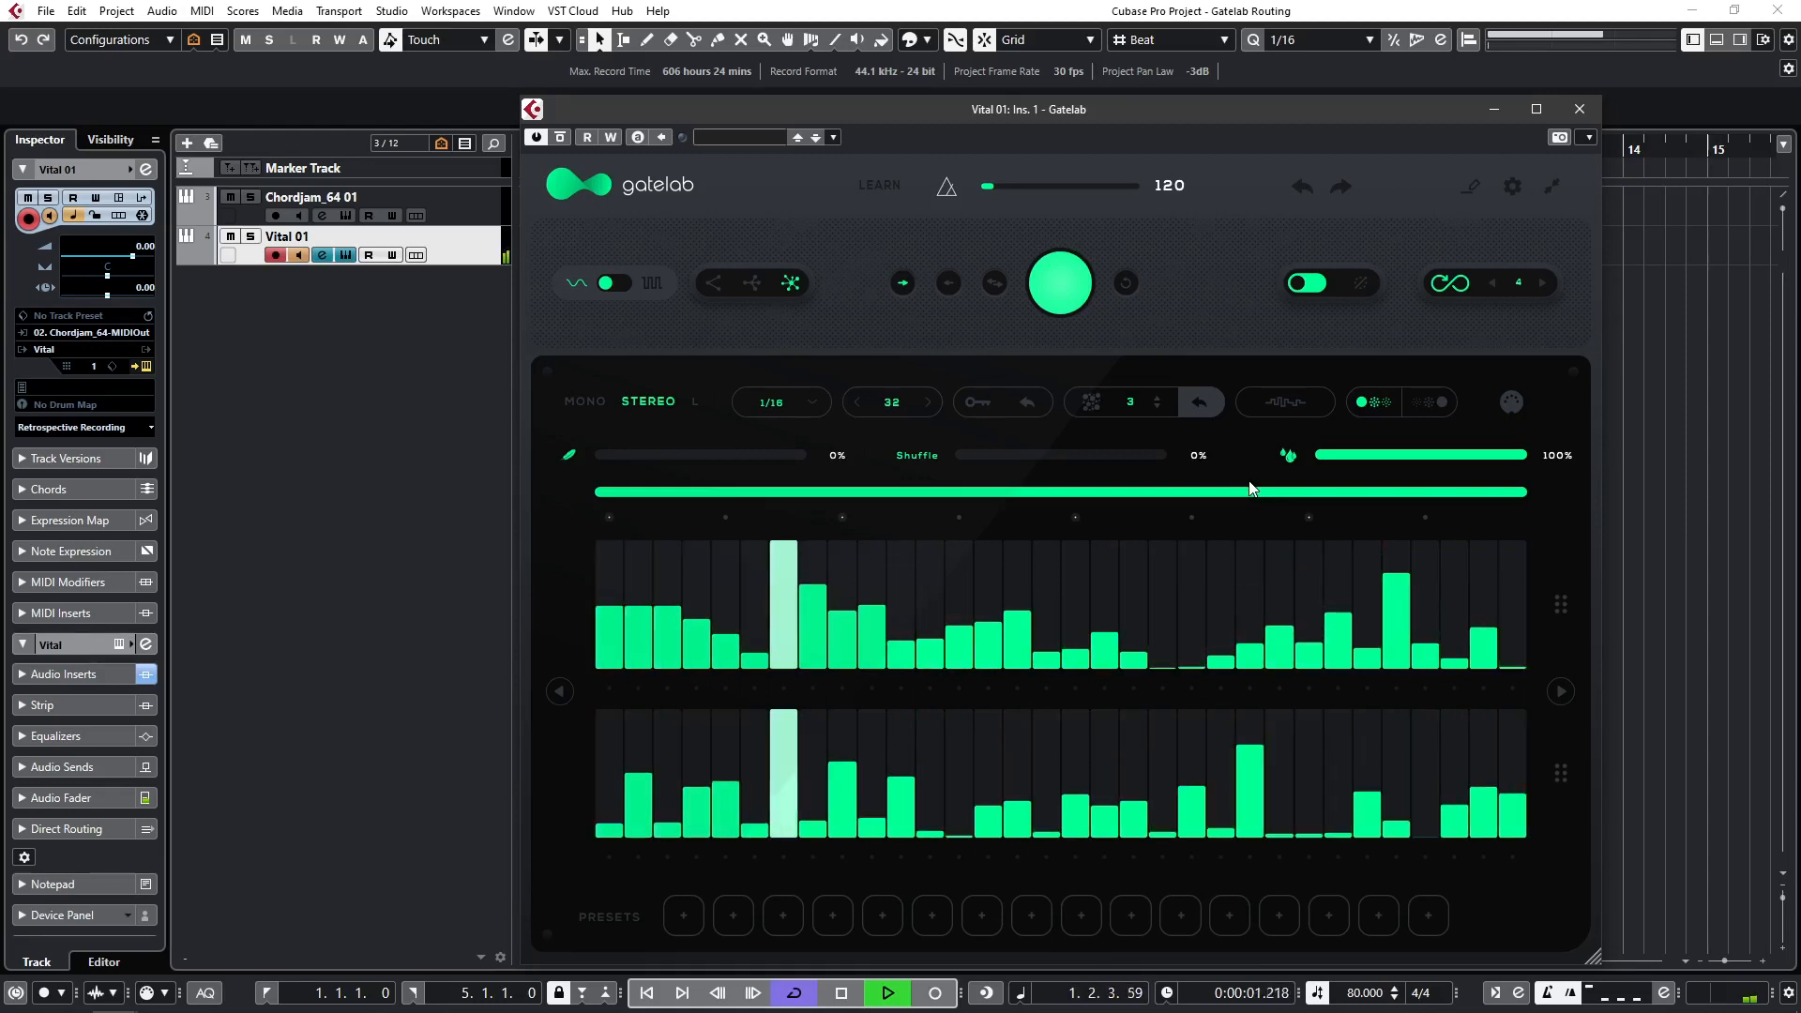
{"action": "left_click", "coordinate": [1423, 402]}
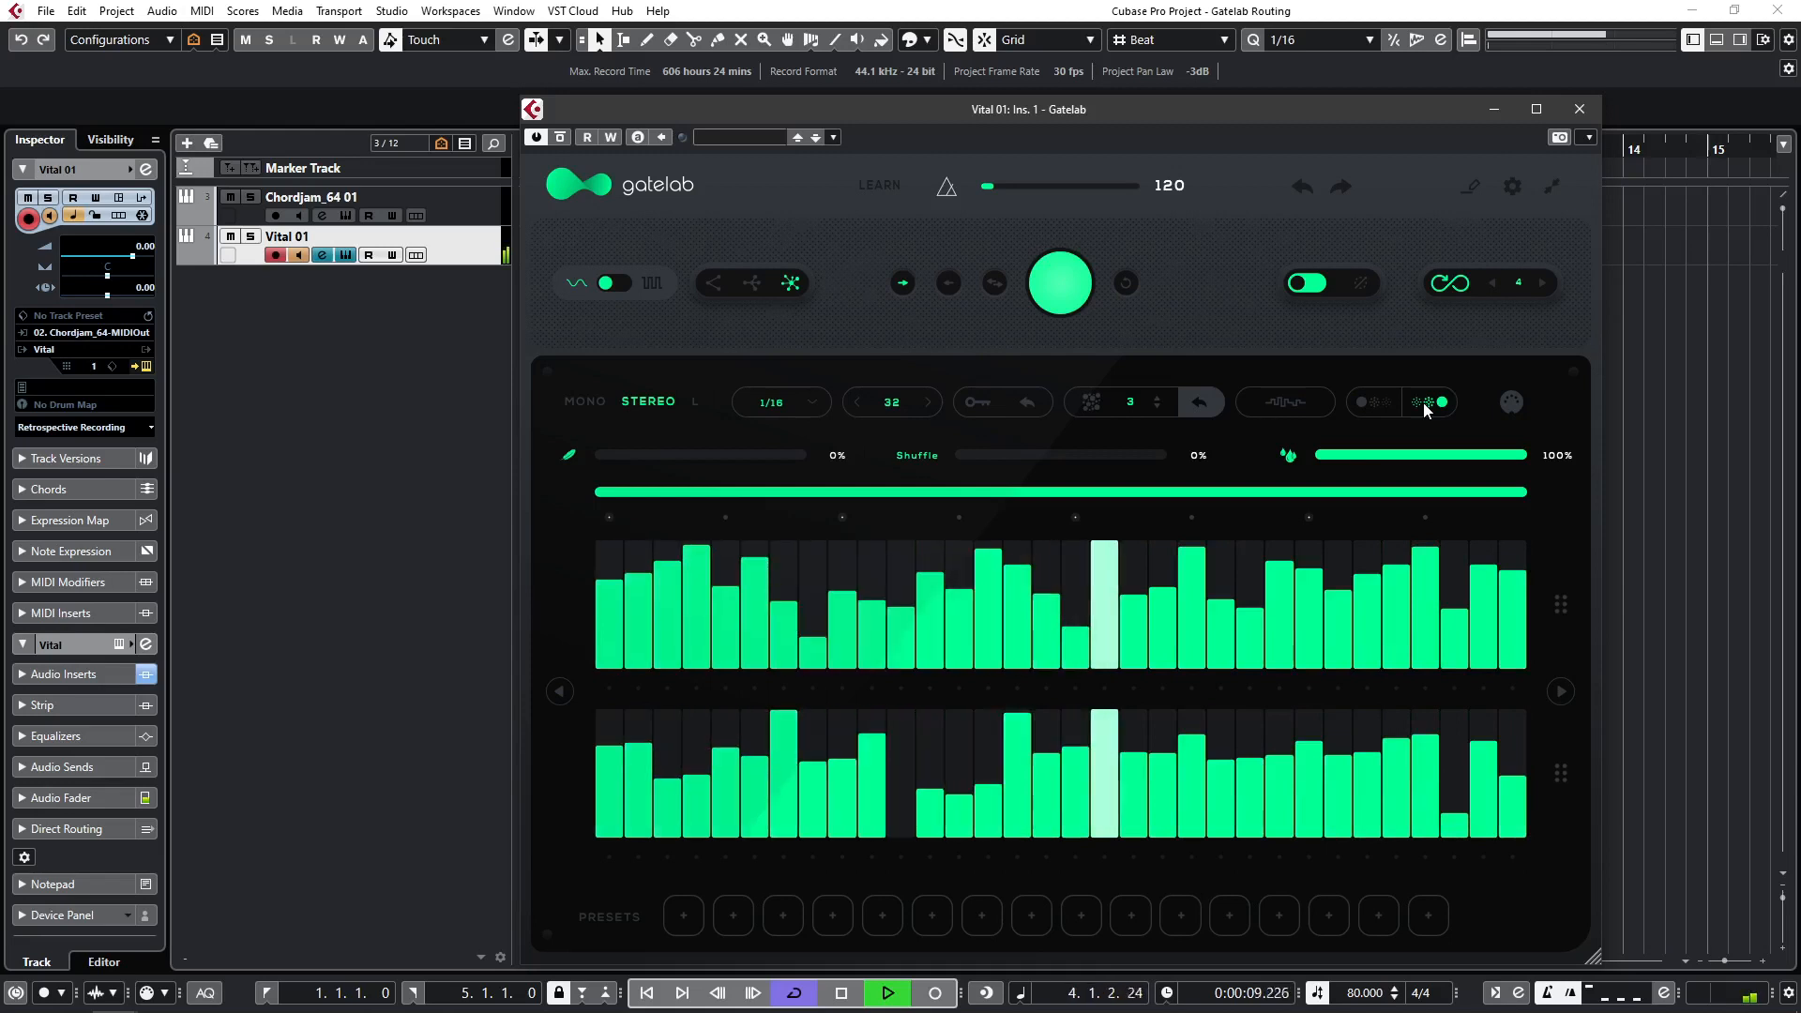
{"action": "key", "text": "space"}
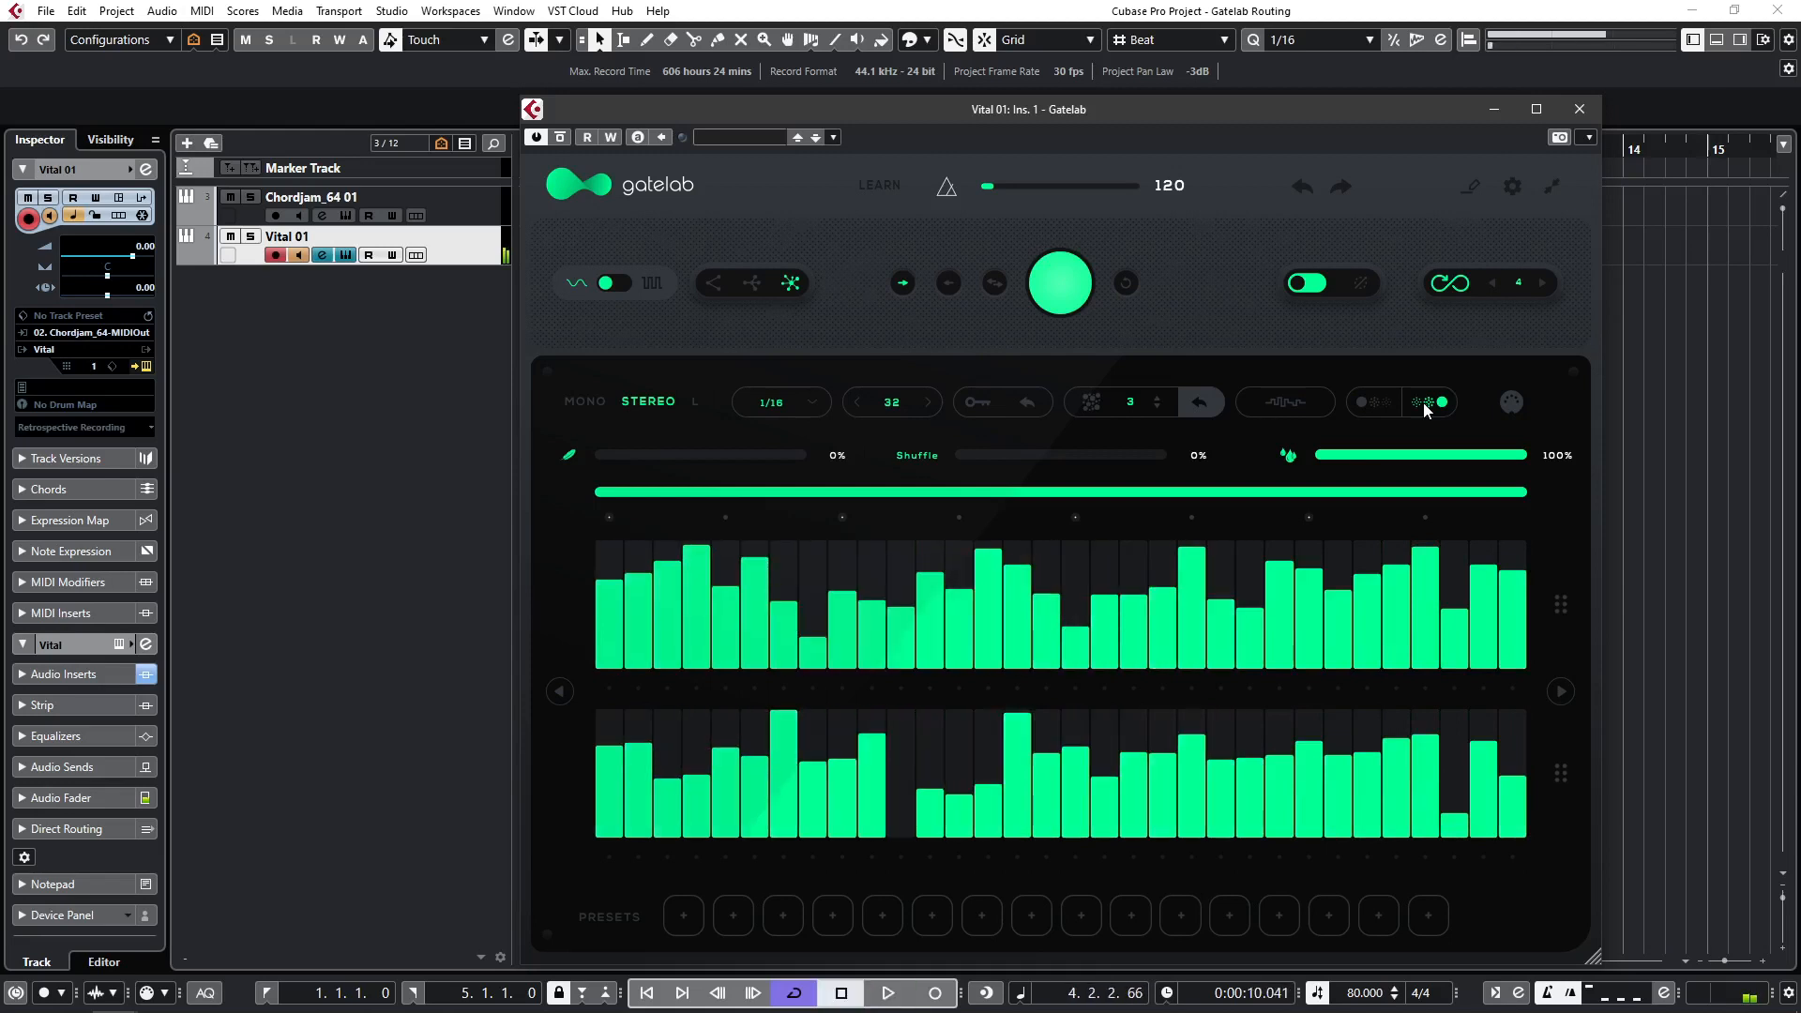
Step: Load the preset pattern shape with two crossing, opposed curves and play it
{"action": "left_click", "coordinate": [1285, 405]}
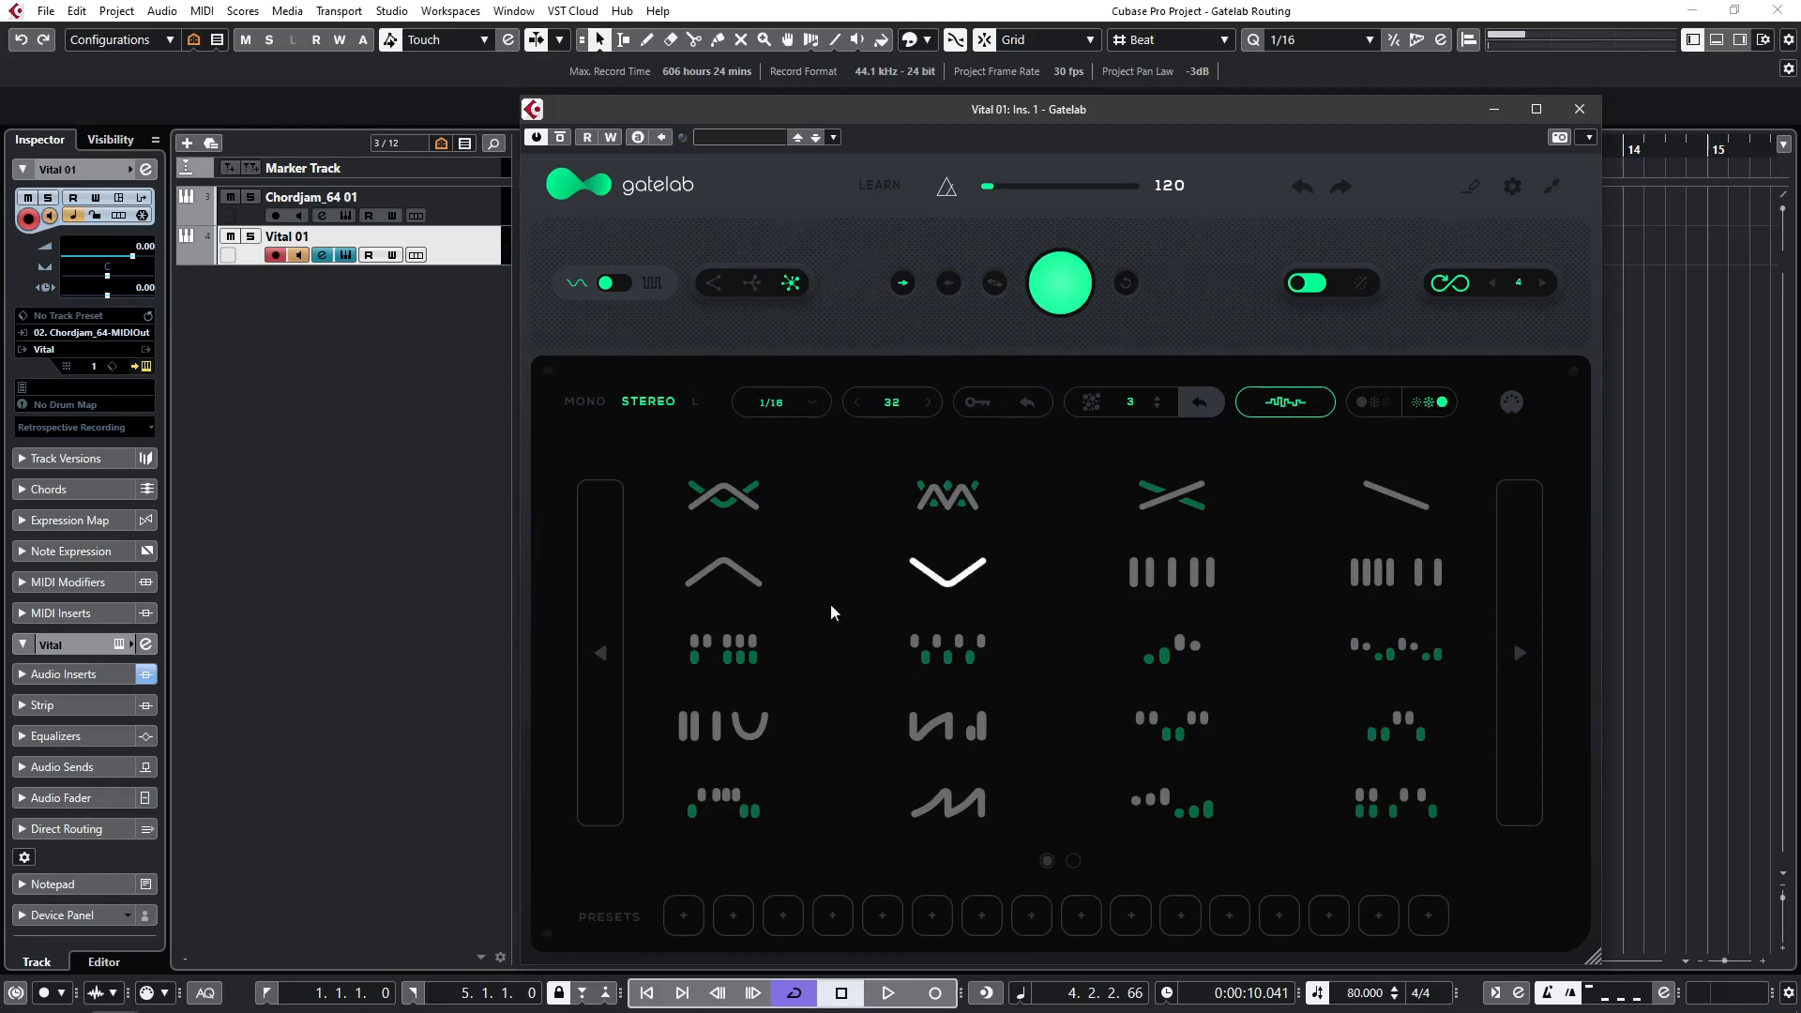
{"action": "left_click", "coordinate": [718, 507]}
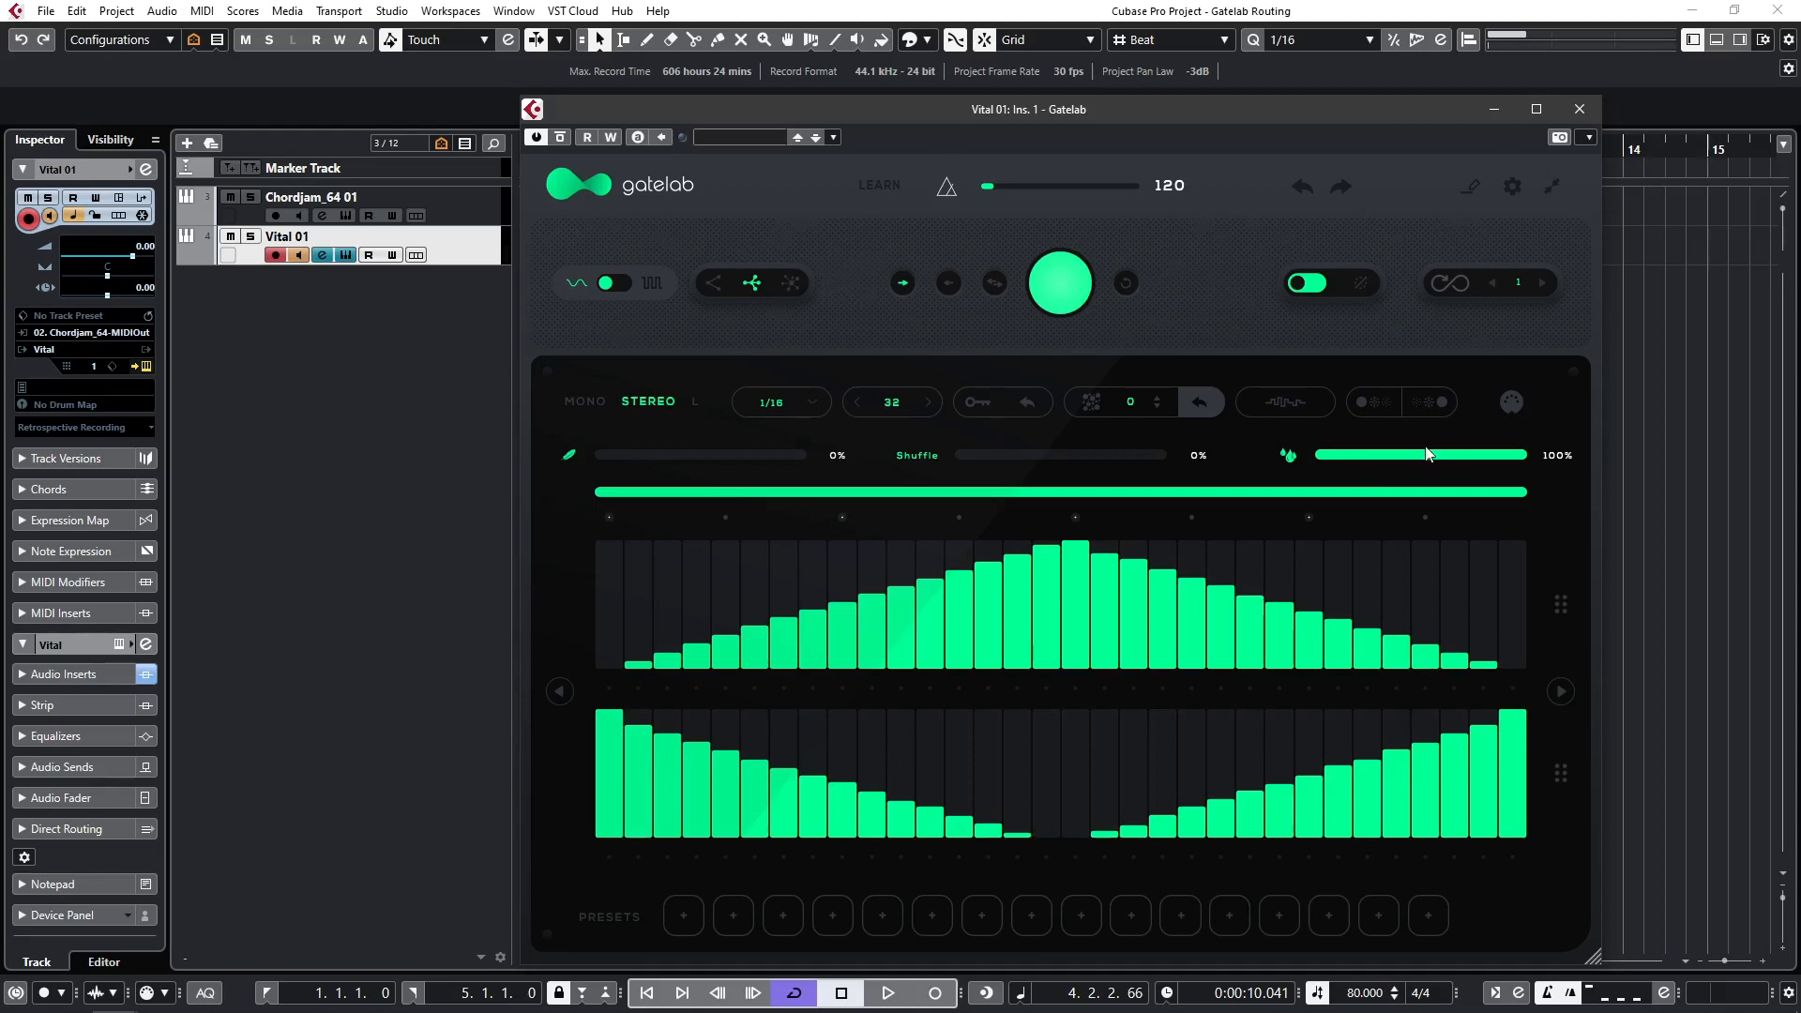
{"action": "key", "text": "space"}
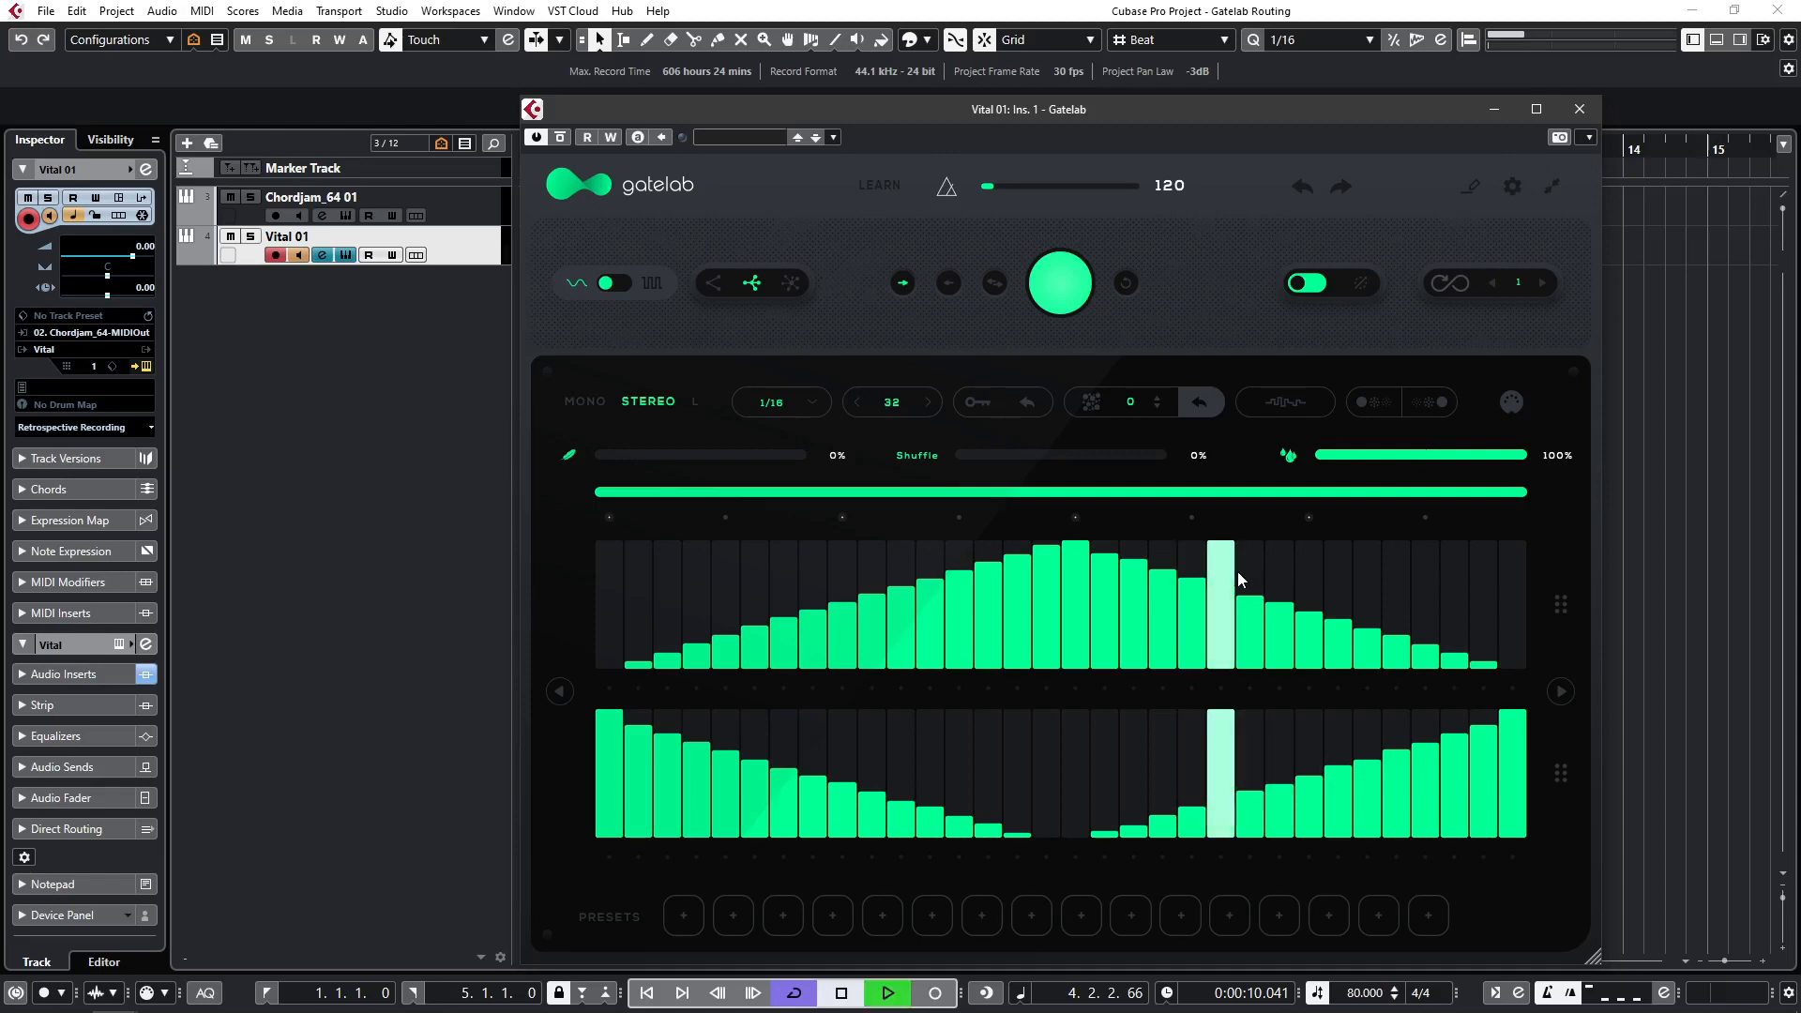
Step: Lower the dry/wet mix to 45%, set the smoothing to 47%, and raise the mix slightly during playback
{"action": "left_click_drag", "start_coordinate": [1528, 458], "coordinate": [1411, 458]}
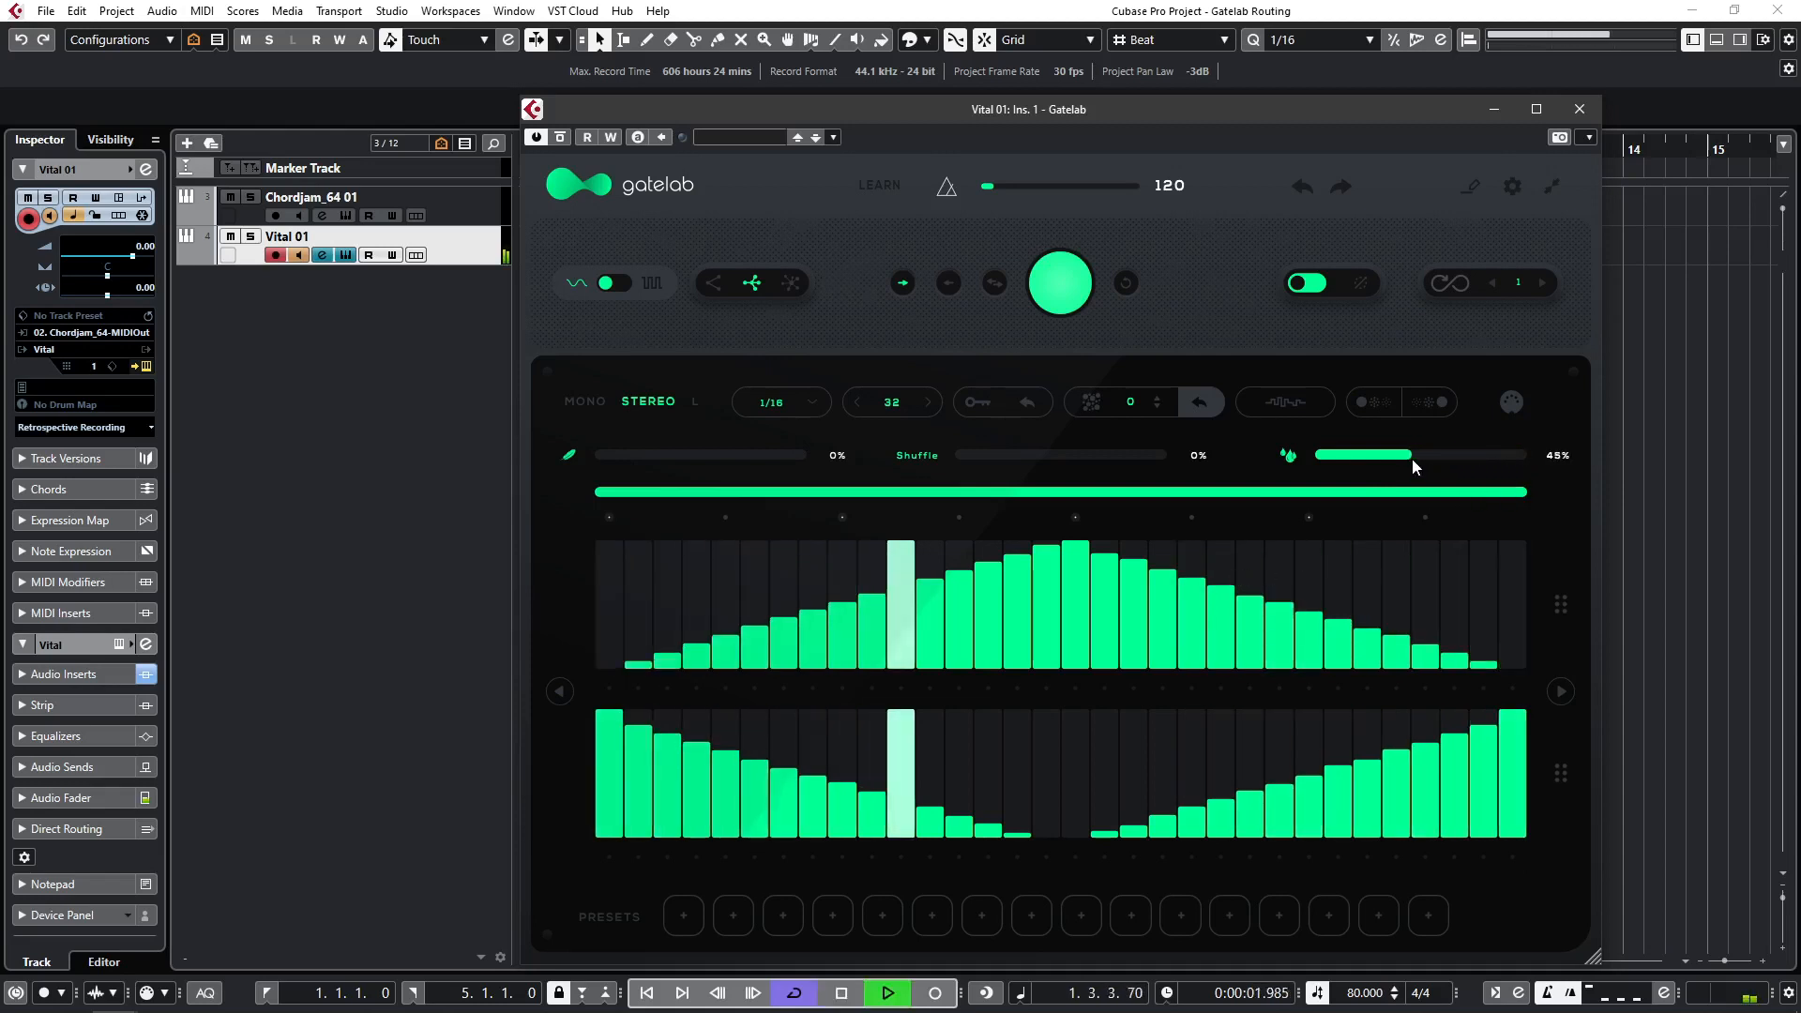
{"action": "left_click_drag", "start_coordinate": [600, 459], "coordinate": [696, 458]}
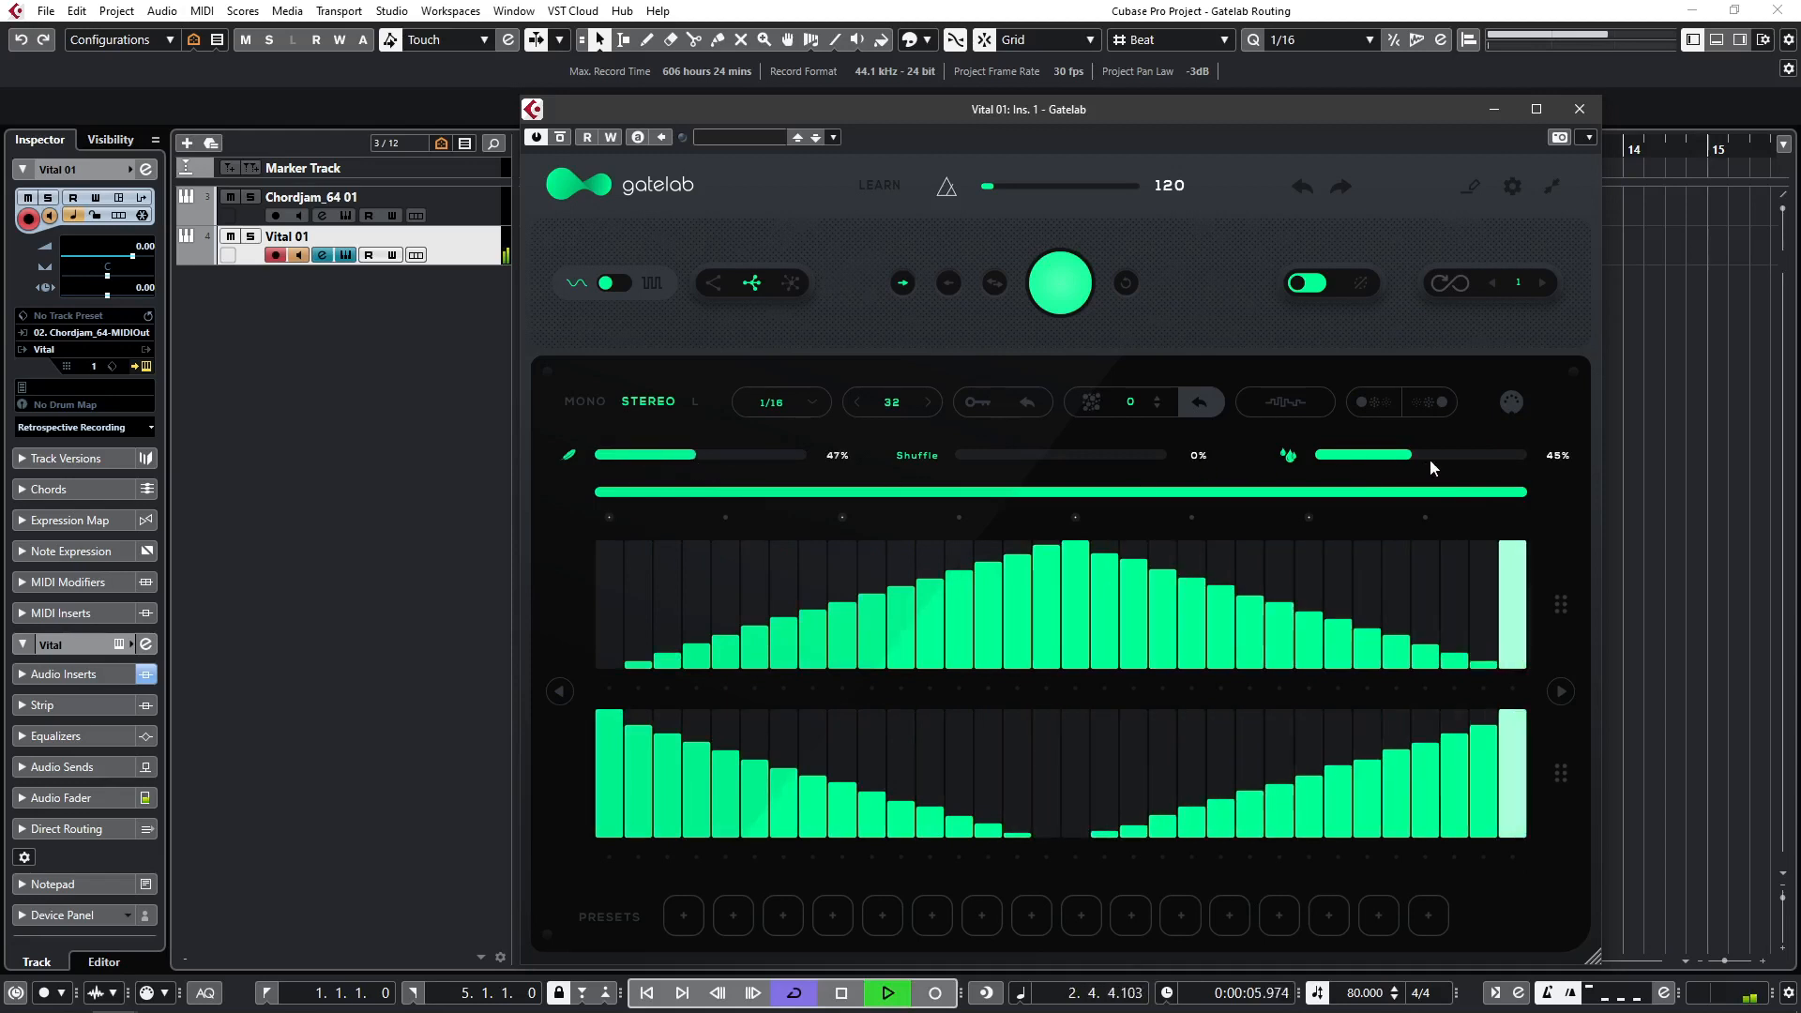
{"action": "mouse_move", "coordinate": [1417, 456]}
{"action": "left_mouse_down"}
{"action": "mouse_move", "coordinate": [1454, 454]}
{"action": "mouse_move", "coordinate": [1433, 454]}
{"action": "left_mouse_up"}
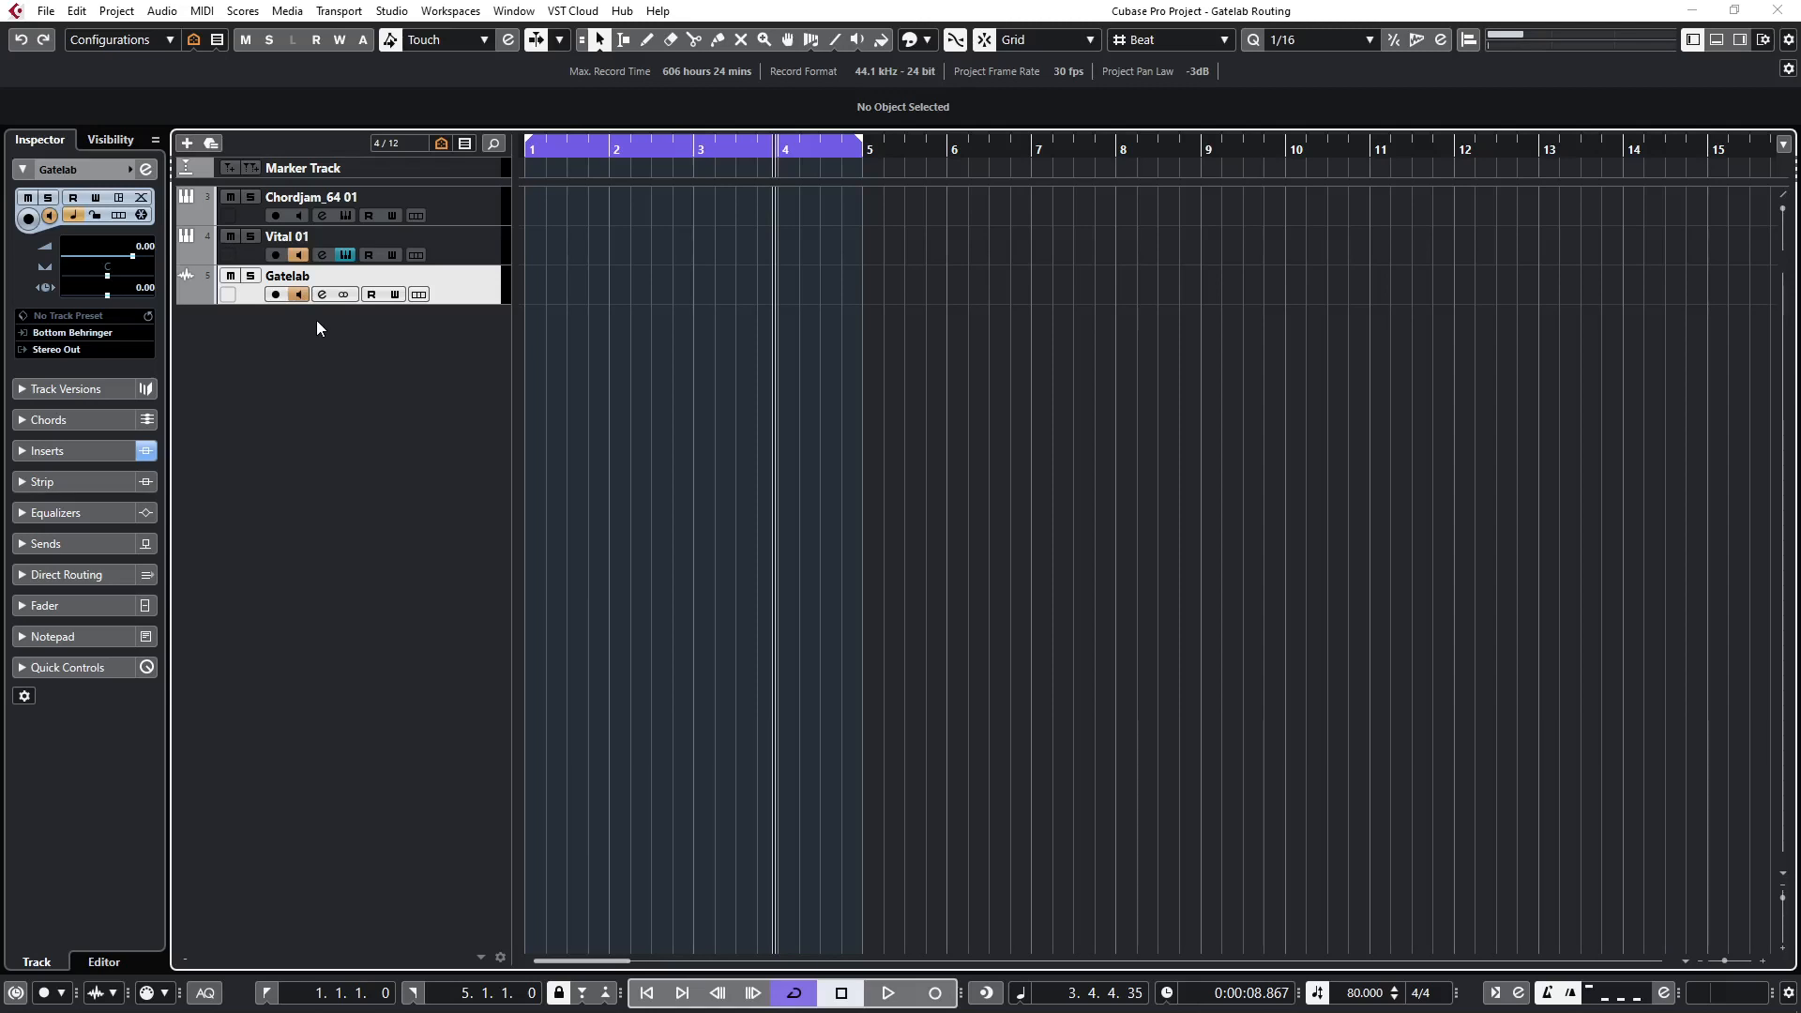
Step: Open the Gatelab insert on the Gatelab audio track and examine its MIDI output settings and the channel choices for output 1
{"action": "left_click", "coordinate": [320, 297]}
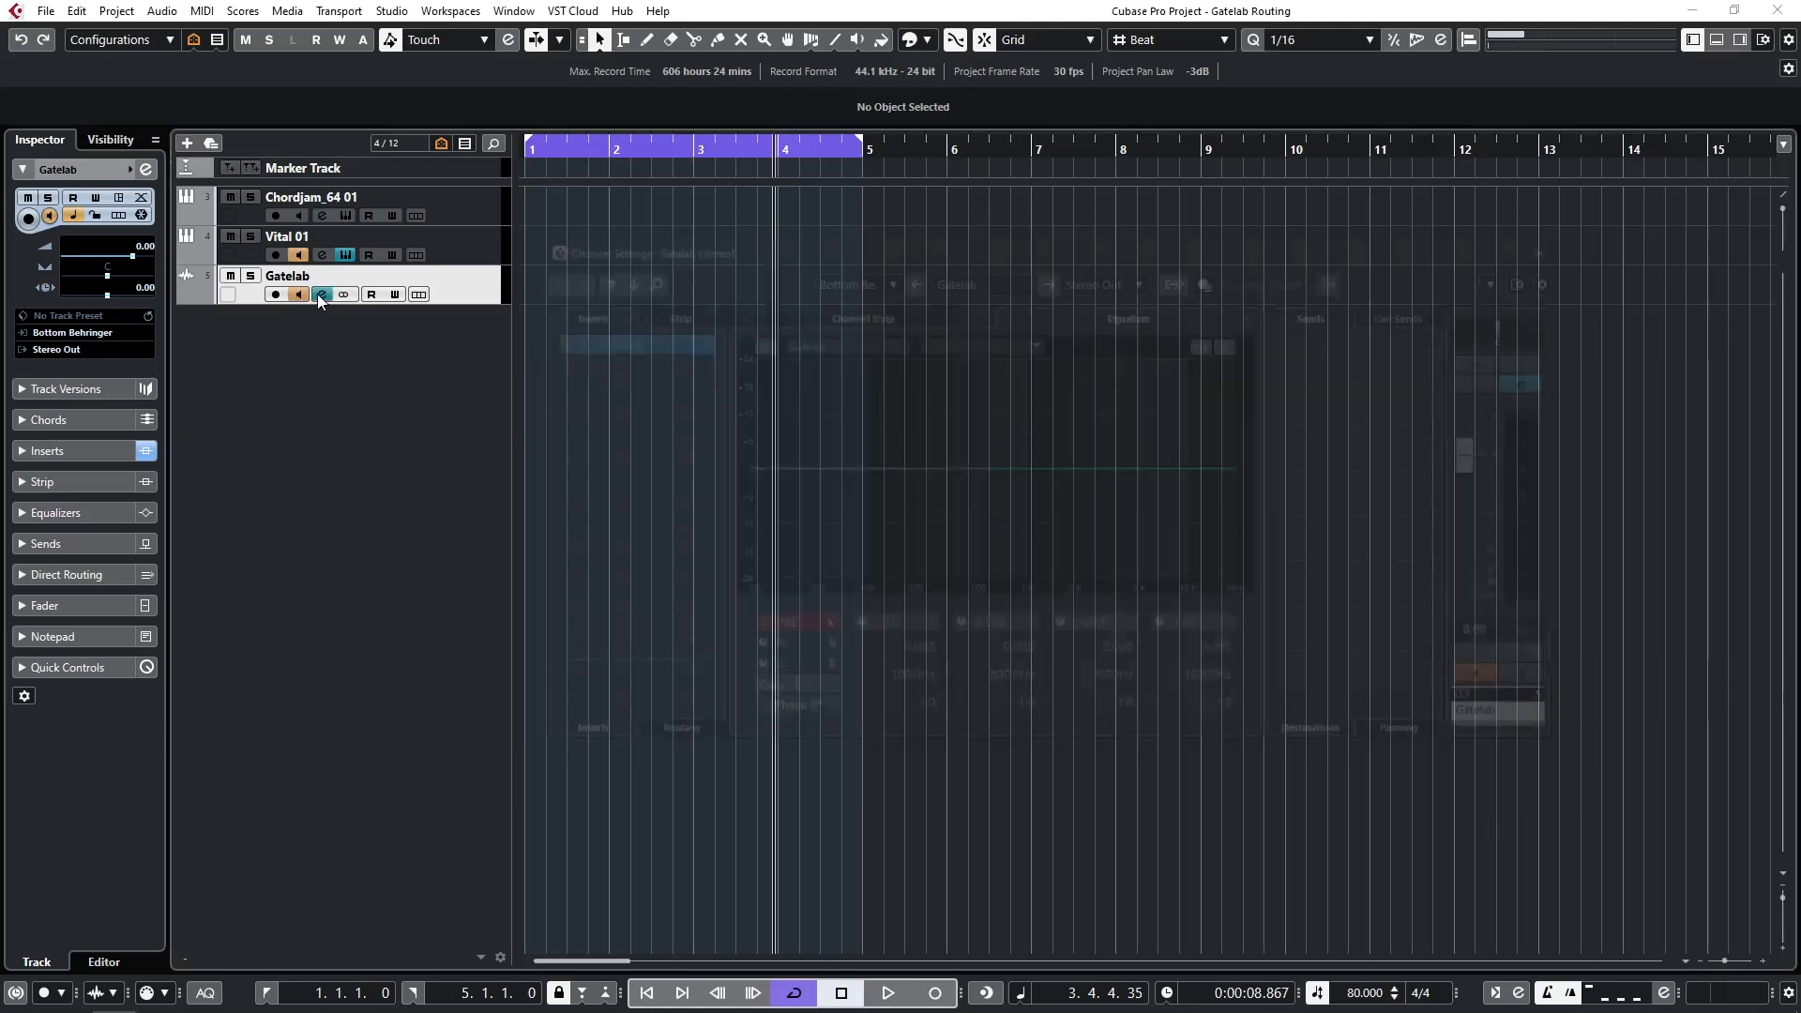
{"action": "left_click", "coordinate": [567, 339]}
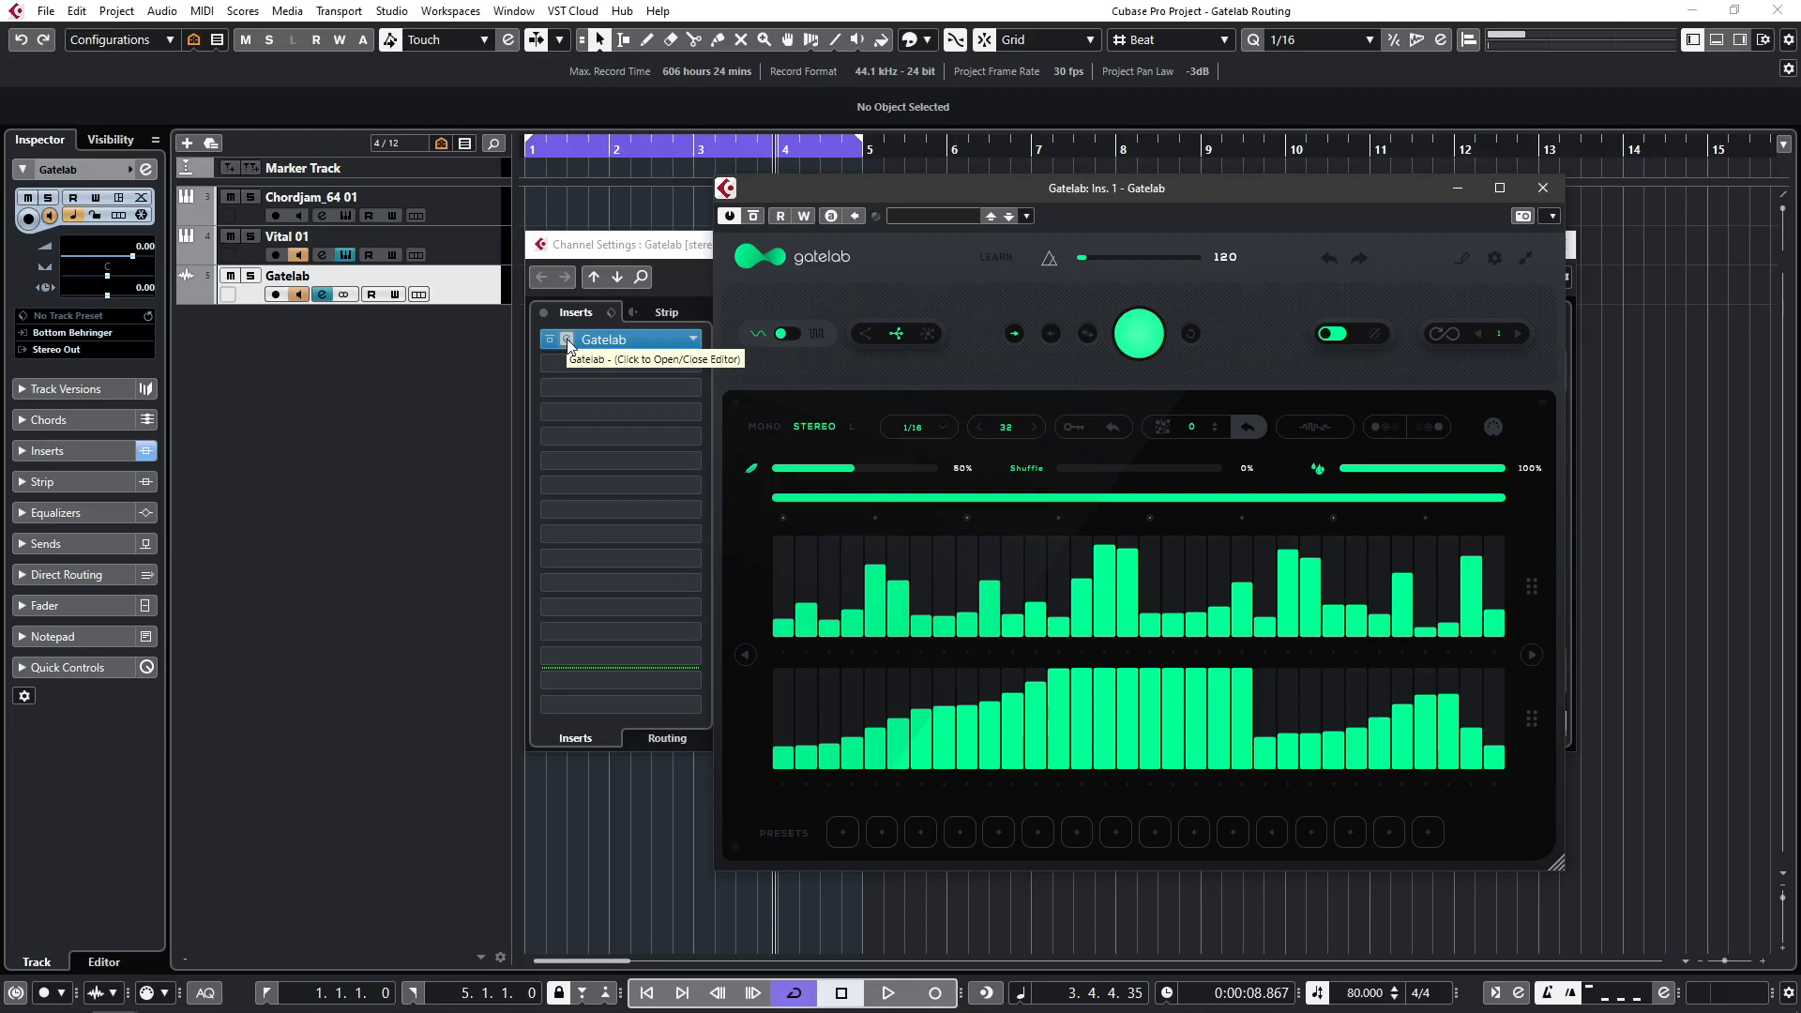
{"action": "left_click", "coordinate": [1494, 430]}
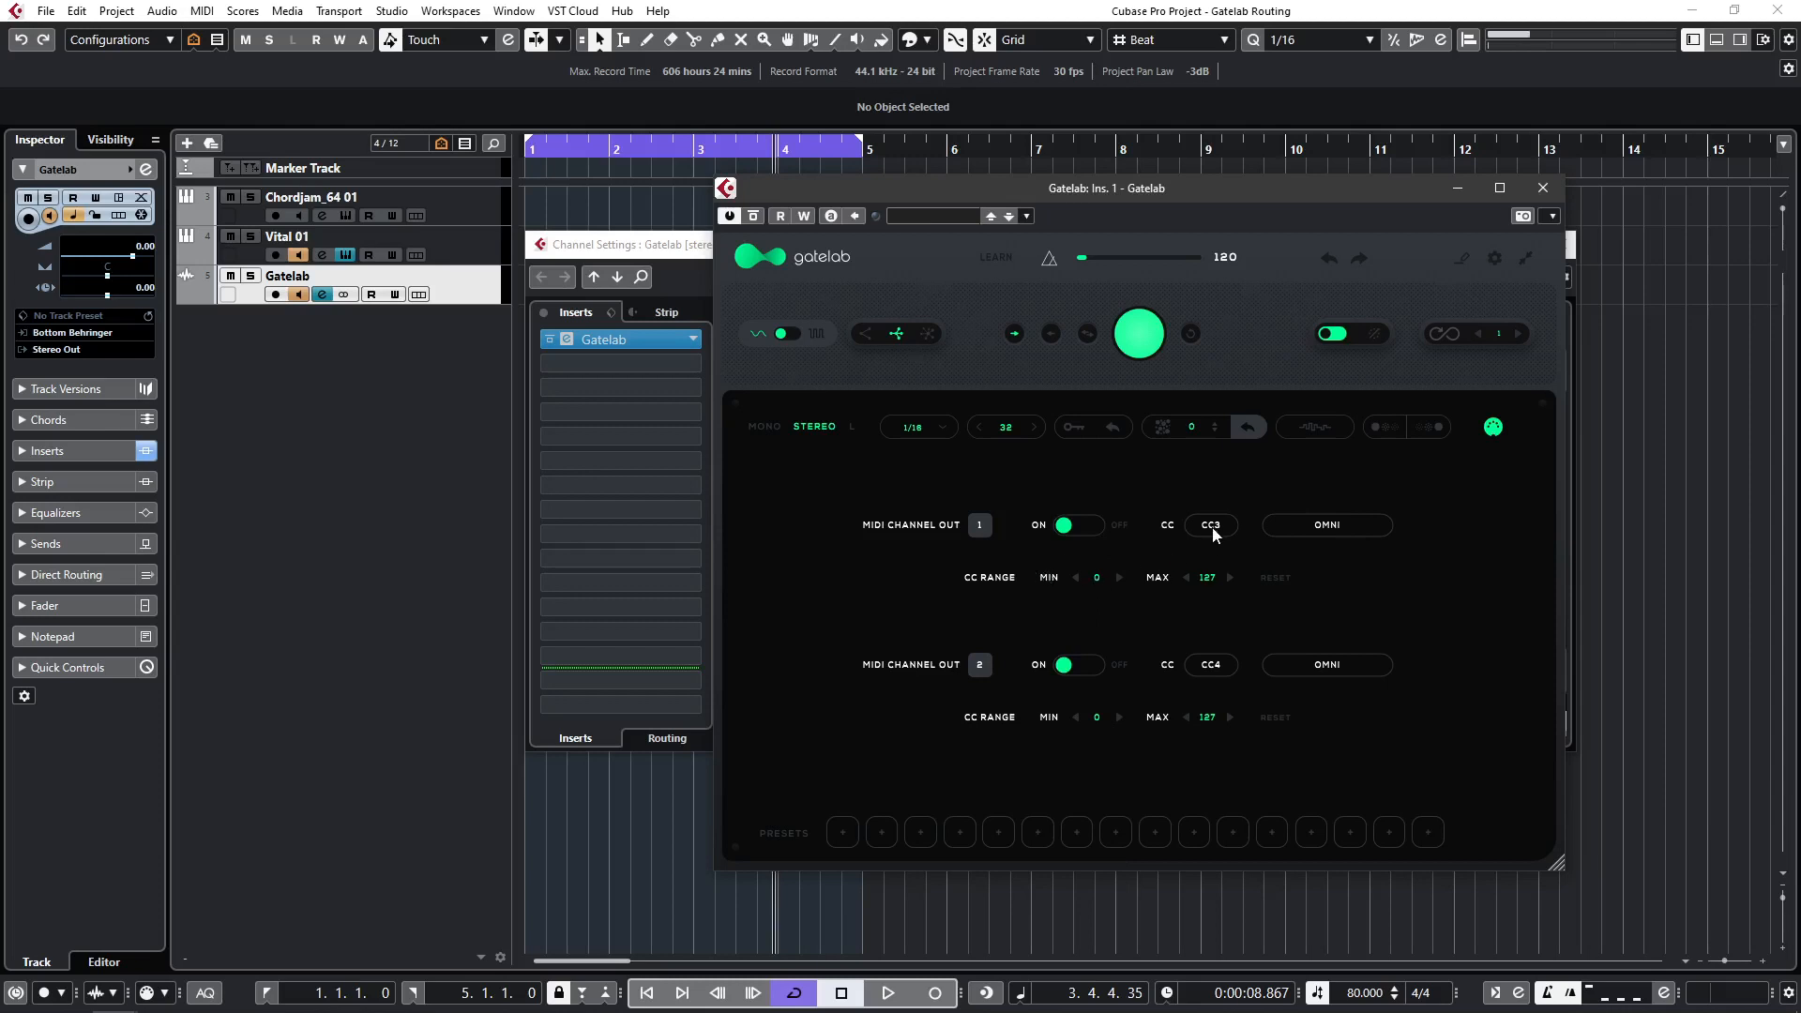
{"action": "left_click", "coordinate": [1355, 527]}
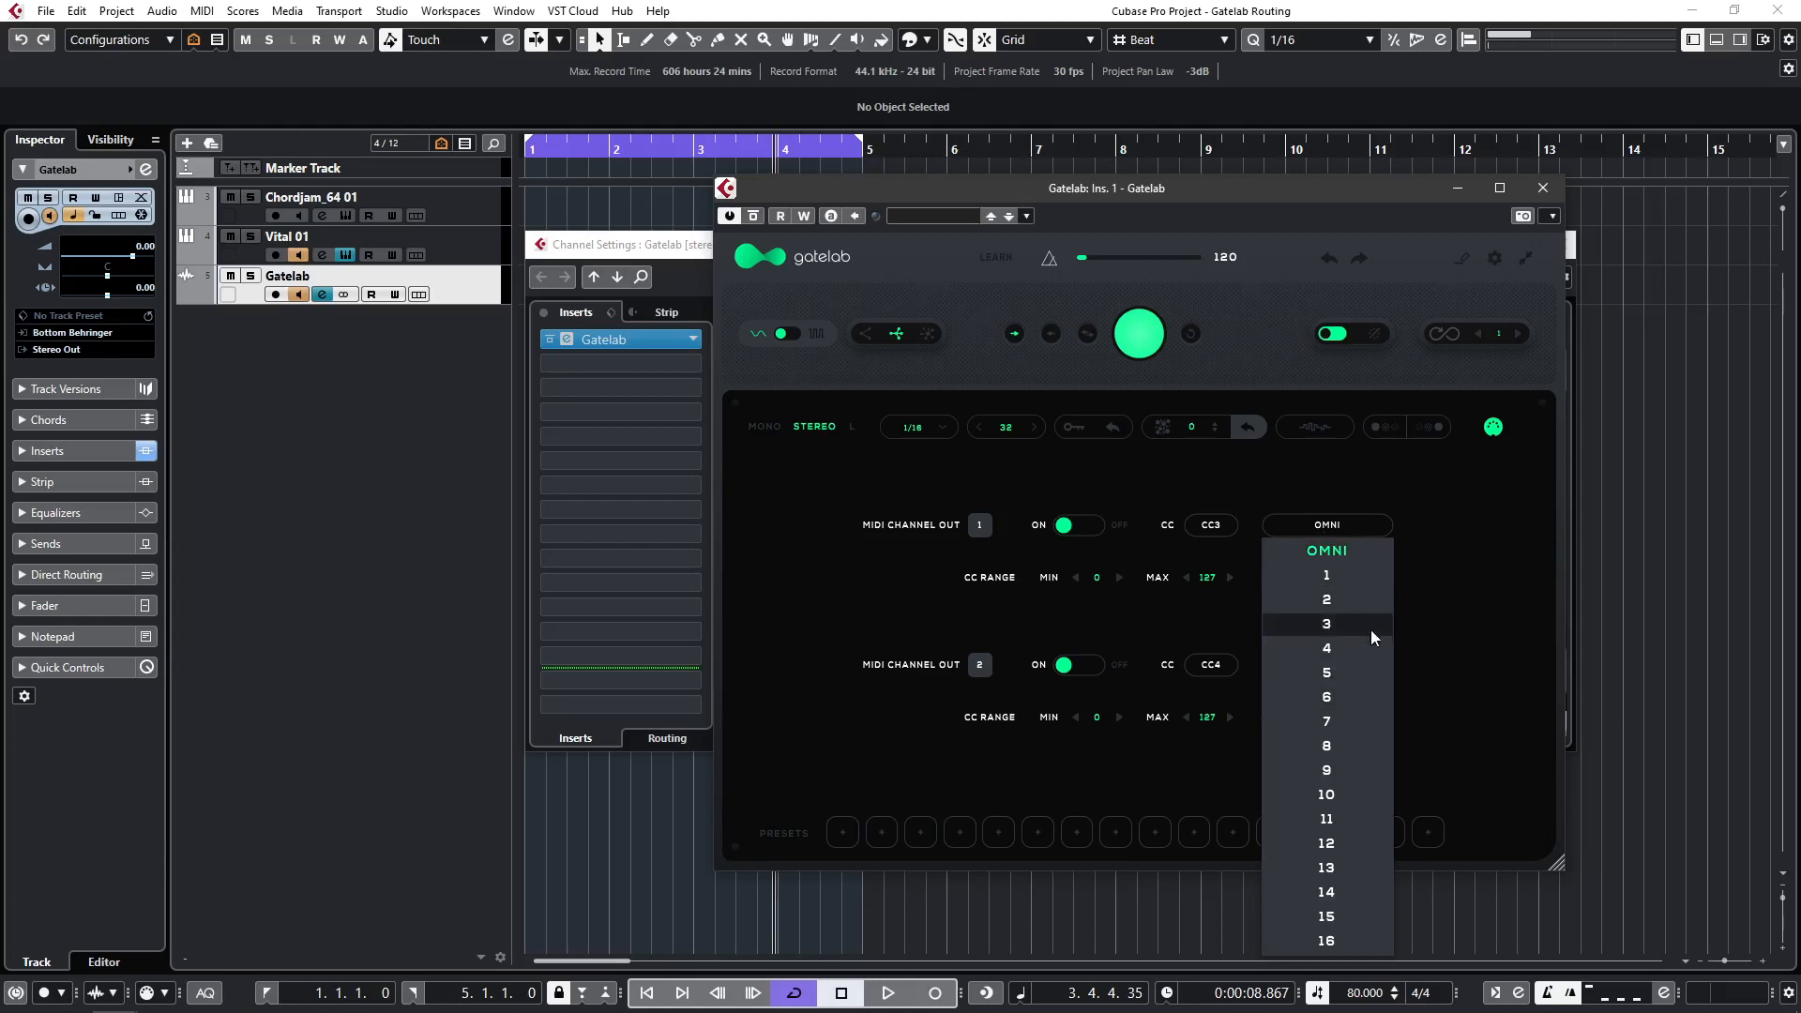
{"action": "left_click", "coordinate": [1420, 483]}
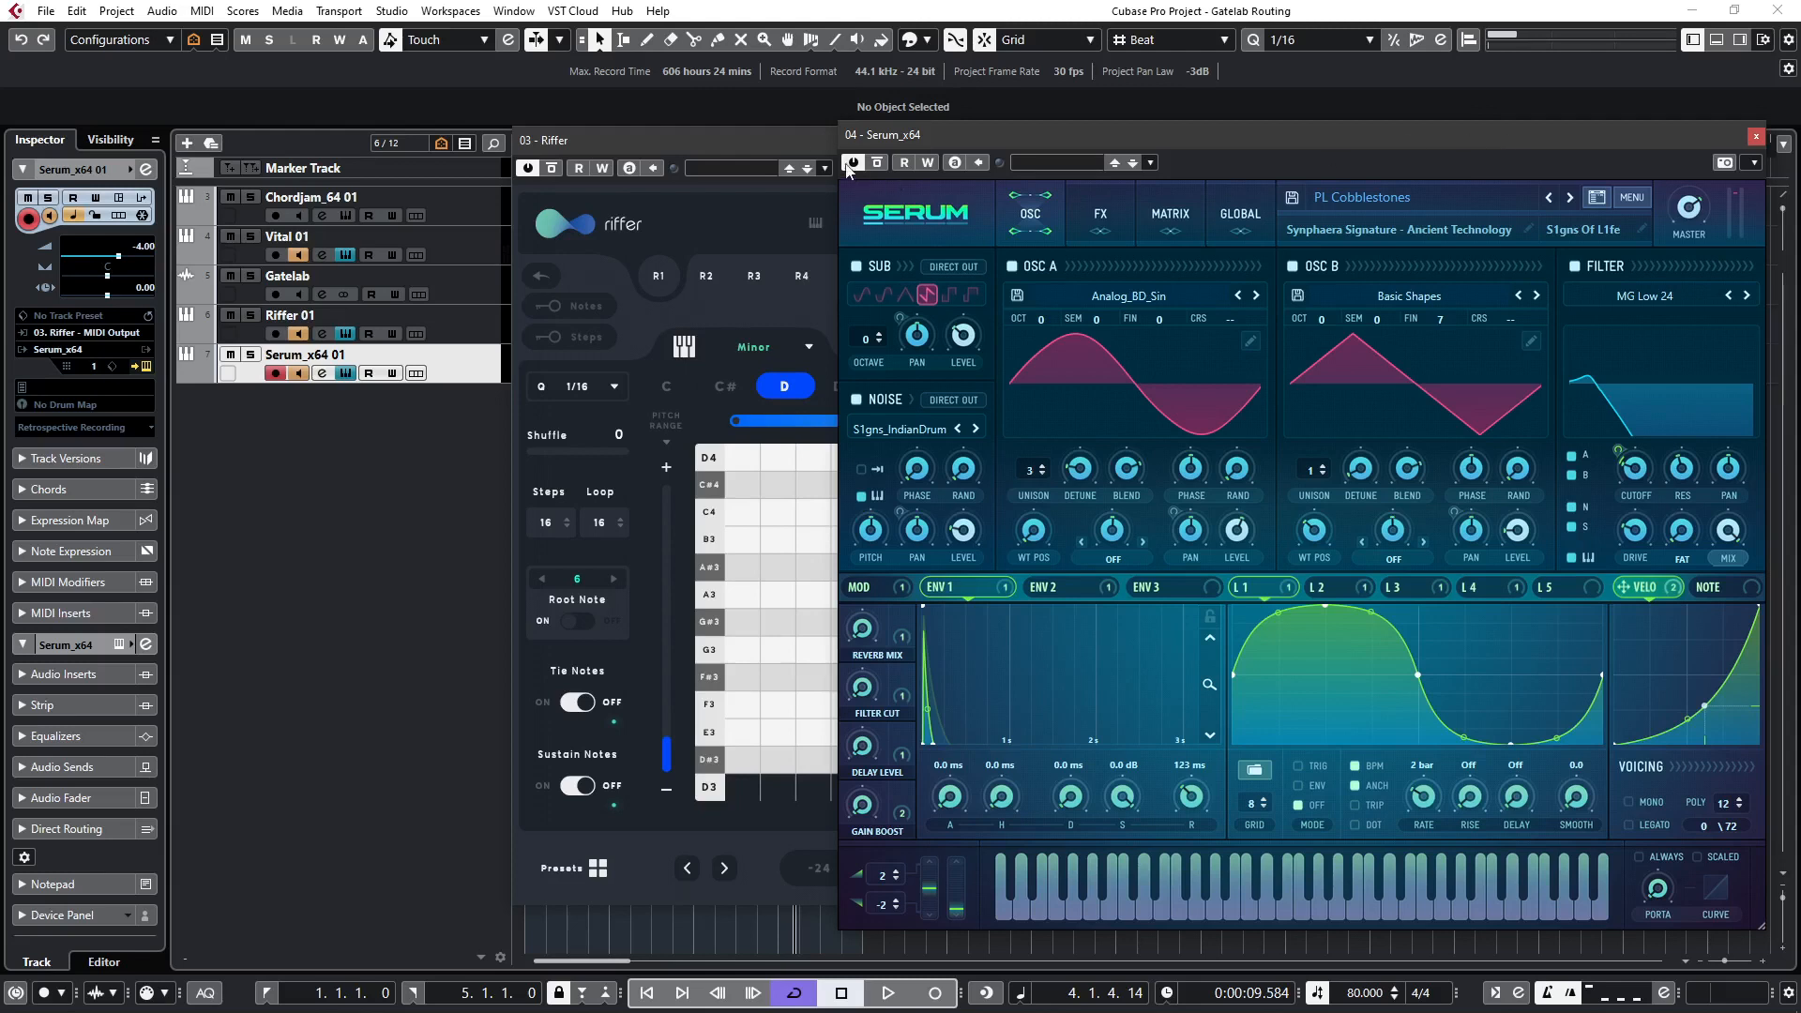
Step: Bring Riffer to the front and audition its riff playing through the Serum track
{"action": "left_click", "coordinate": [790, 138]}
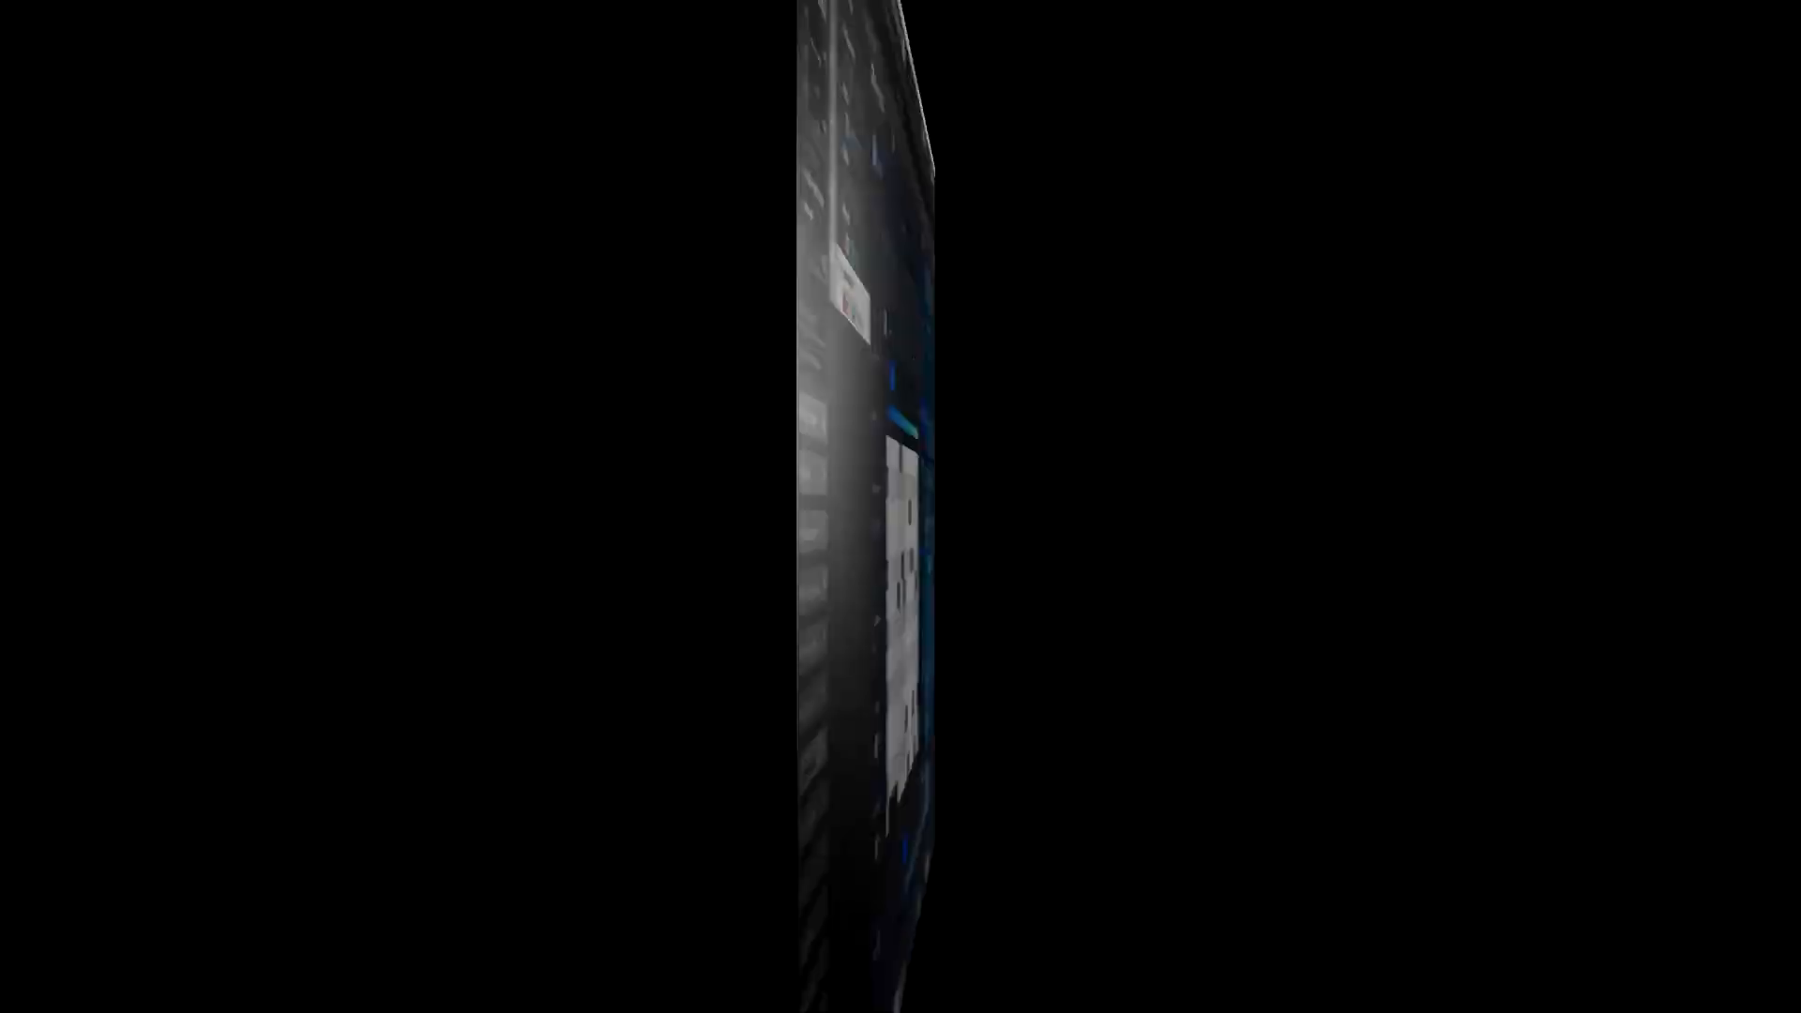
{"action": "key", "text": "space"}
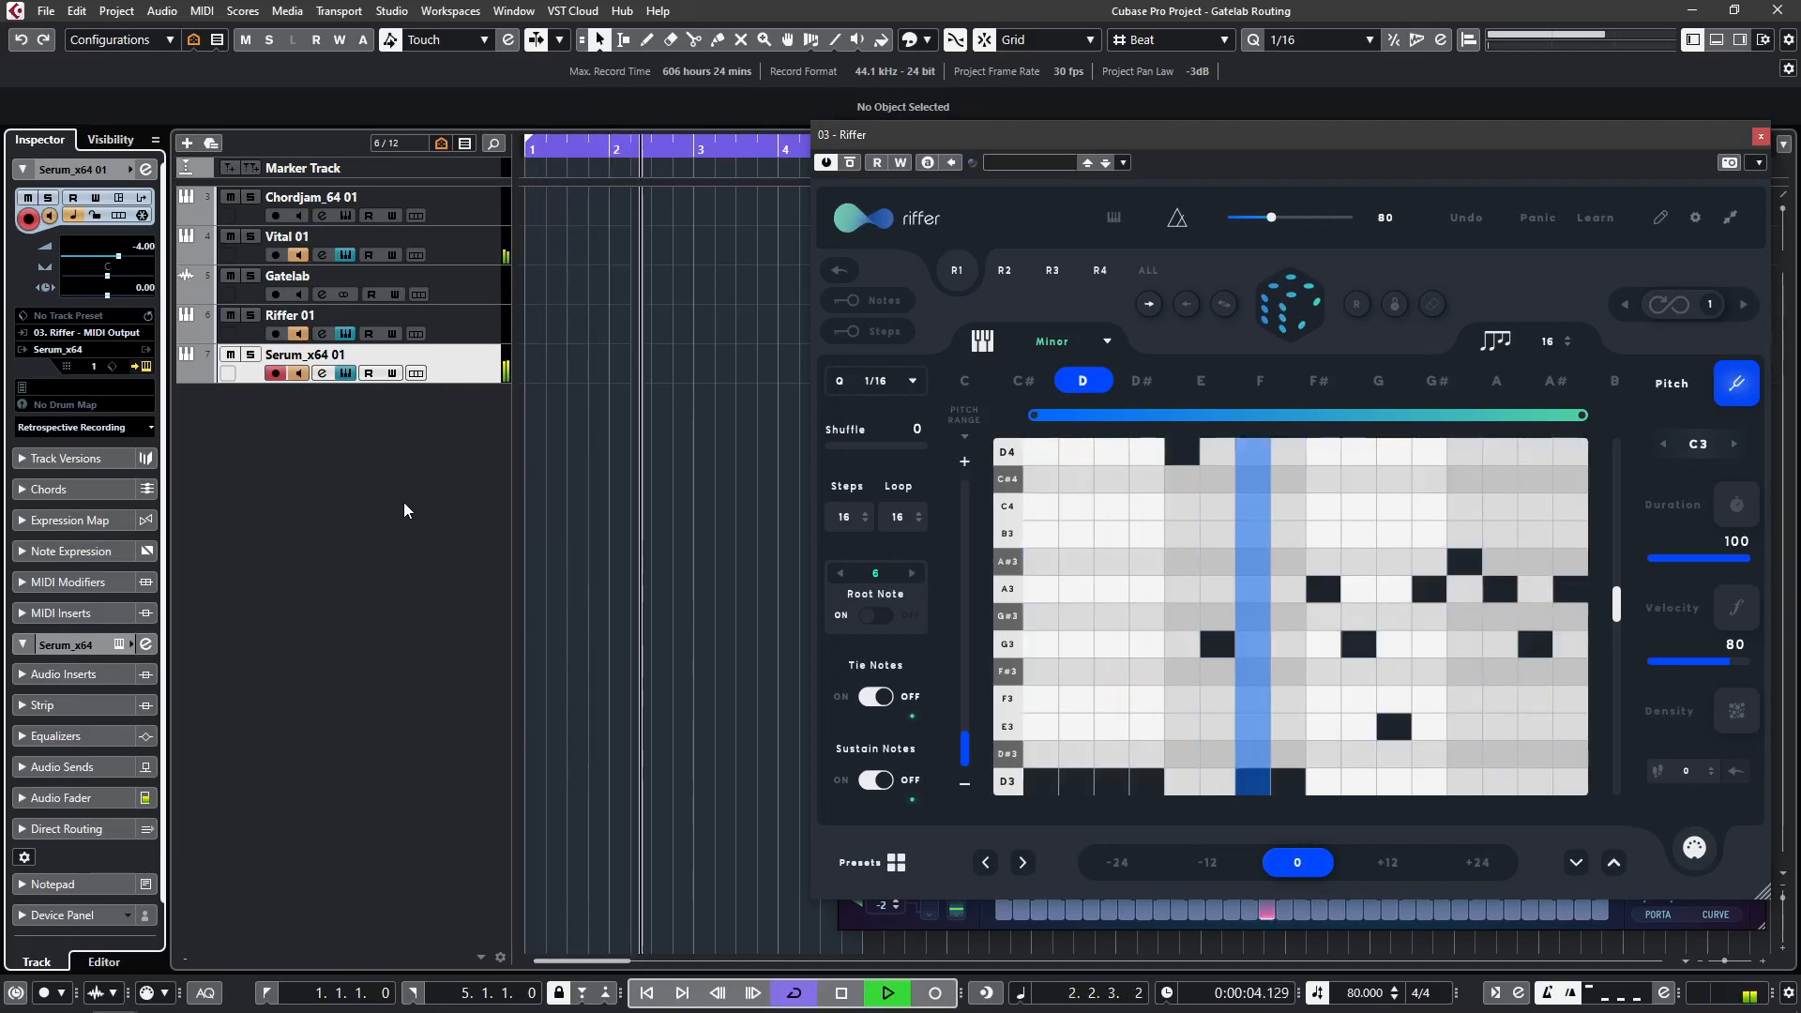
{"action": "key", "text": "space"}
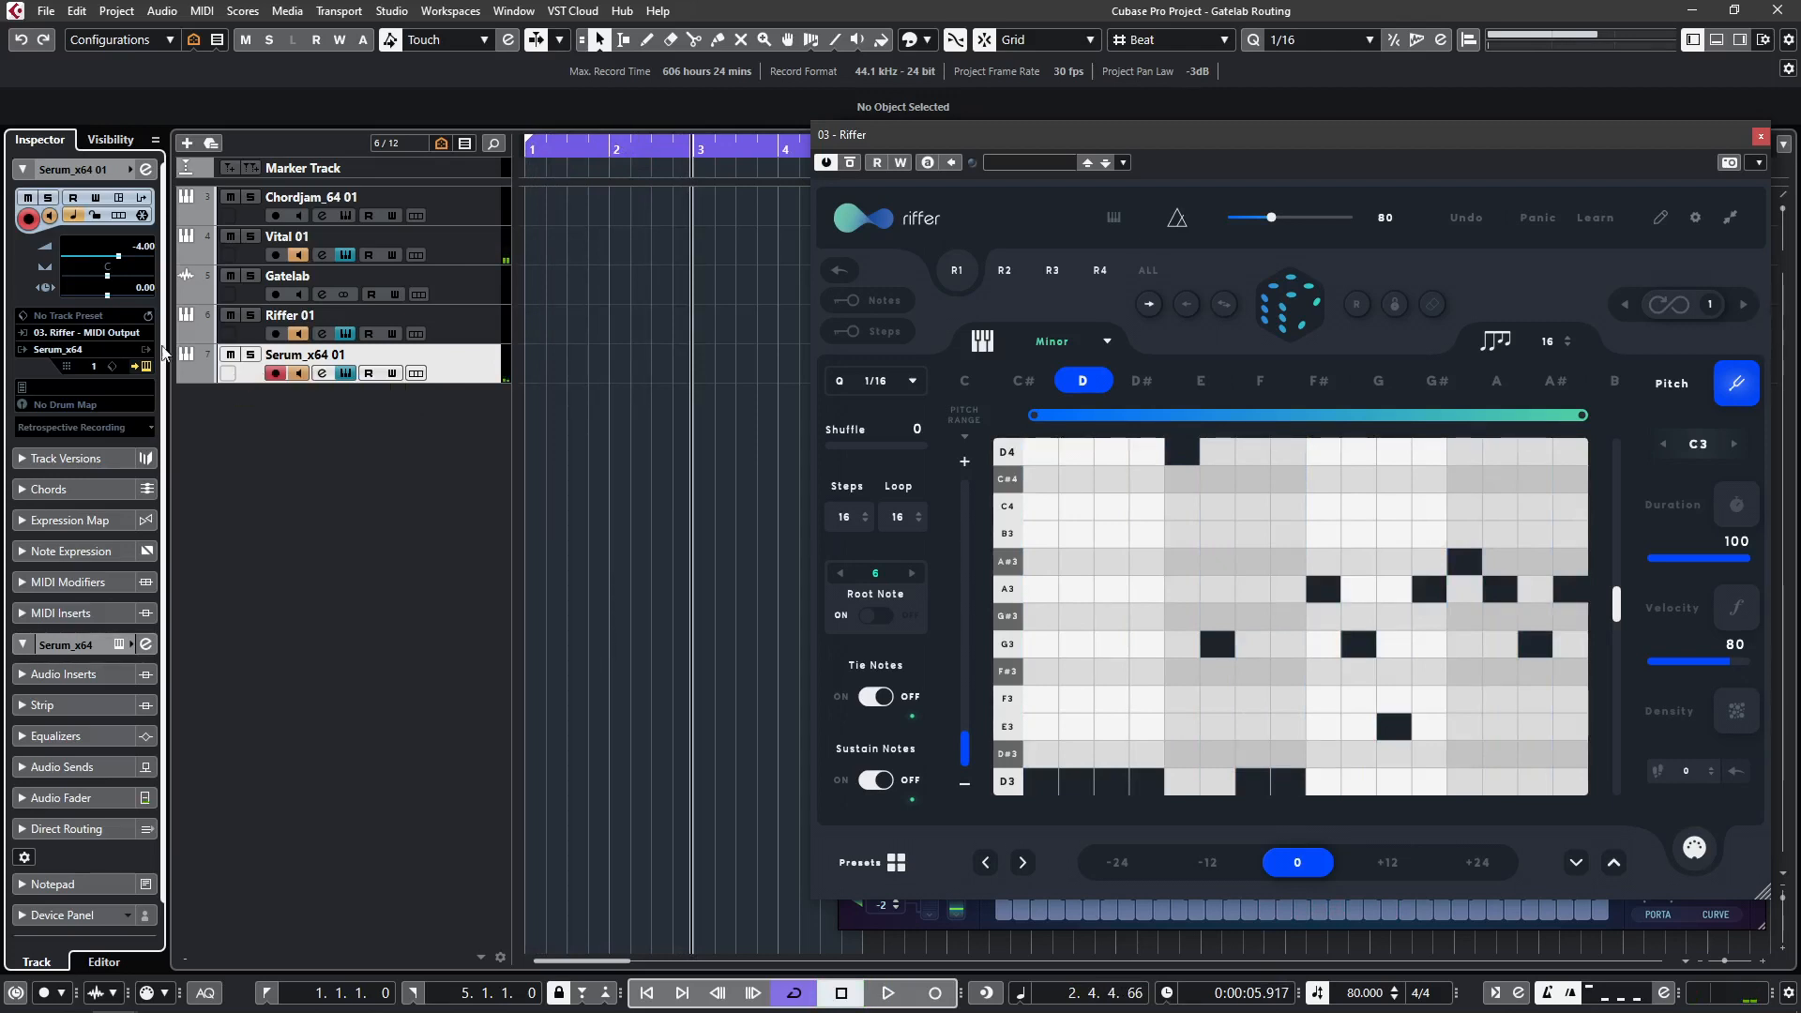
Step: Set the Serum track's MIDI input to Not Connected and lay out the riff's MIDI clips on its track across bars 1 to 4
{"action": "left_click", "coordinate": [100, 334]}
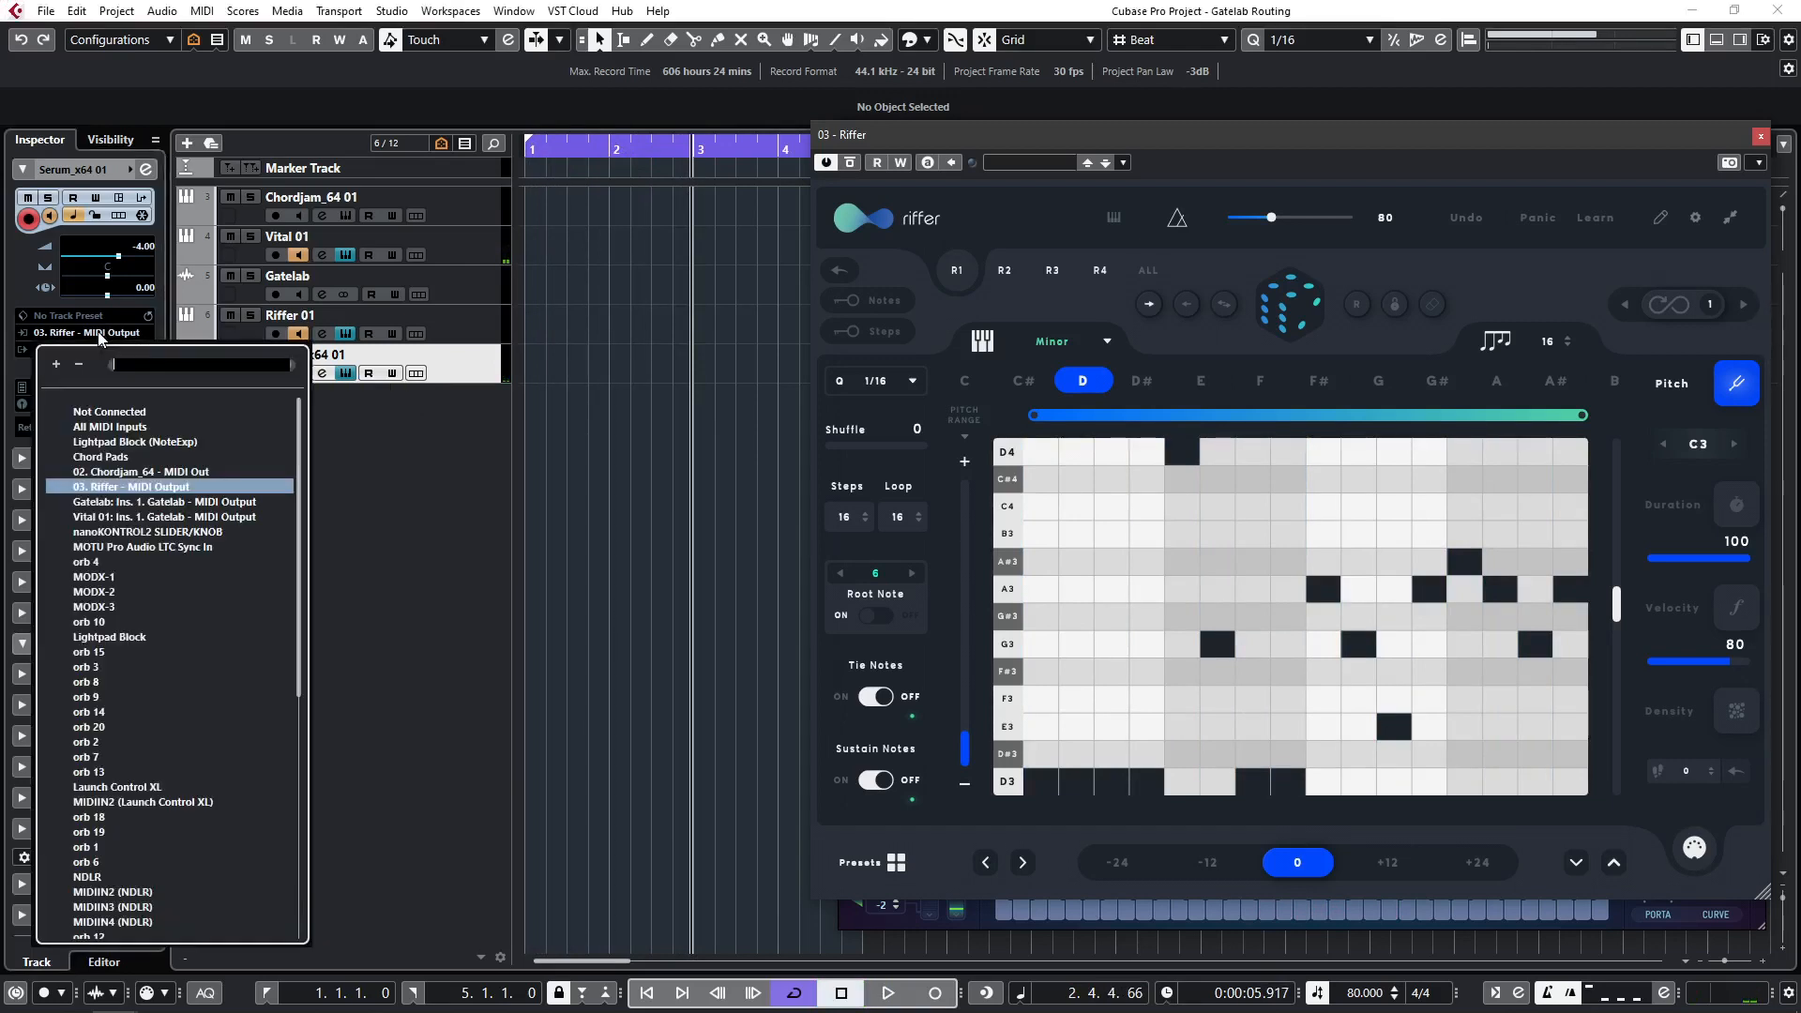
{"action": "left_click", "coordinate": [131, 412]}
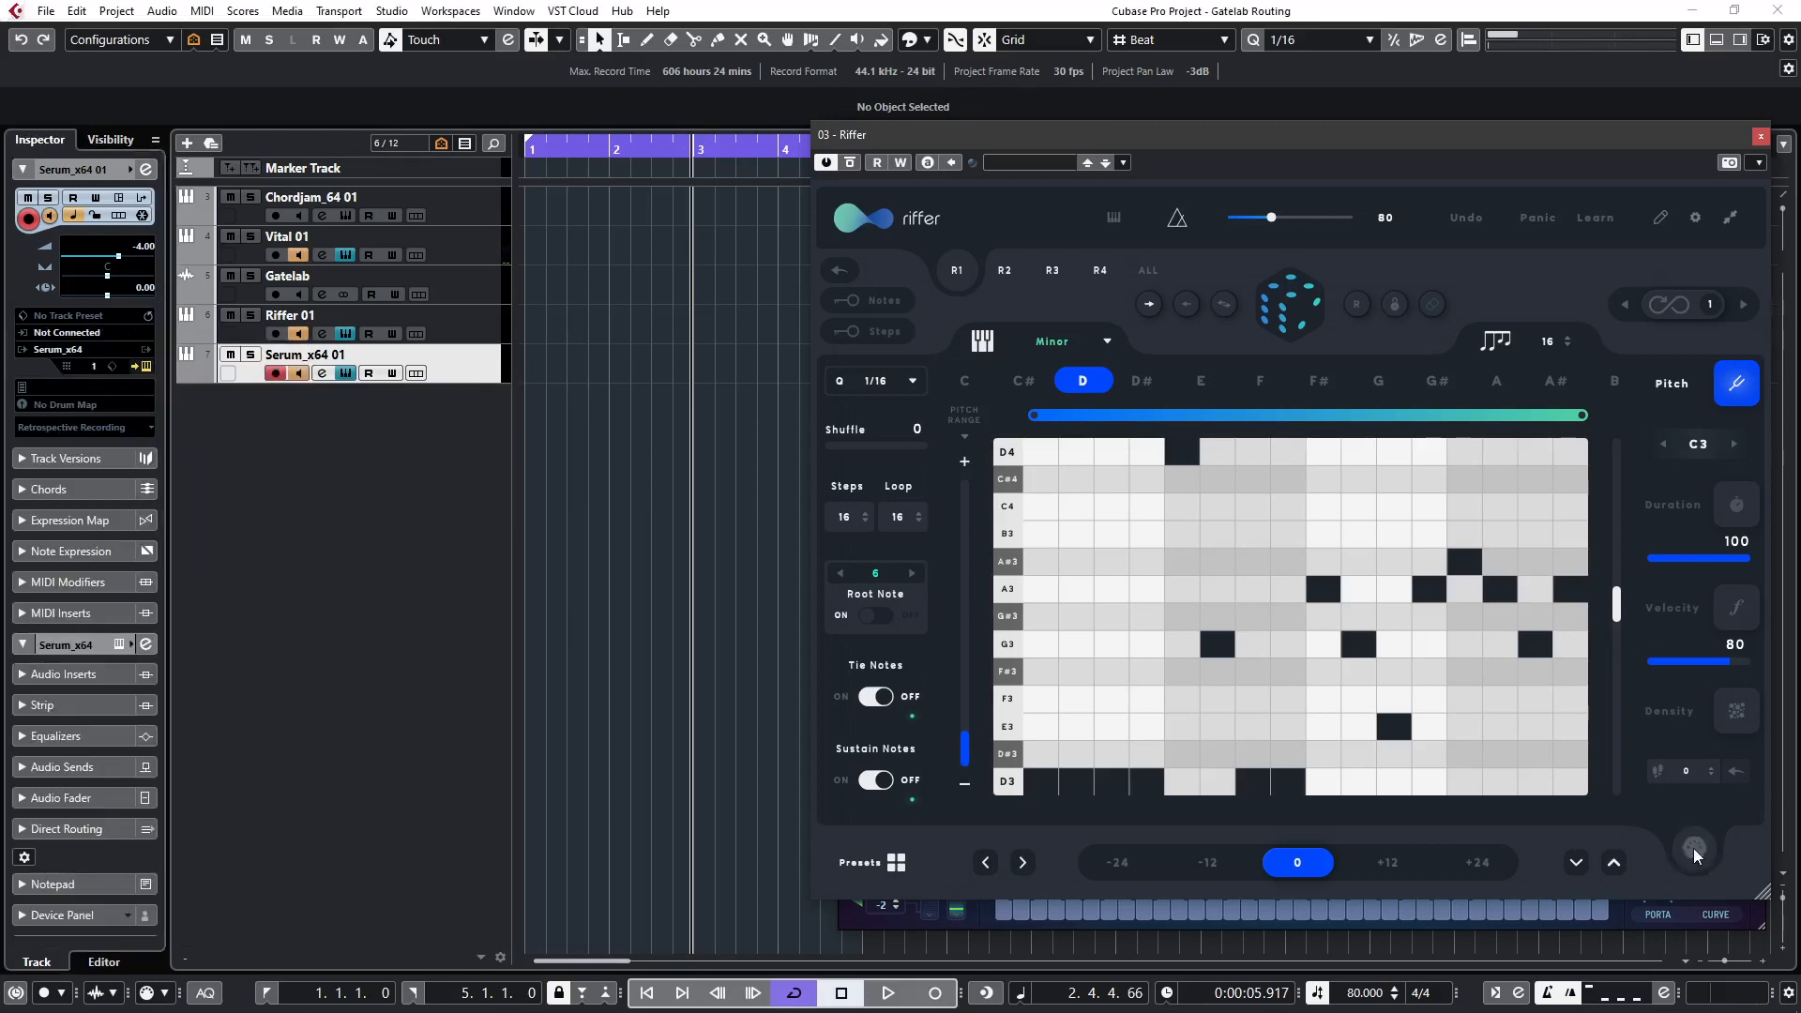
{"action": "left_click_drag", "start_coordinate": [655, 371], "coordinate": [803, 427]}
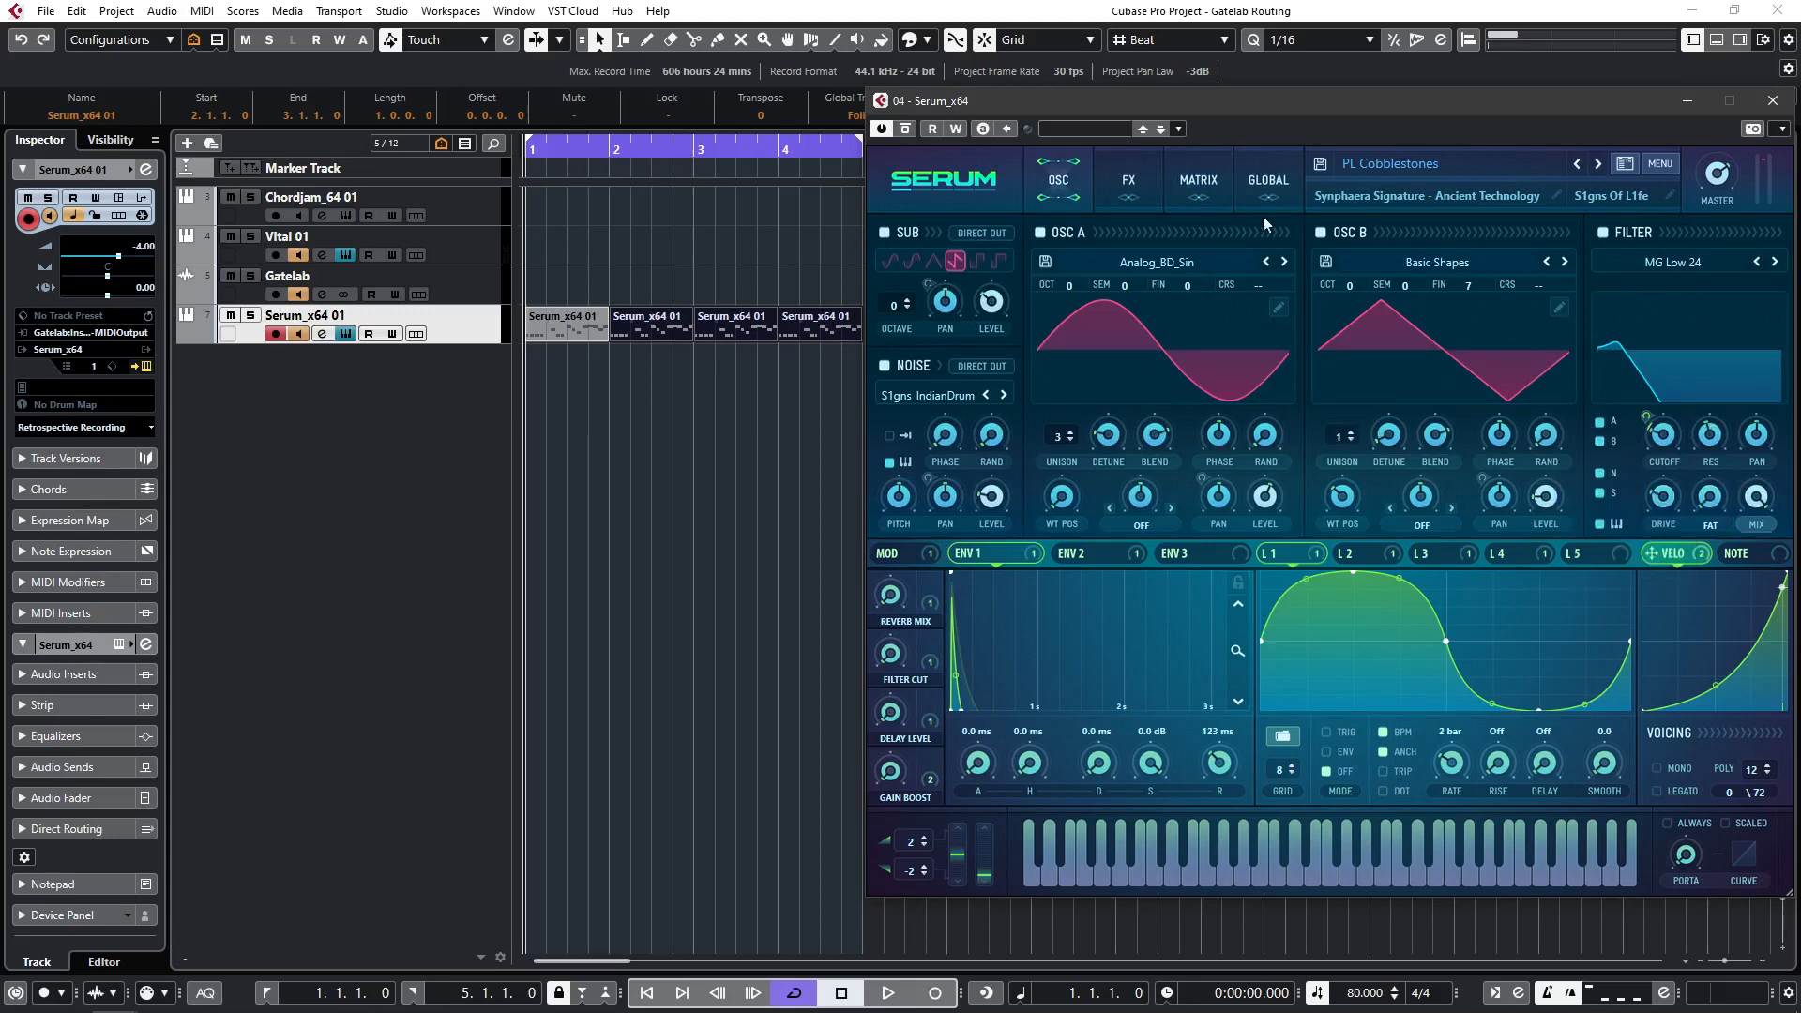
Step: Remove the Velo source from the Fil Cutoff modulation in Serum's matrix and review the remaining modulation assignments
{"action": "left_click", "coordinate": [1209, 186]}
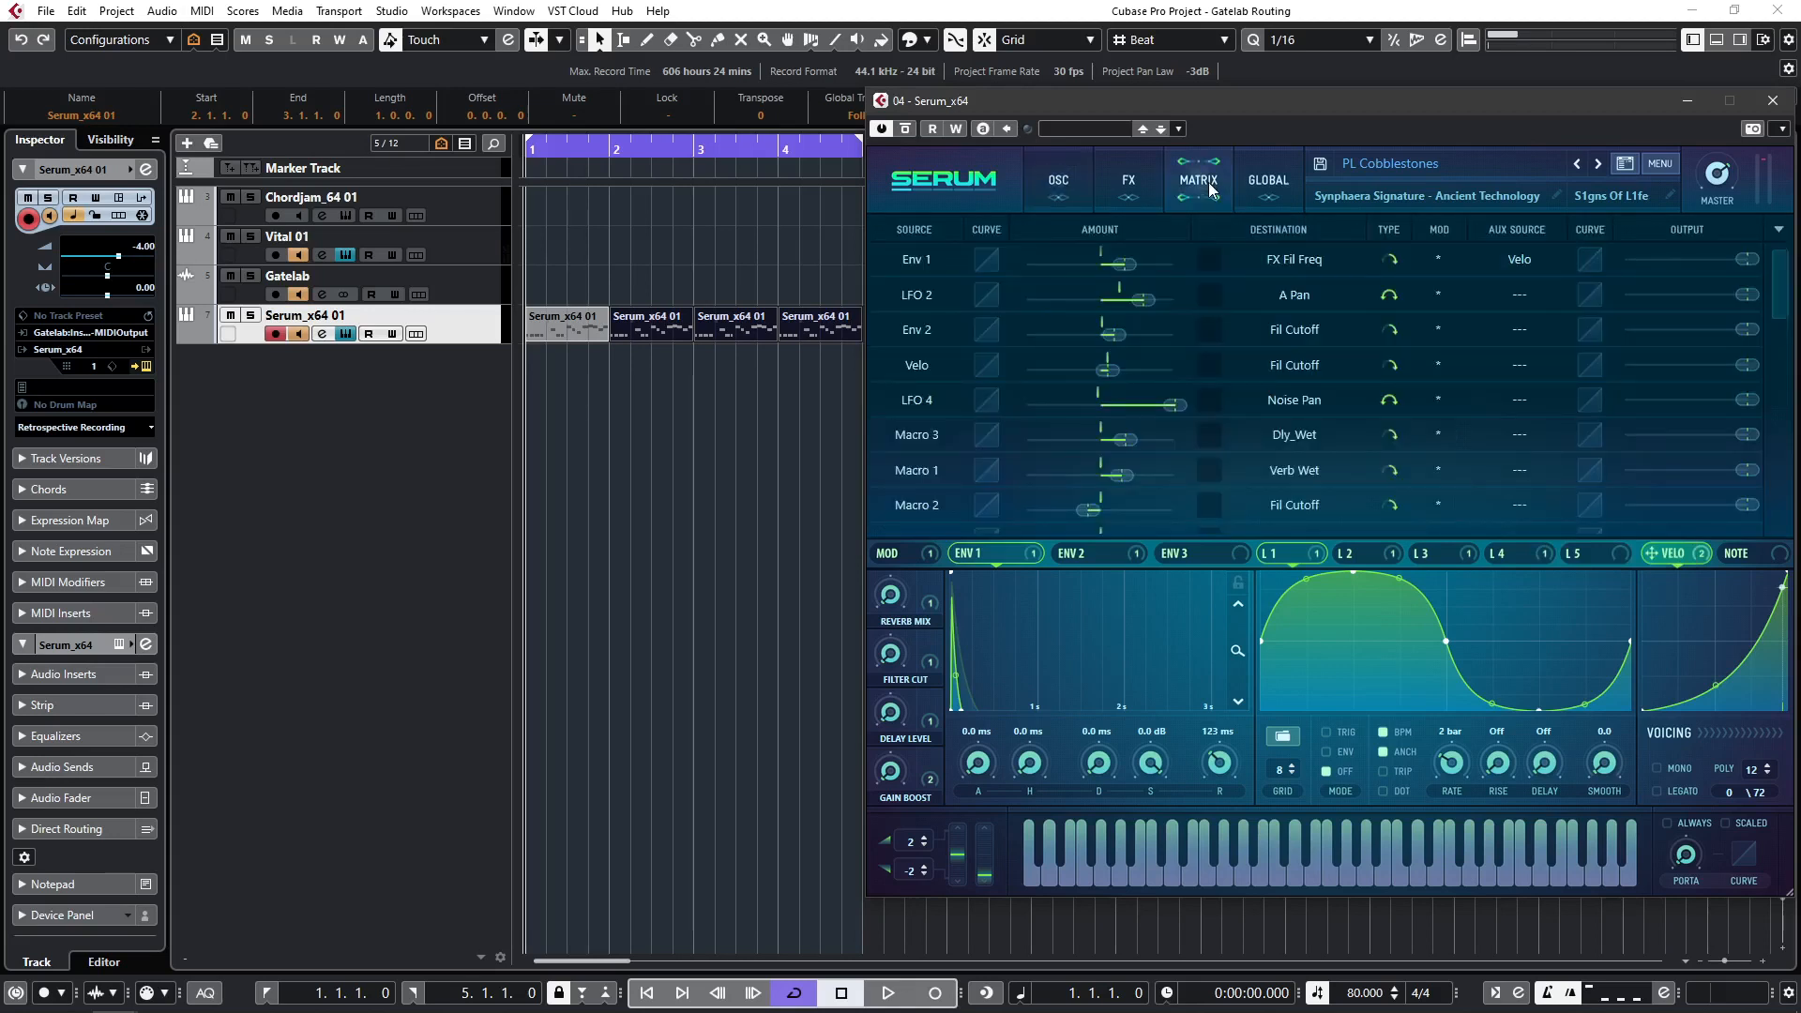
{"action": "left_click", "coordinate": [921, 369]}
{"action": "left_click", "coordinate": [925, 313]}
{"action": "scroll", "coordinate": [1290, 418], "scroll_direction": "down", "scroll_amount": 1}
{"action": "scroll", "coordinate": [1290, 418], "scroll_direction": "down", "scroll_amount": 4}
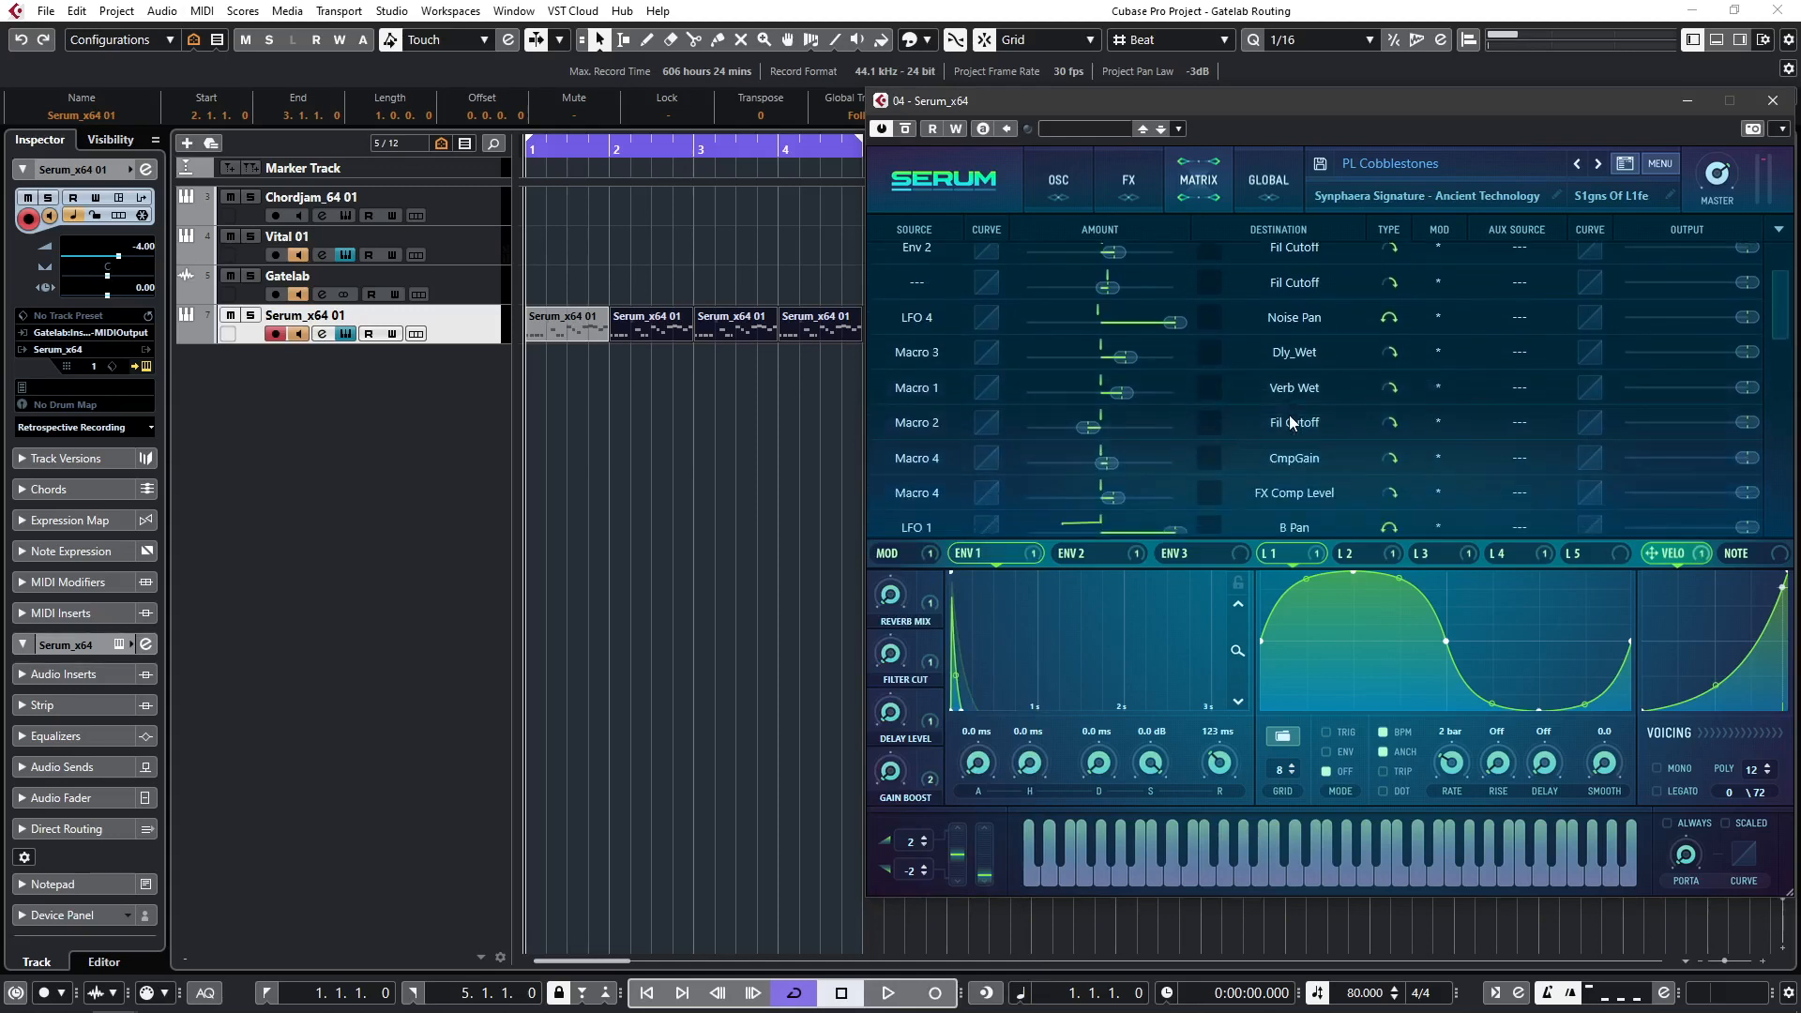
{"action": "scroll", "coordinate": [1290, 417], "scroll_direction": "down", "scroll_amount": 3}
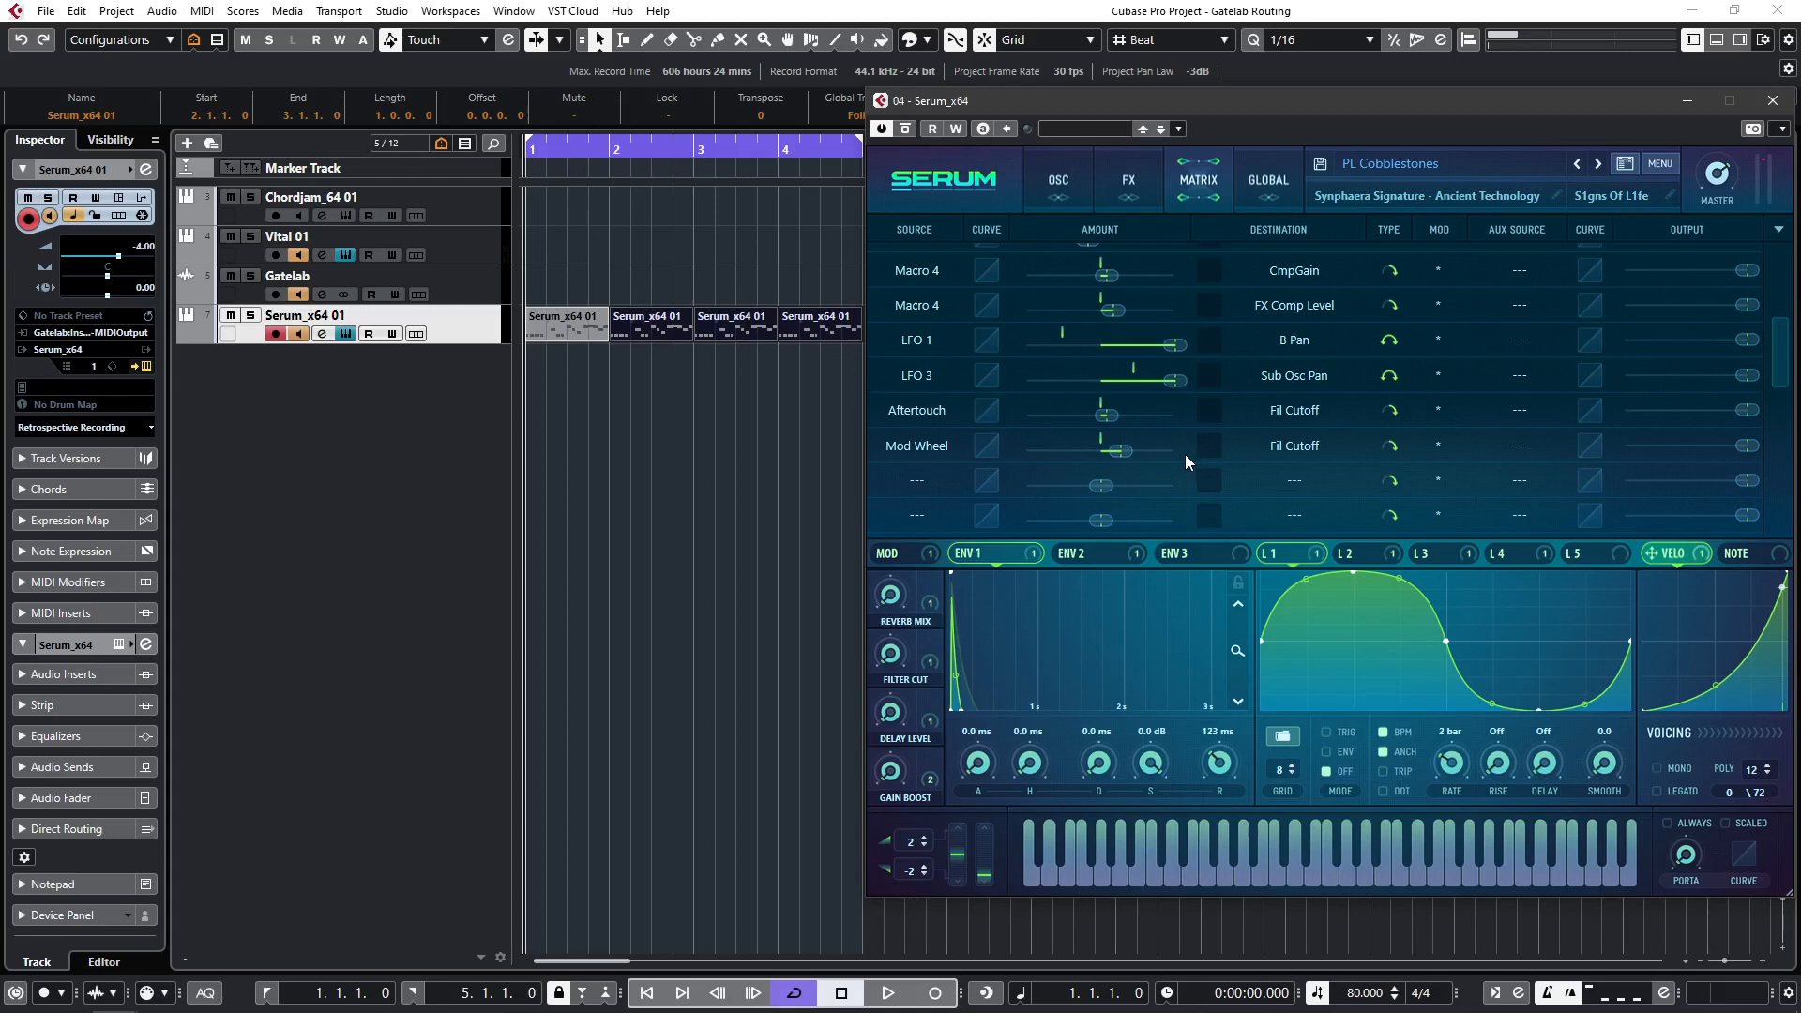
{"action": "scroll", "coordinate": [1185, 454], "scroll_direction": "up", "scroll_amount": 4}
{"action": "scroll", "coordinate": [1185, 454], "scroll_direction": "up", "scroll_amount": 4}
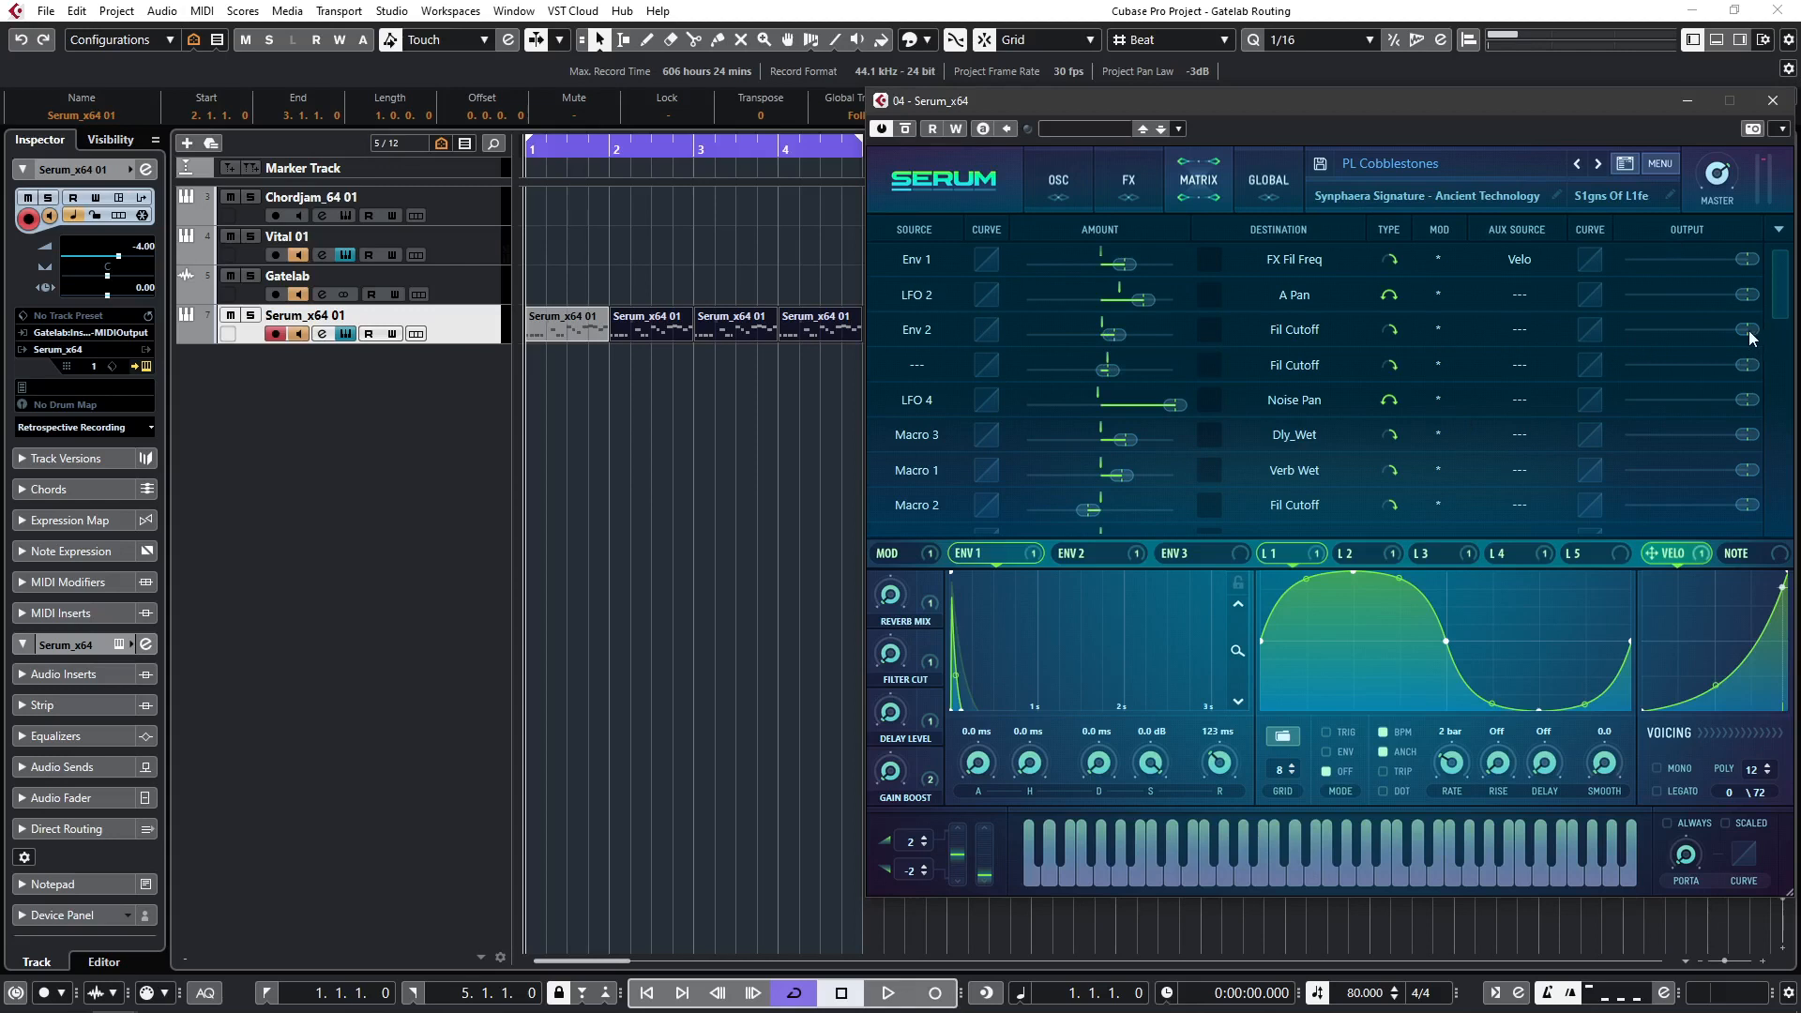
Step: Lower the output of the Env 2 to Fil Cutoff modulation to its minimum while playing the riff
{"action": "key", "text": "space"}
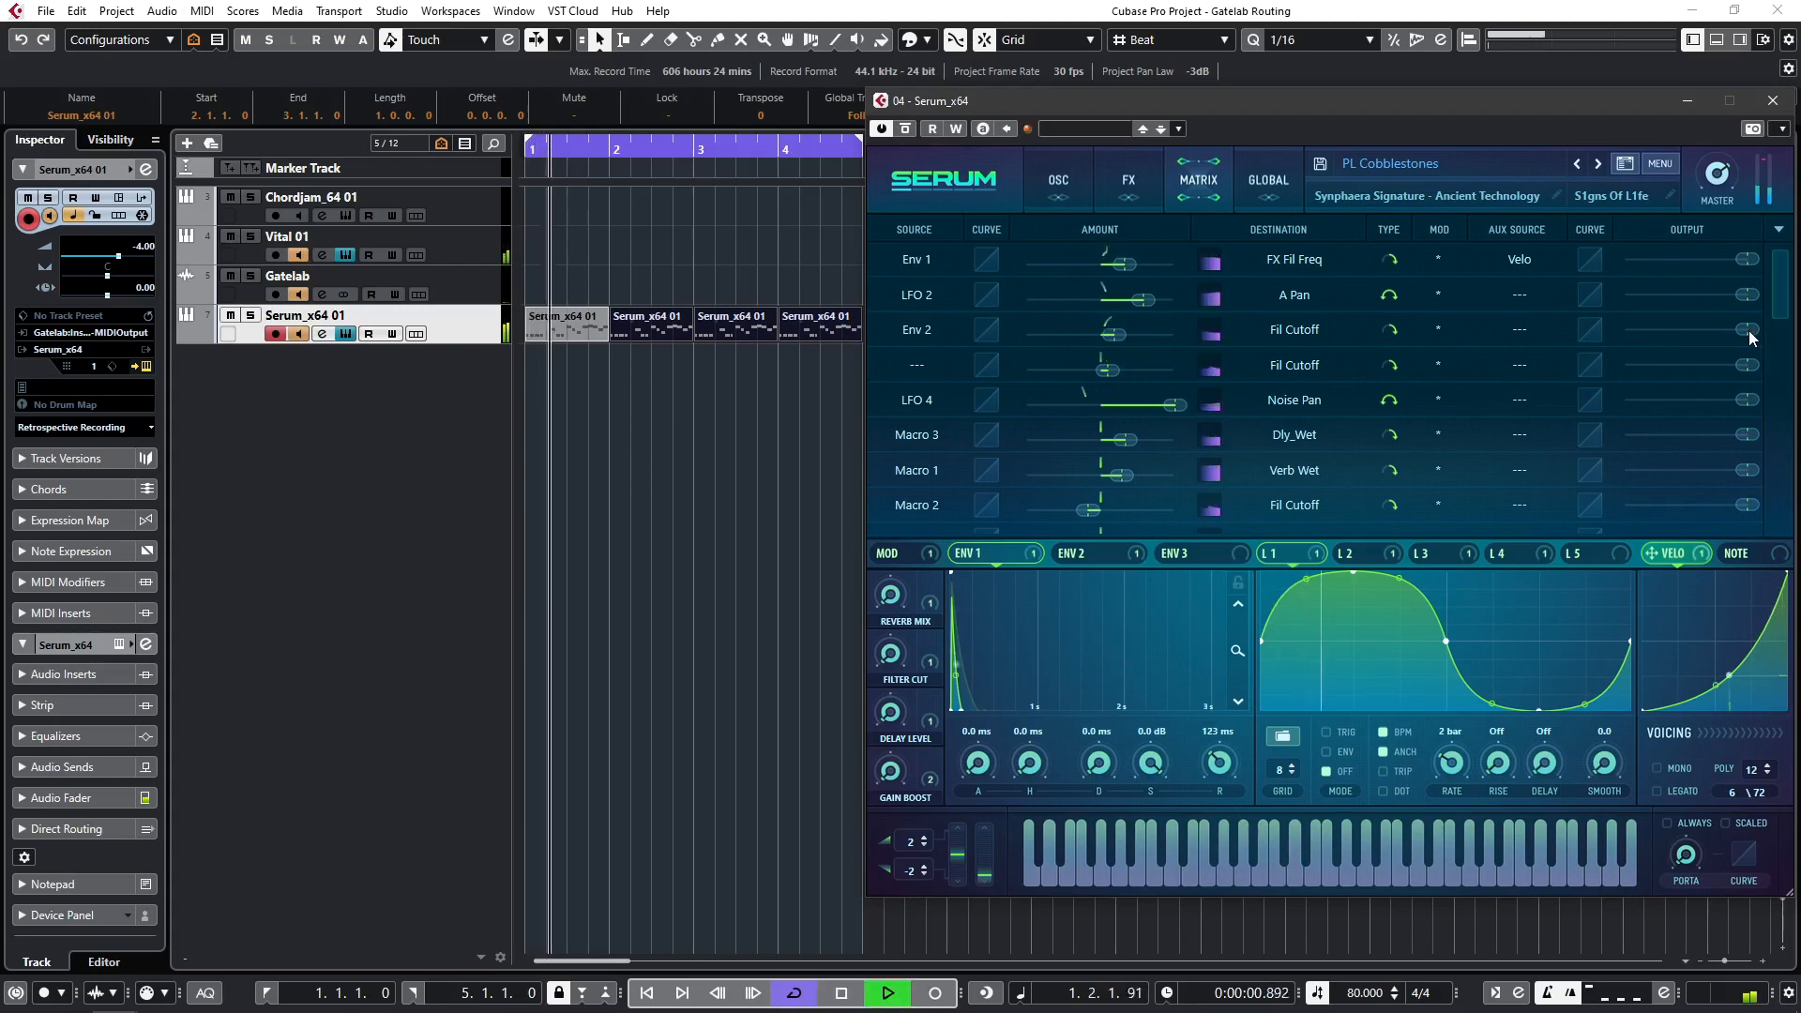
{"action": "left_click_drag", "start_coordinate": [1750, 336], "coordinate": [1506, 336]}
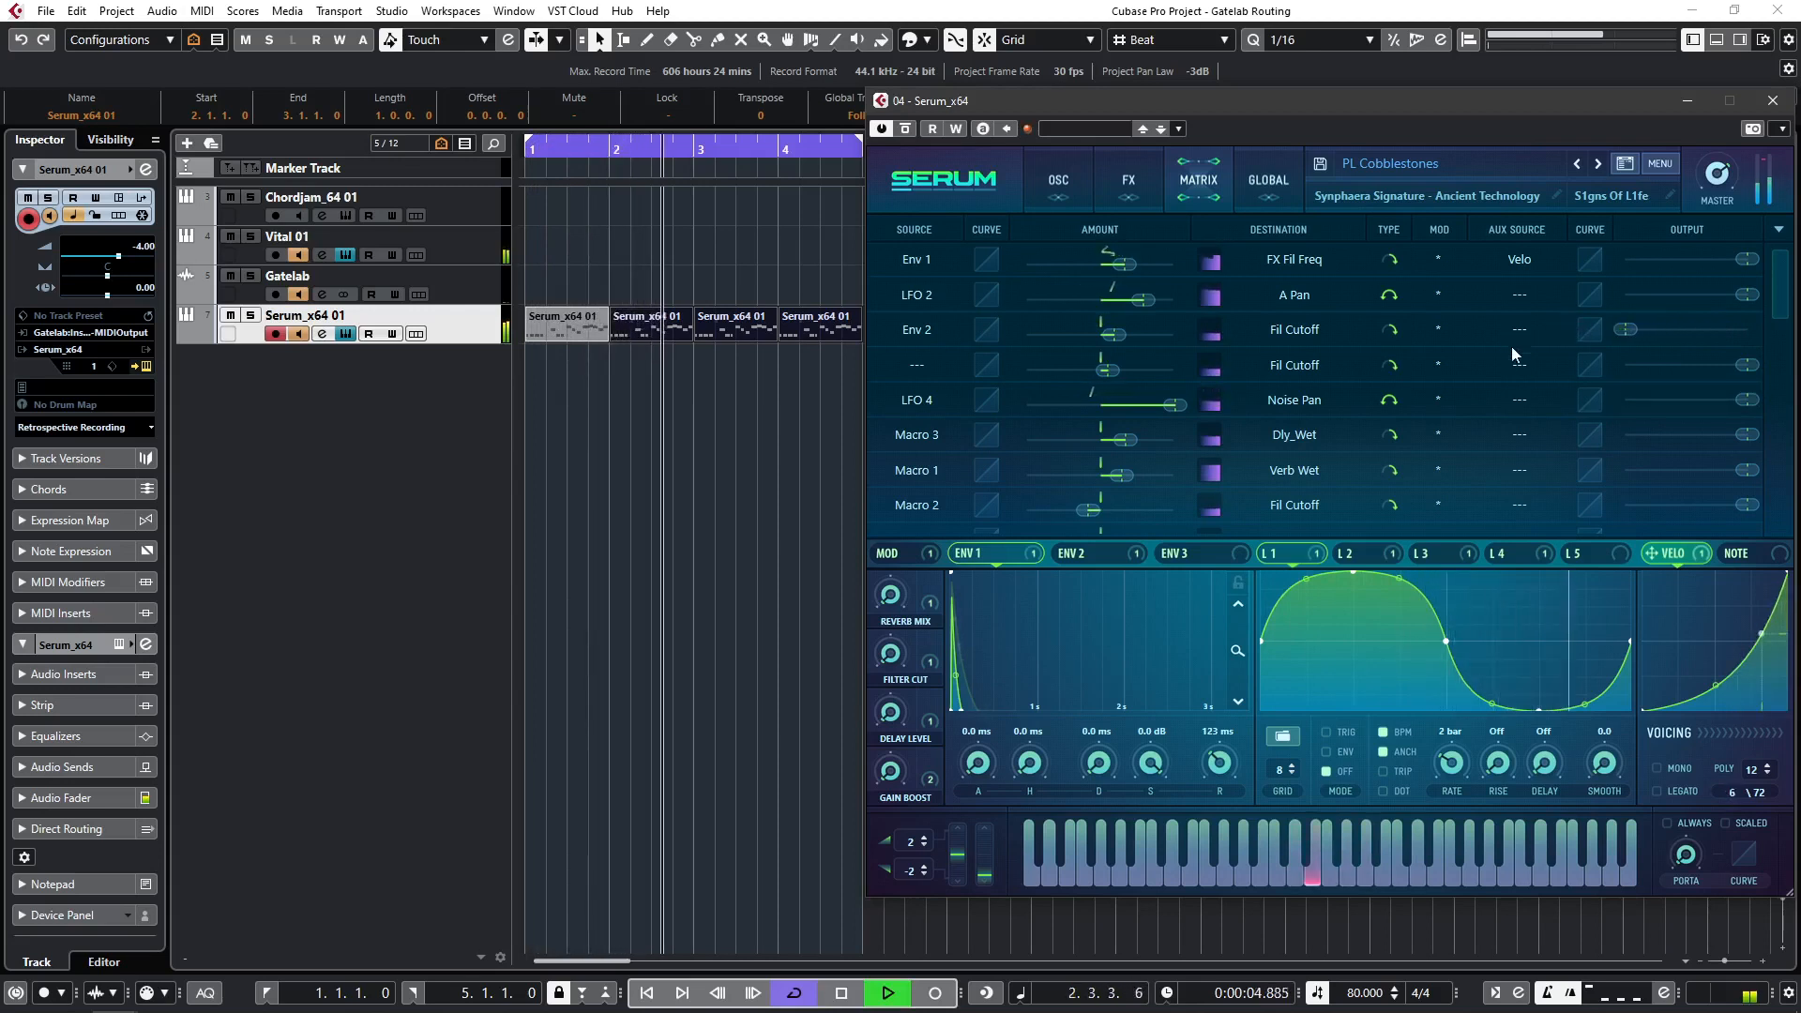
{"action": "key", "text": "space"}
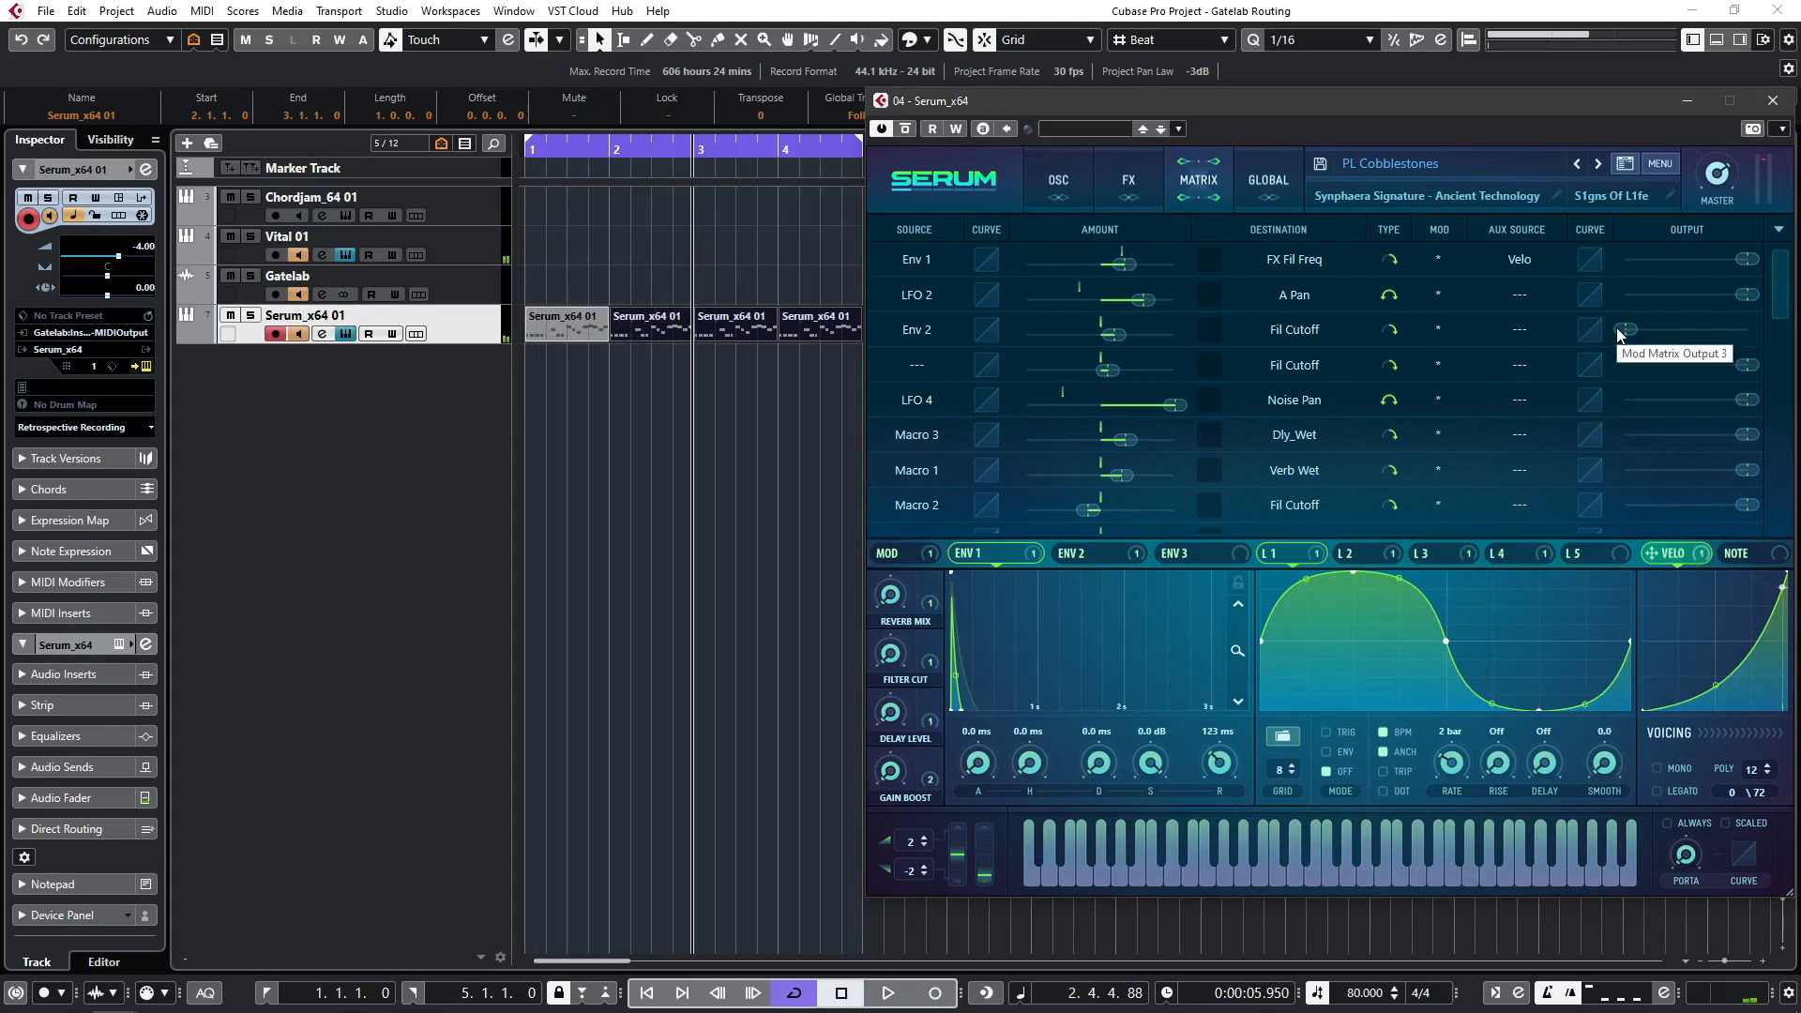
Step: Open the Gatelab track's plug-in window alongside Serum and show its MIDI output settings
{"action": "left_click", "coordinate": [376, 286]}
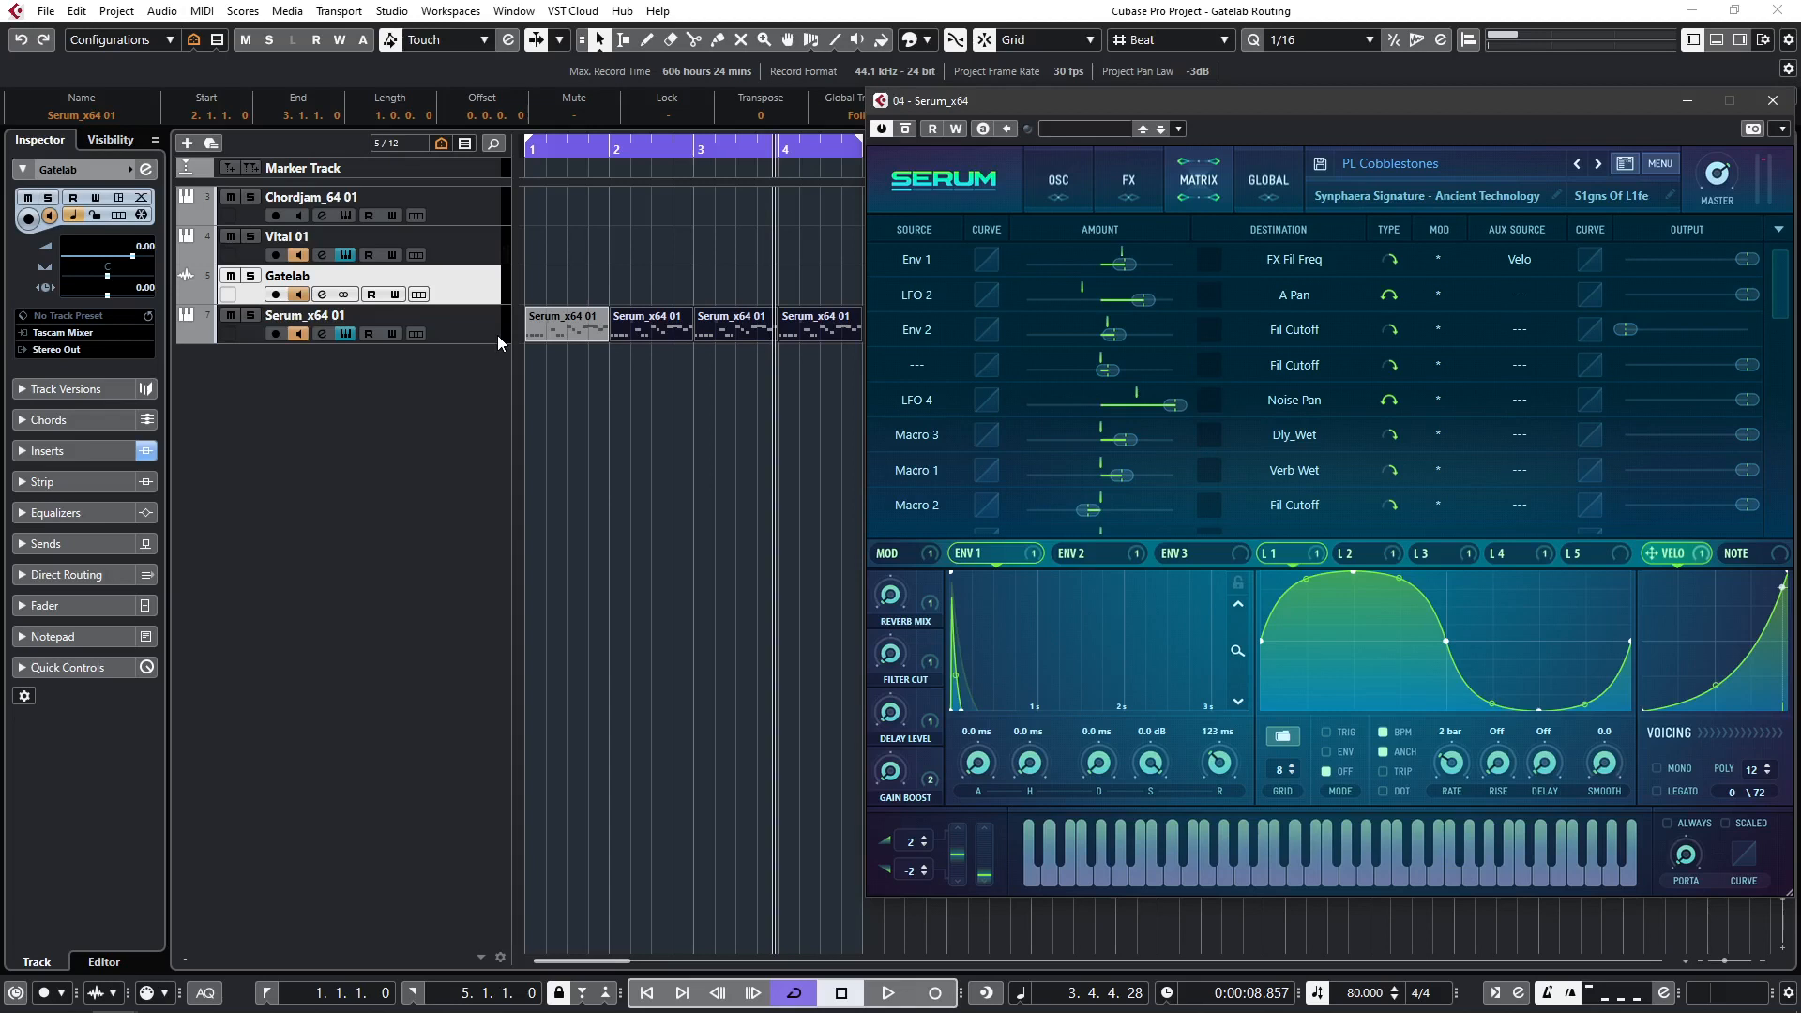
{"action": "left_click", "coordinate": [502, 11]}
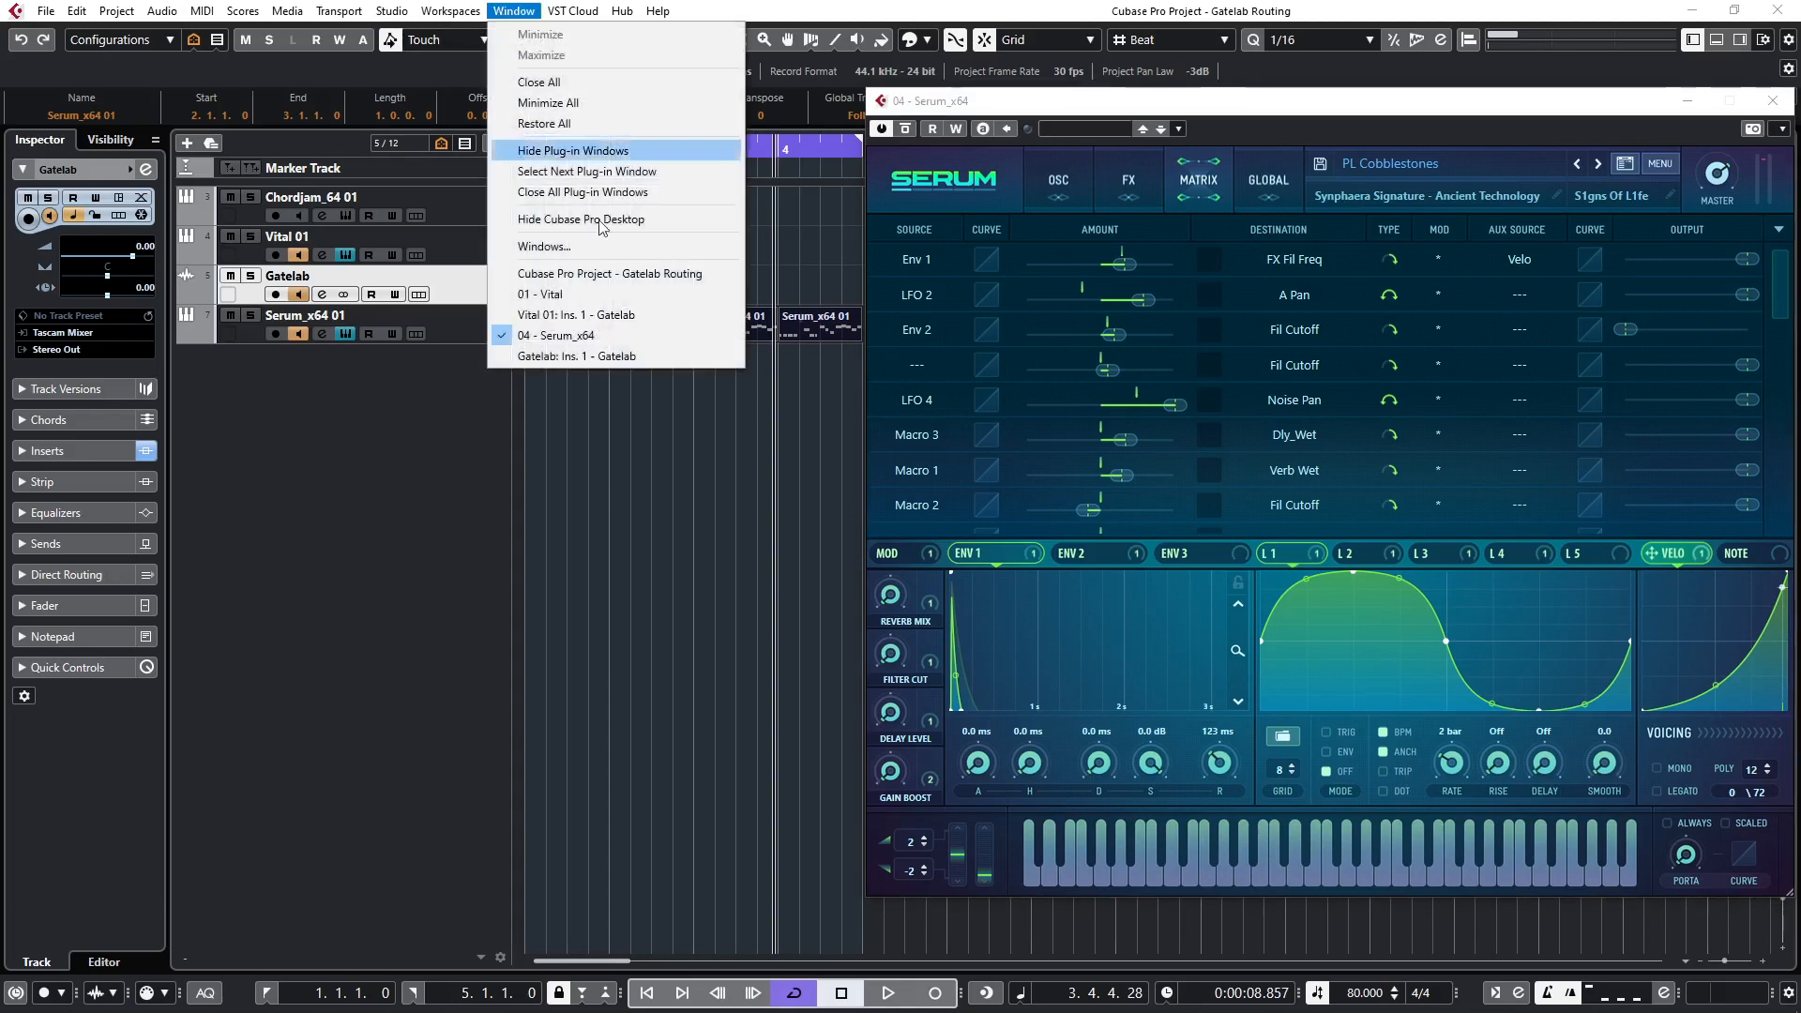
{"action": "left_click", "coordinate": [538, 356]}
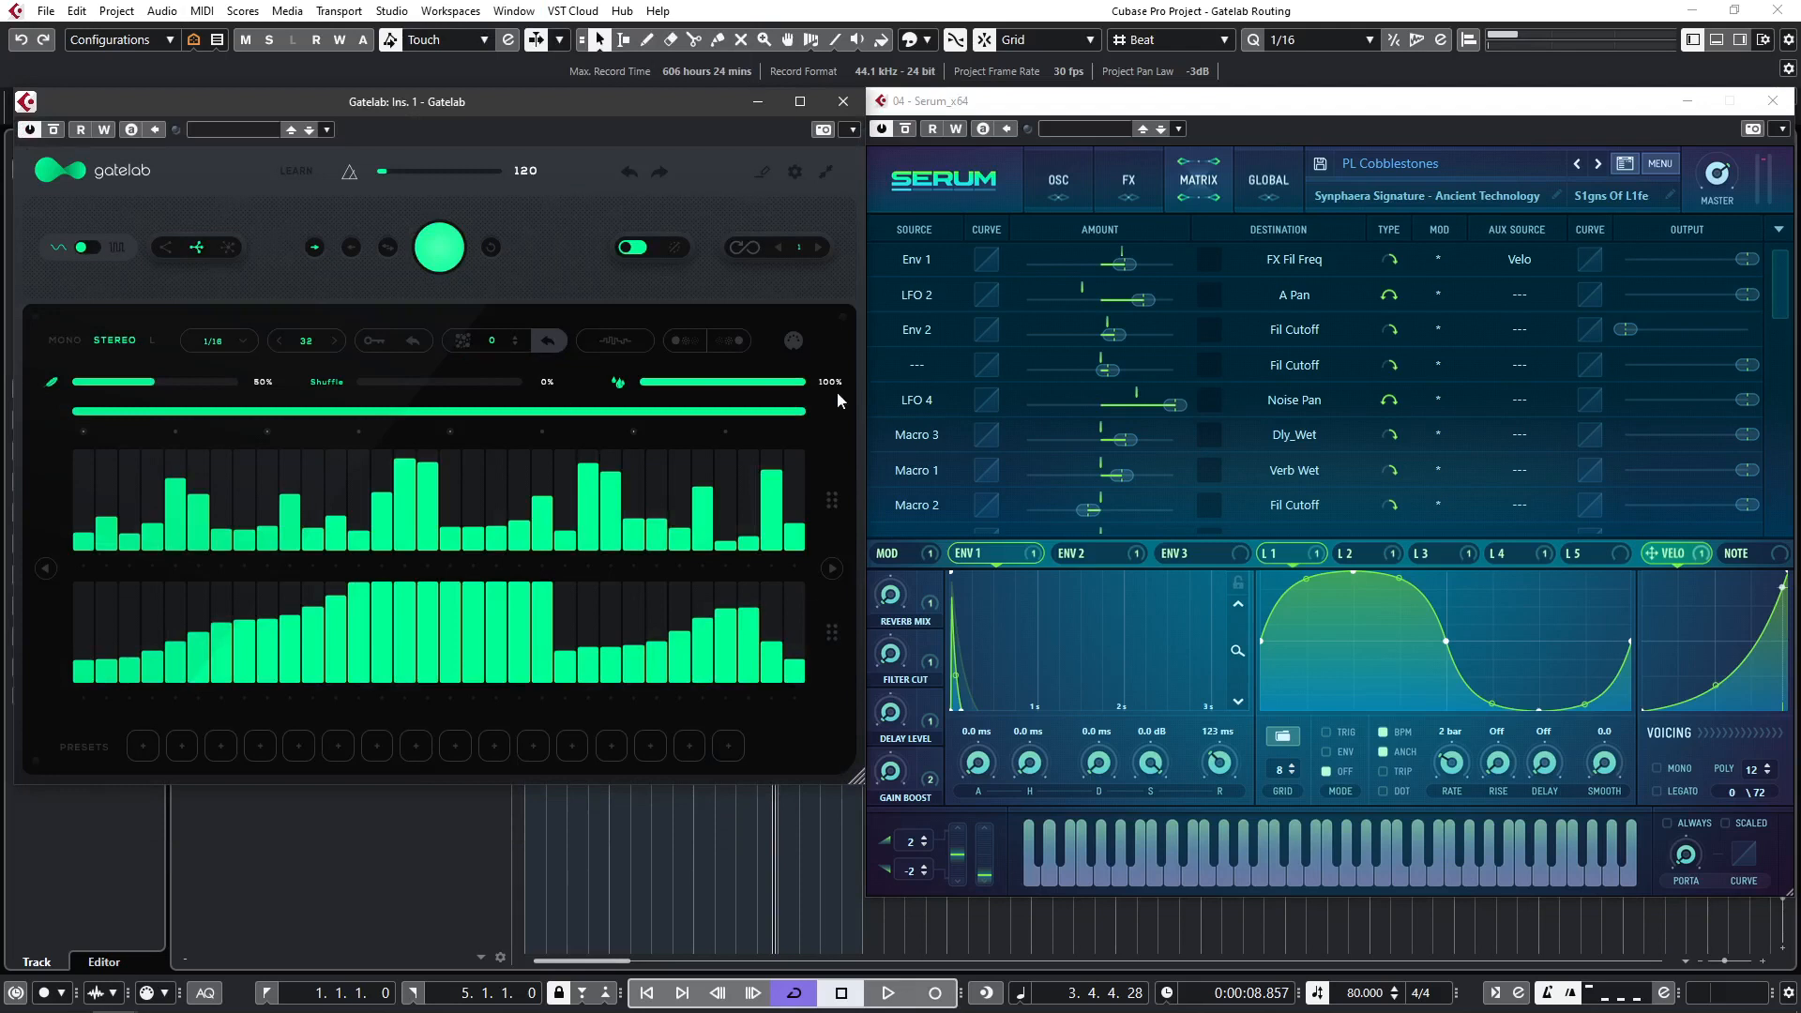
{"action": "left_click", "coordinate": [795, 341]}
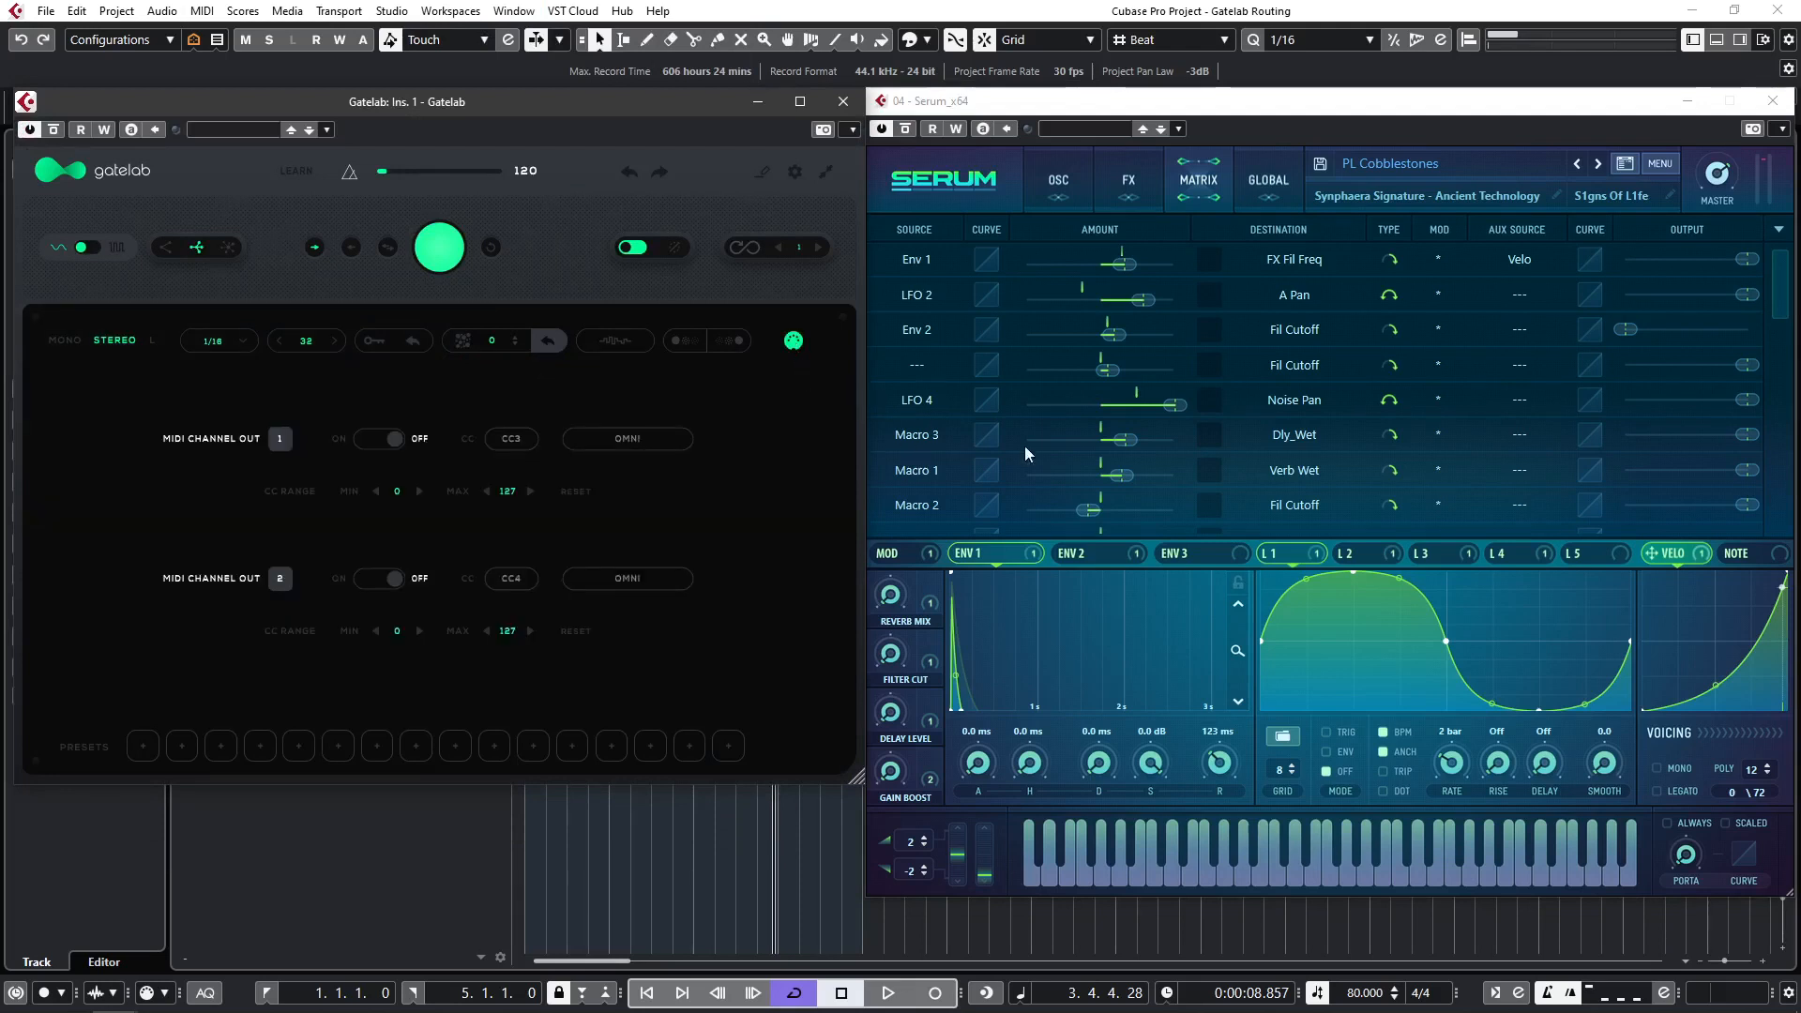
Step: Assign the Env 2 modulation's output in Serum by MIDI Learn to Gatelab's MIDI channel out 1 on CC3, turning that output on
{"action": "right_click", "coordinate": [1633, 331]}
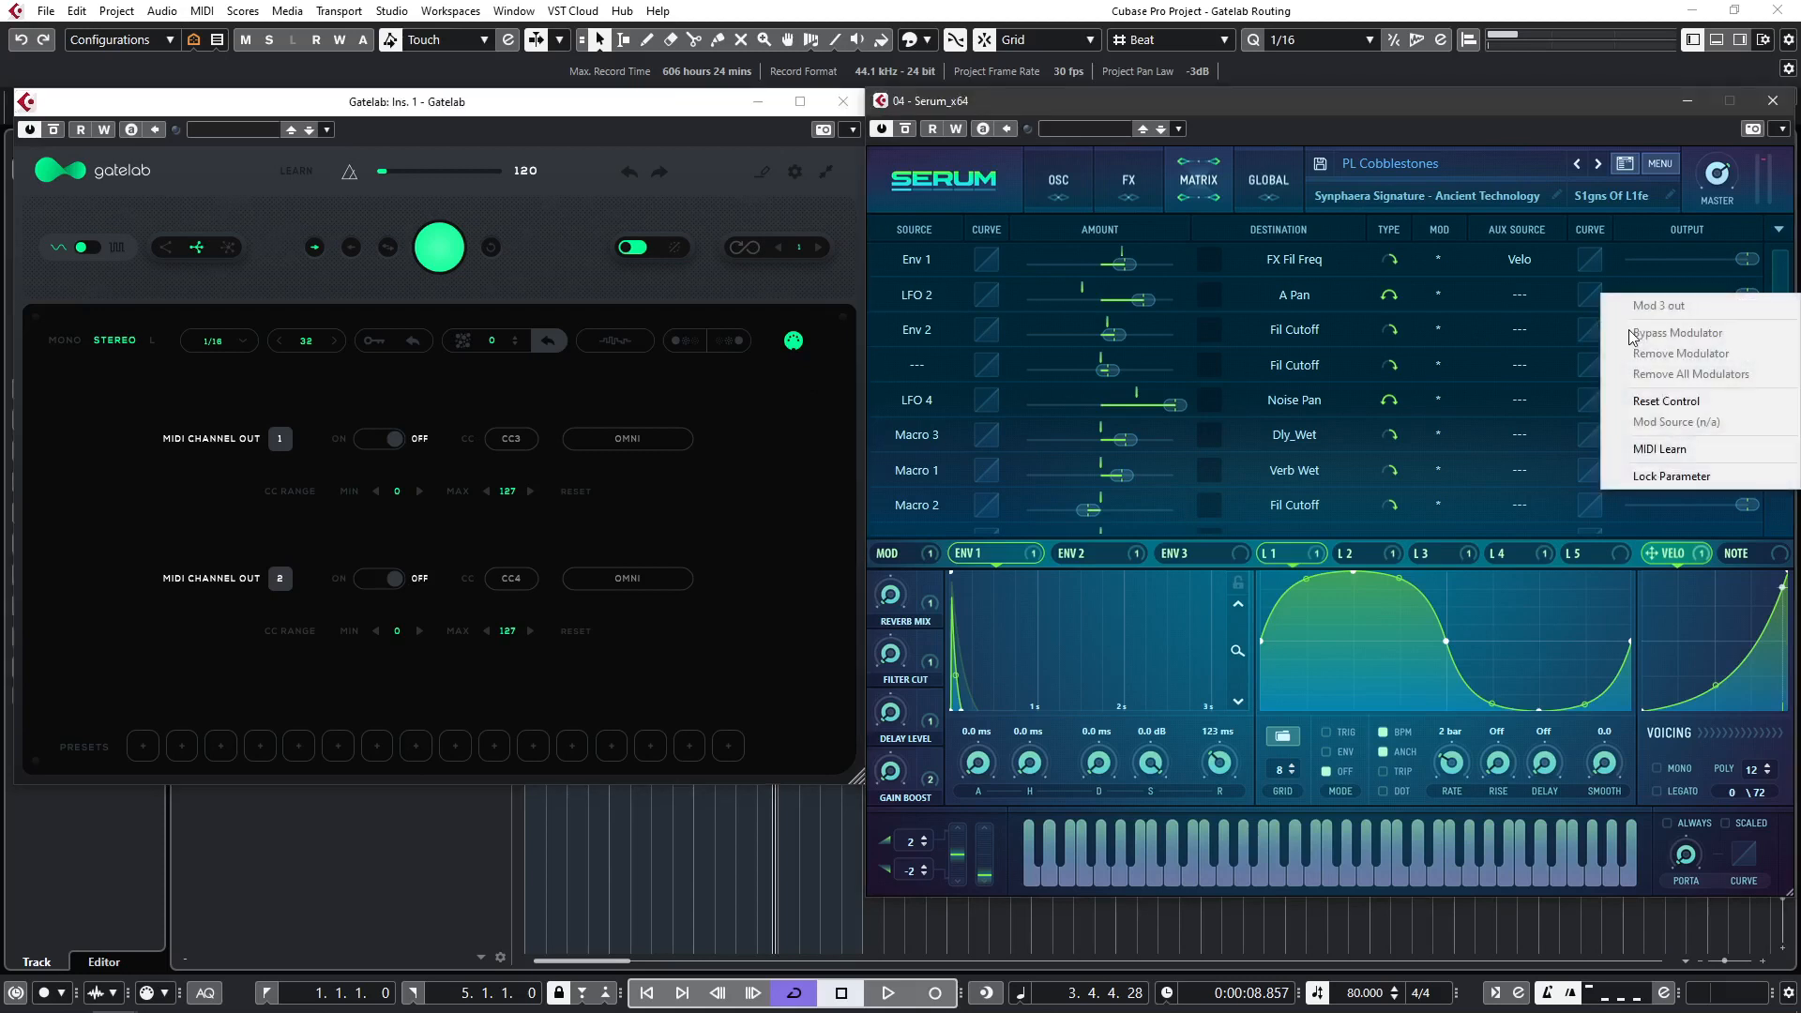
{"action": "left_click", "coordinate": [1694, 455]}
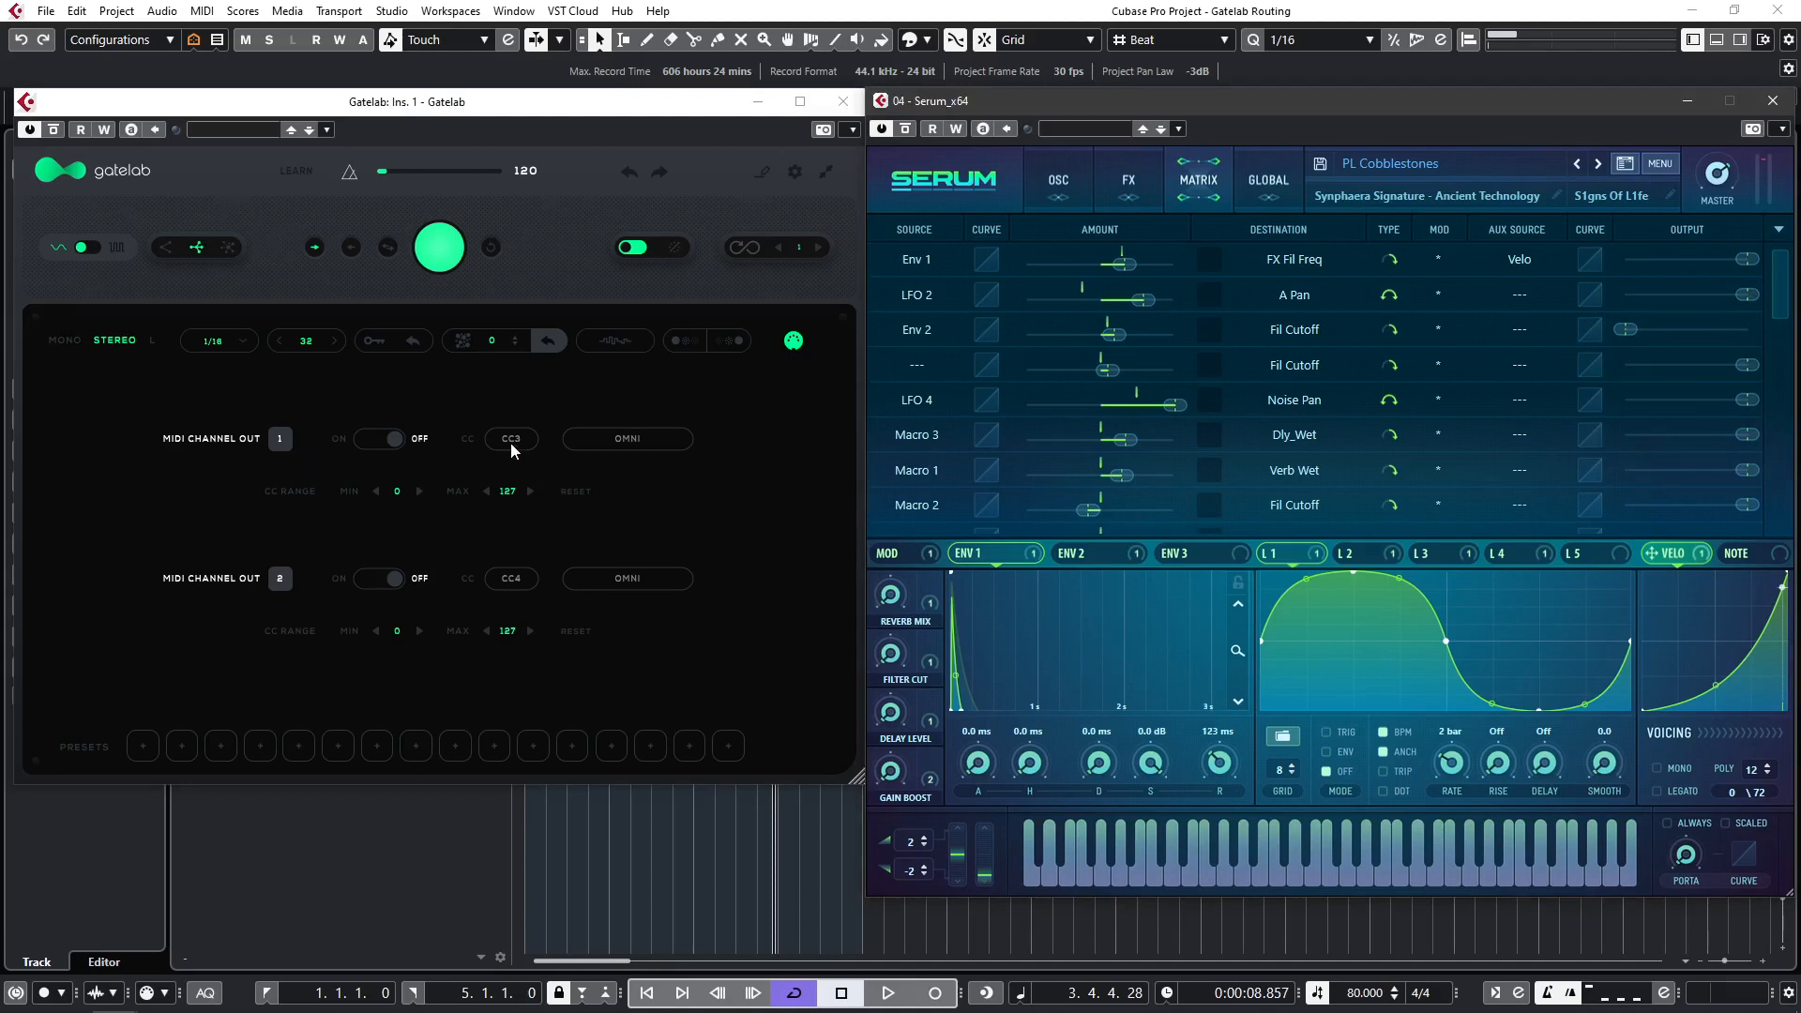
{"action": "left_click", "coordinate": [363, 437]}
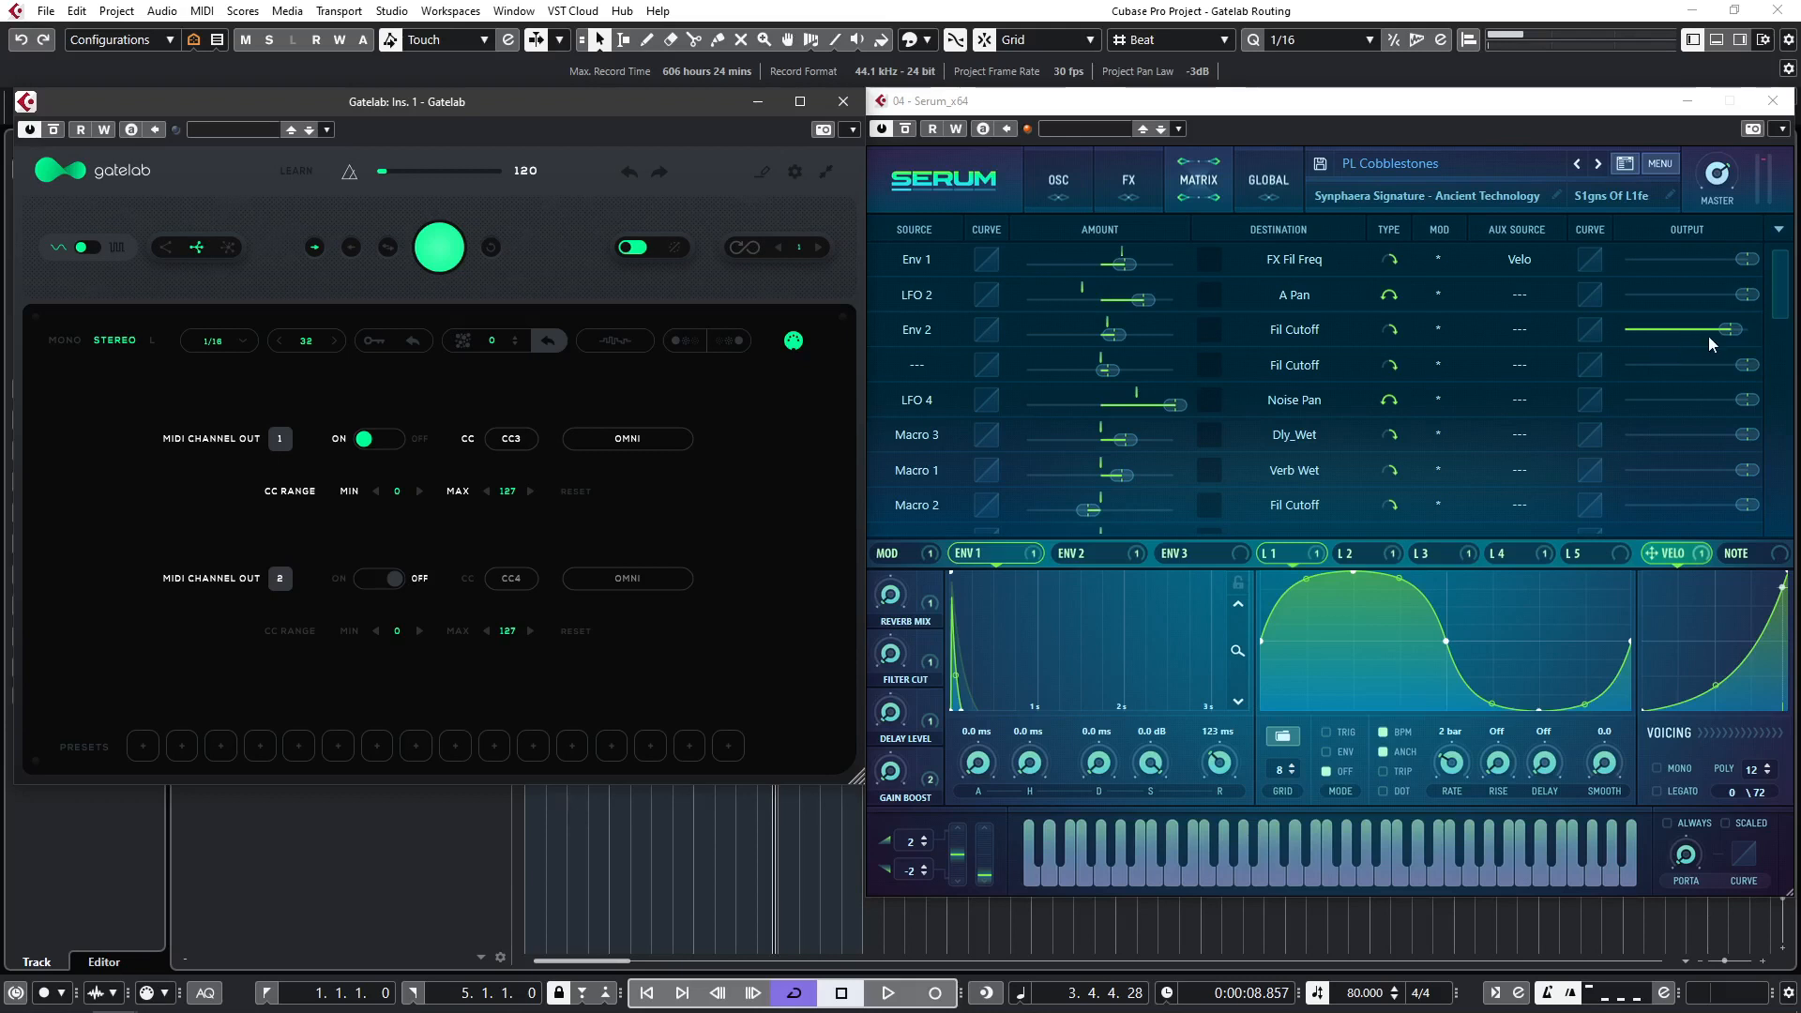
Step: Play the riff from the project start and examine Gatelab's step pattern modulating the Env 2 output in Serum's matrix
{"action": "key", "text": "Home"}
{"action": "key", "text": "space"}
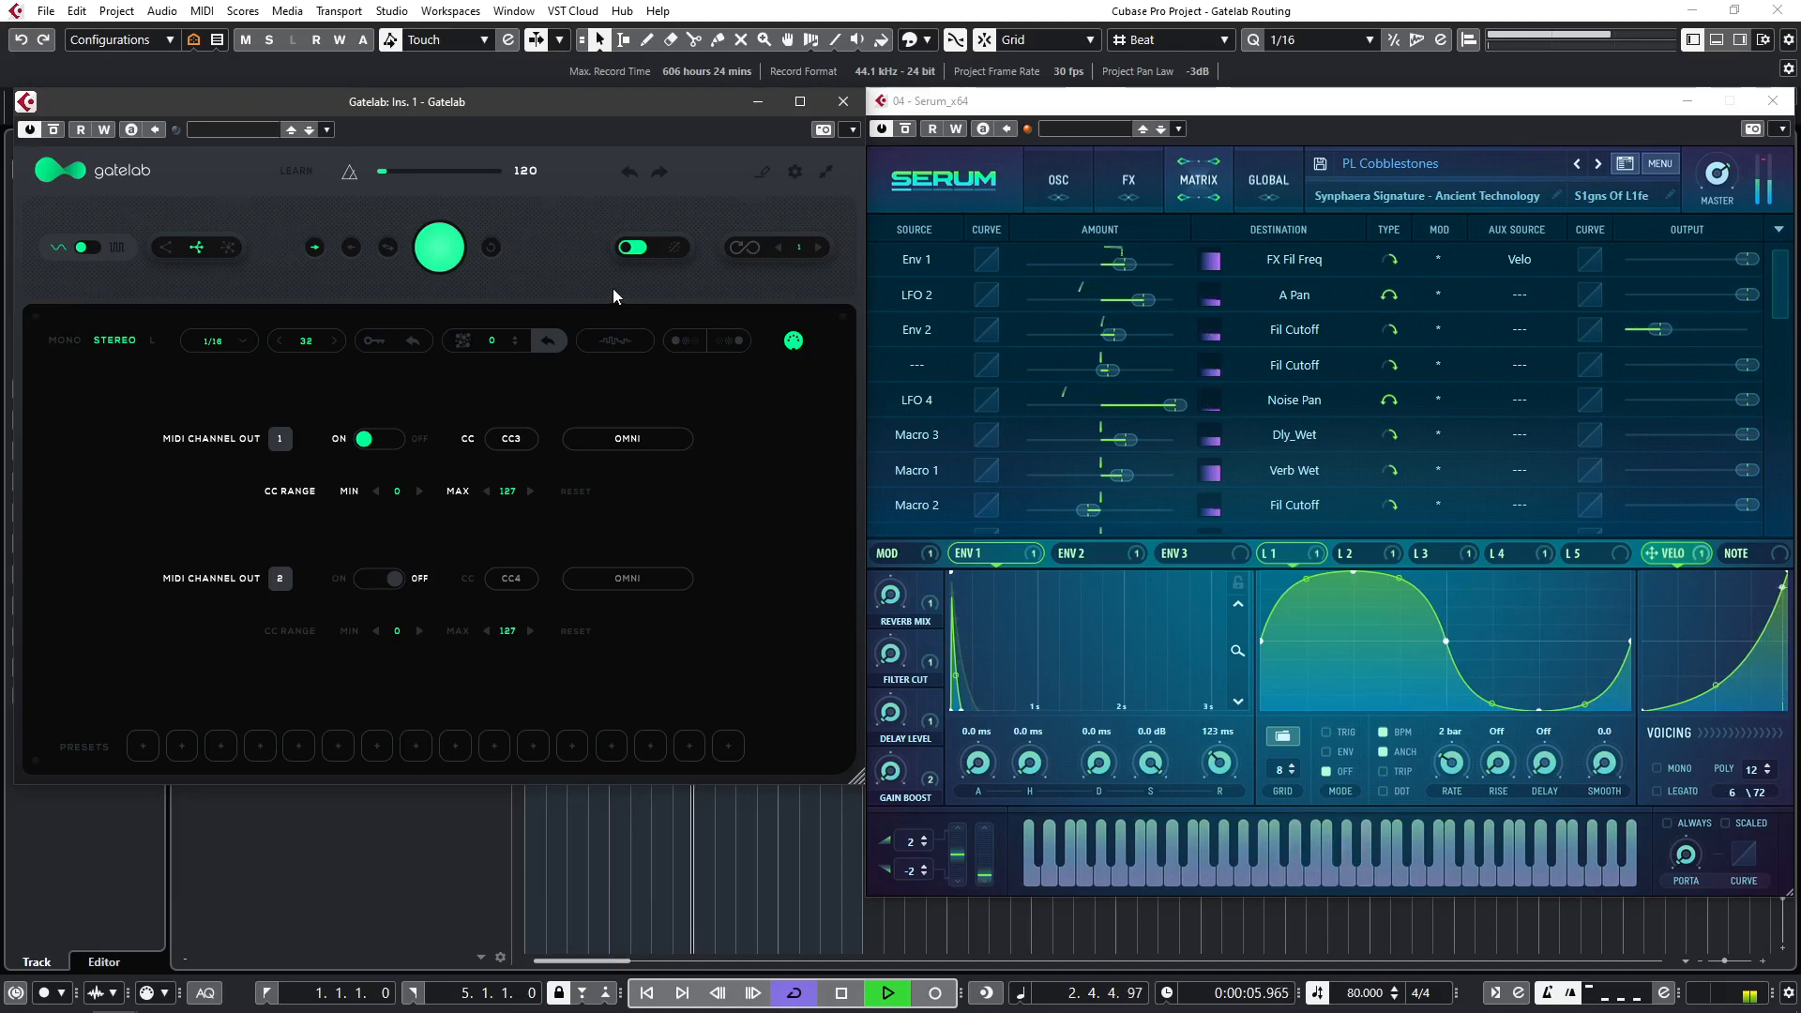
{"action": "left_click", "coordinate": [795, 341]}
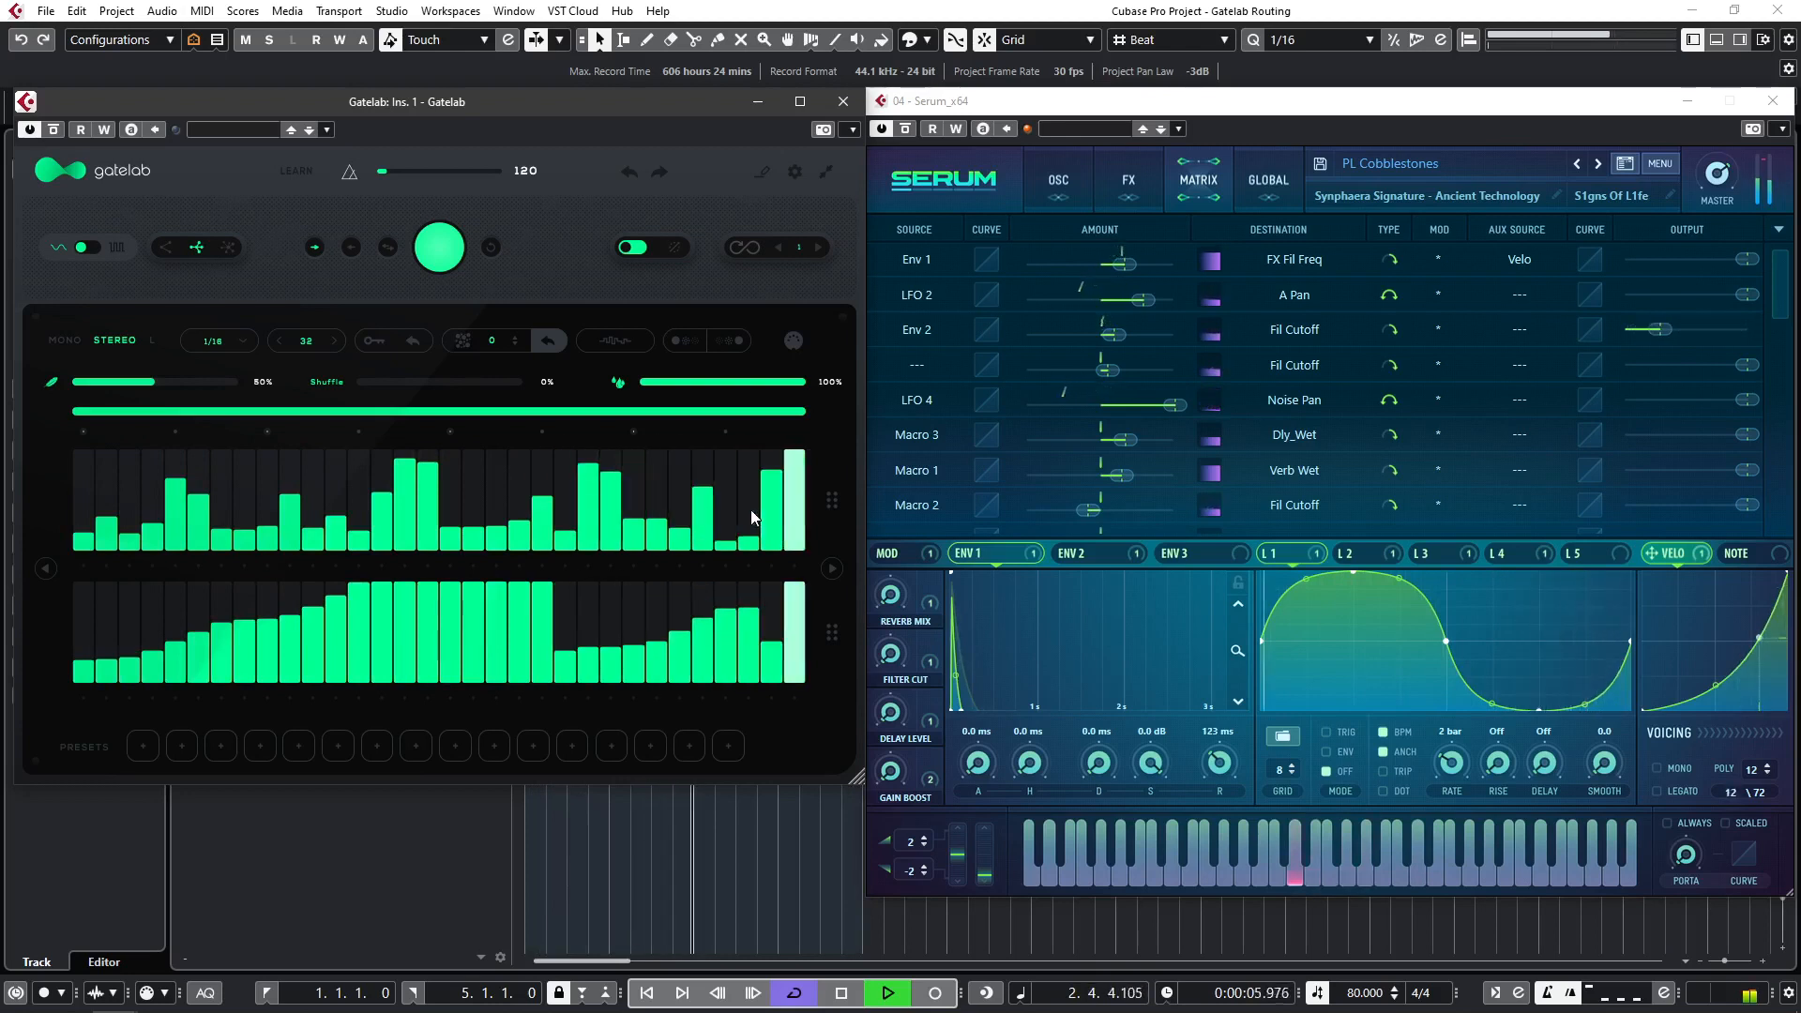
{"action": "key", "text": "space"}
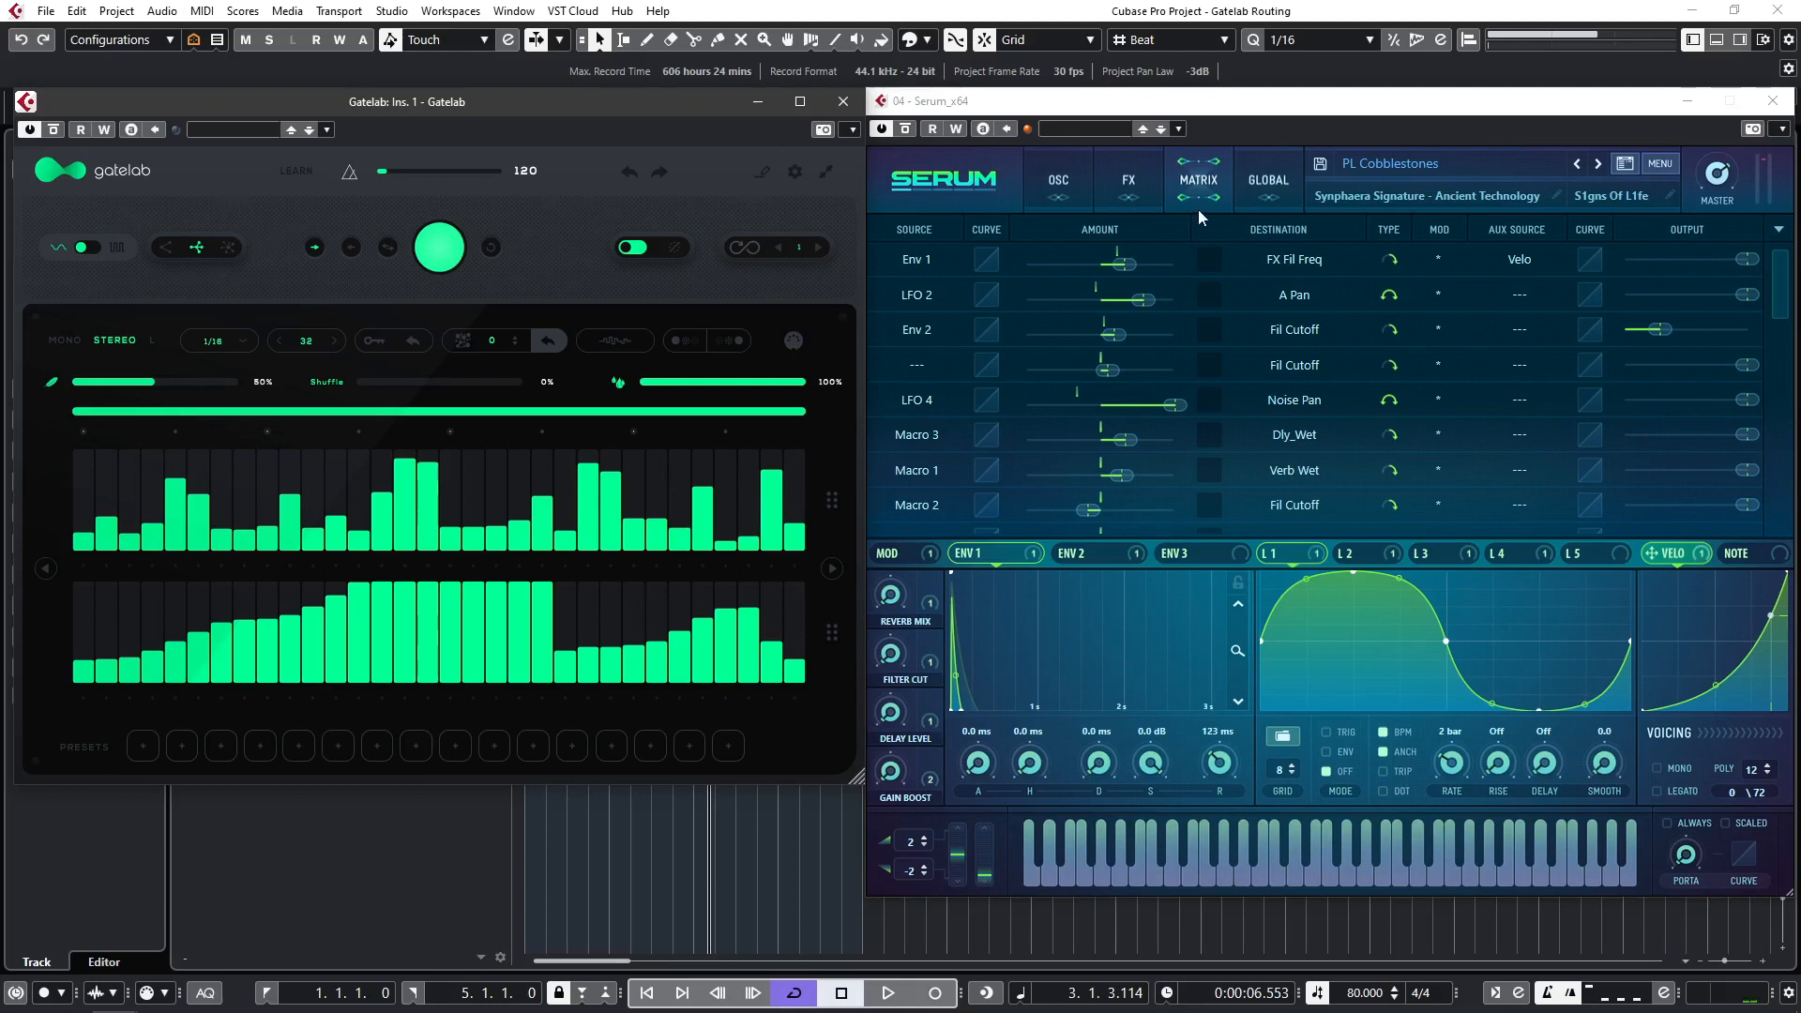
Step: Show Serum's effects page and turn off MIDI channel out 1 in Gatelab's MIDI output settings
{"action": "left_click", "coordinate": [1125, 187]}
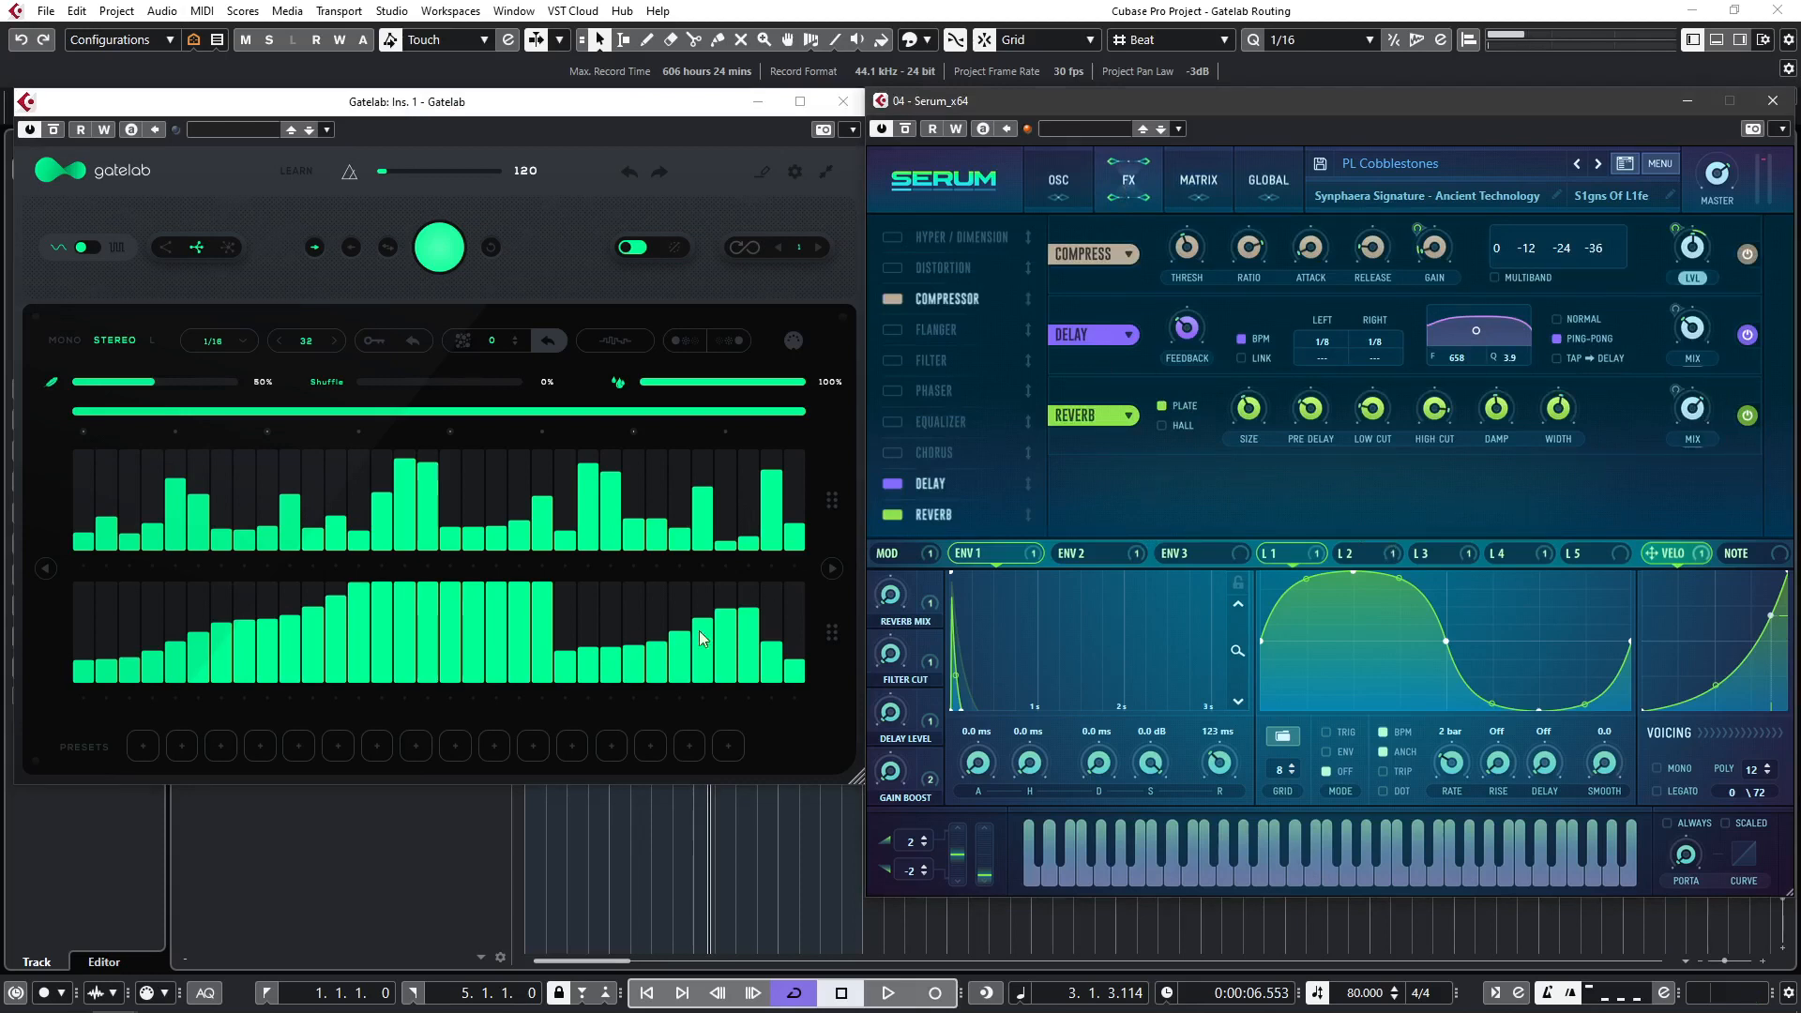
{"action": "left_click", "coordinate": [796, 343]}
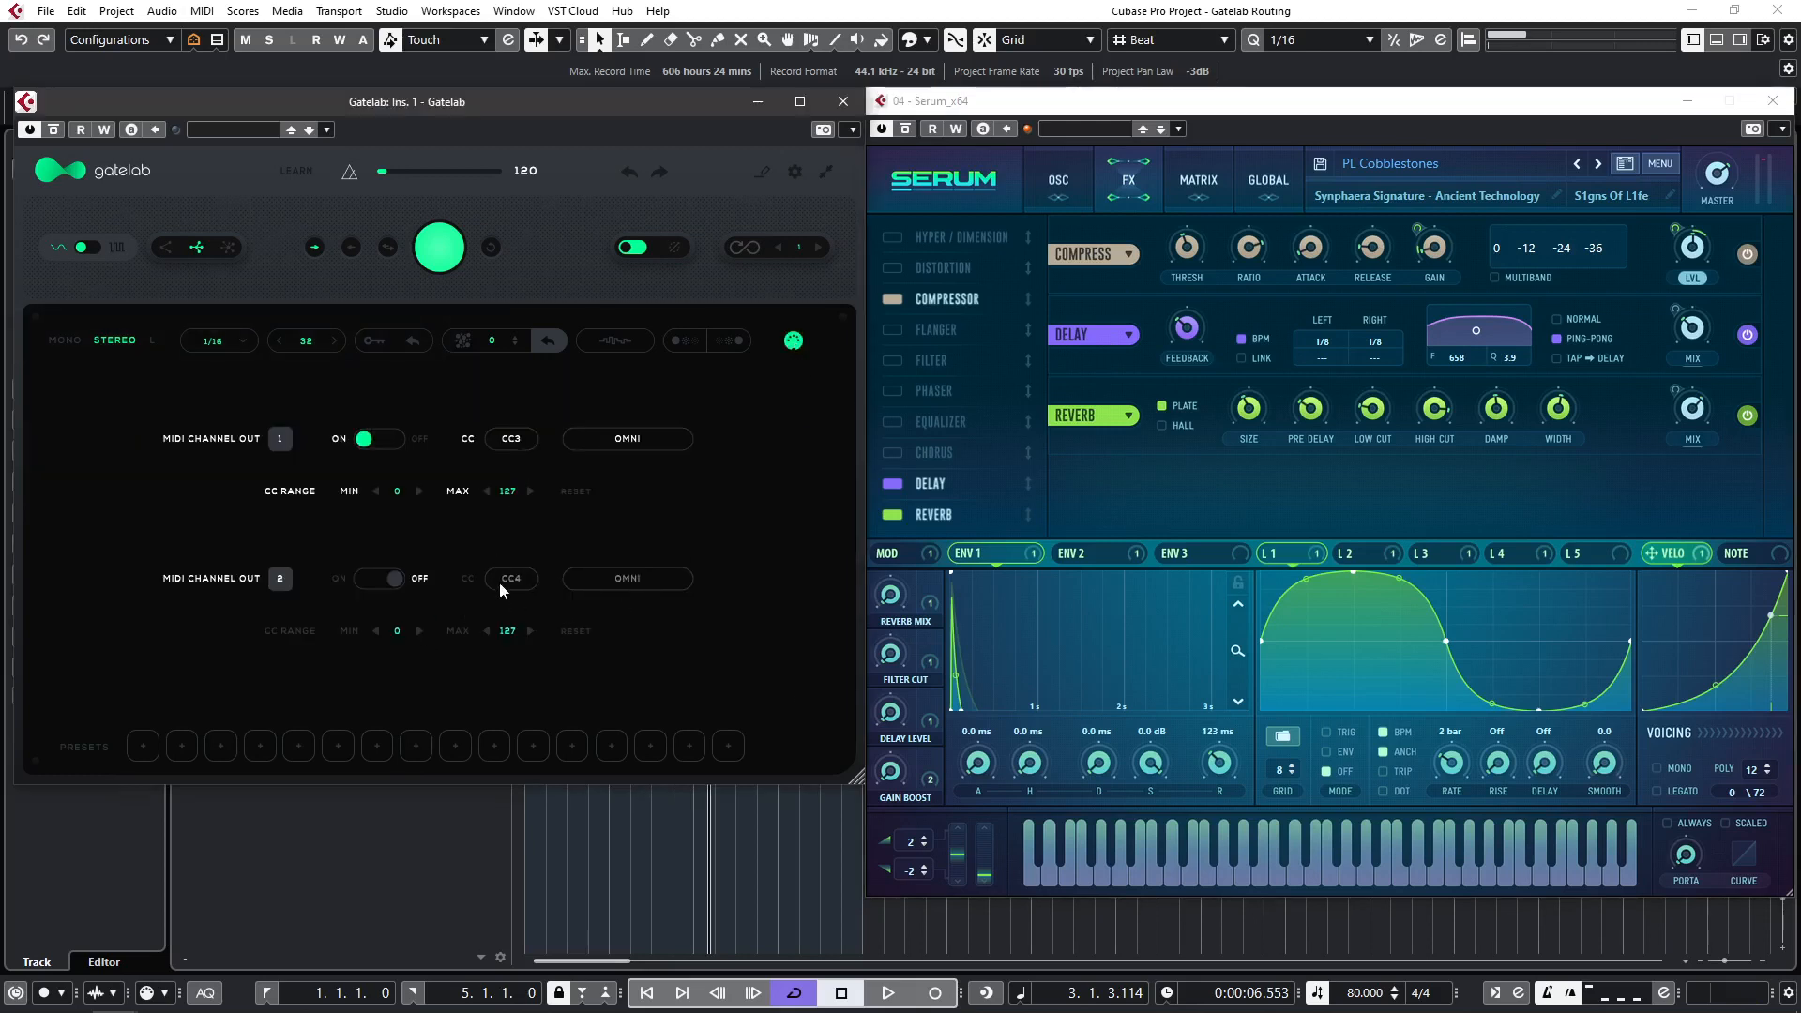
{"action": "left_click", "coordinate": [387, 438]}
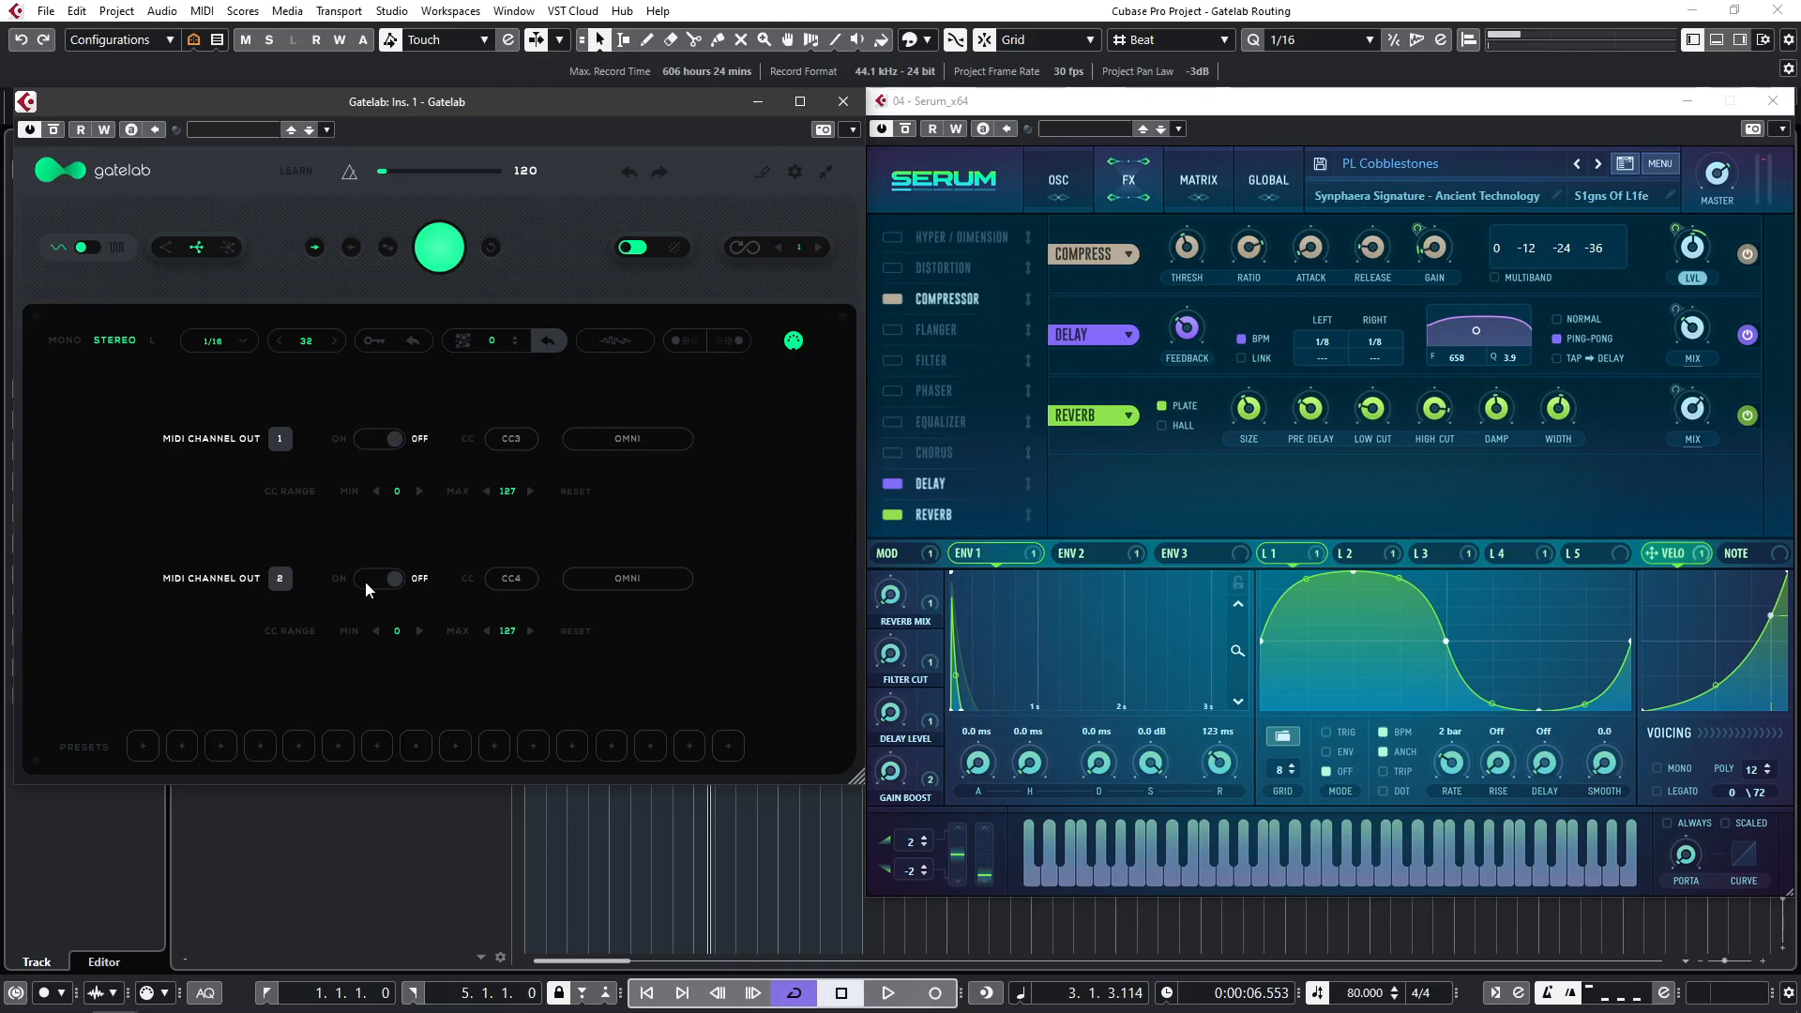
Step: Assign Serum's delay mix by MIDI Learn to Gatelab's MIDI channel out 2 on CC4 during playback, and leave both channel outputs on
{"action": "right_click", "coordinate": [1693, 328]}
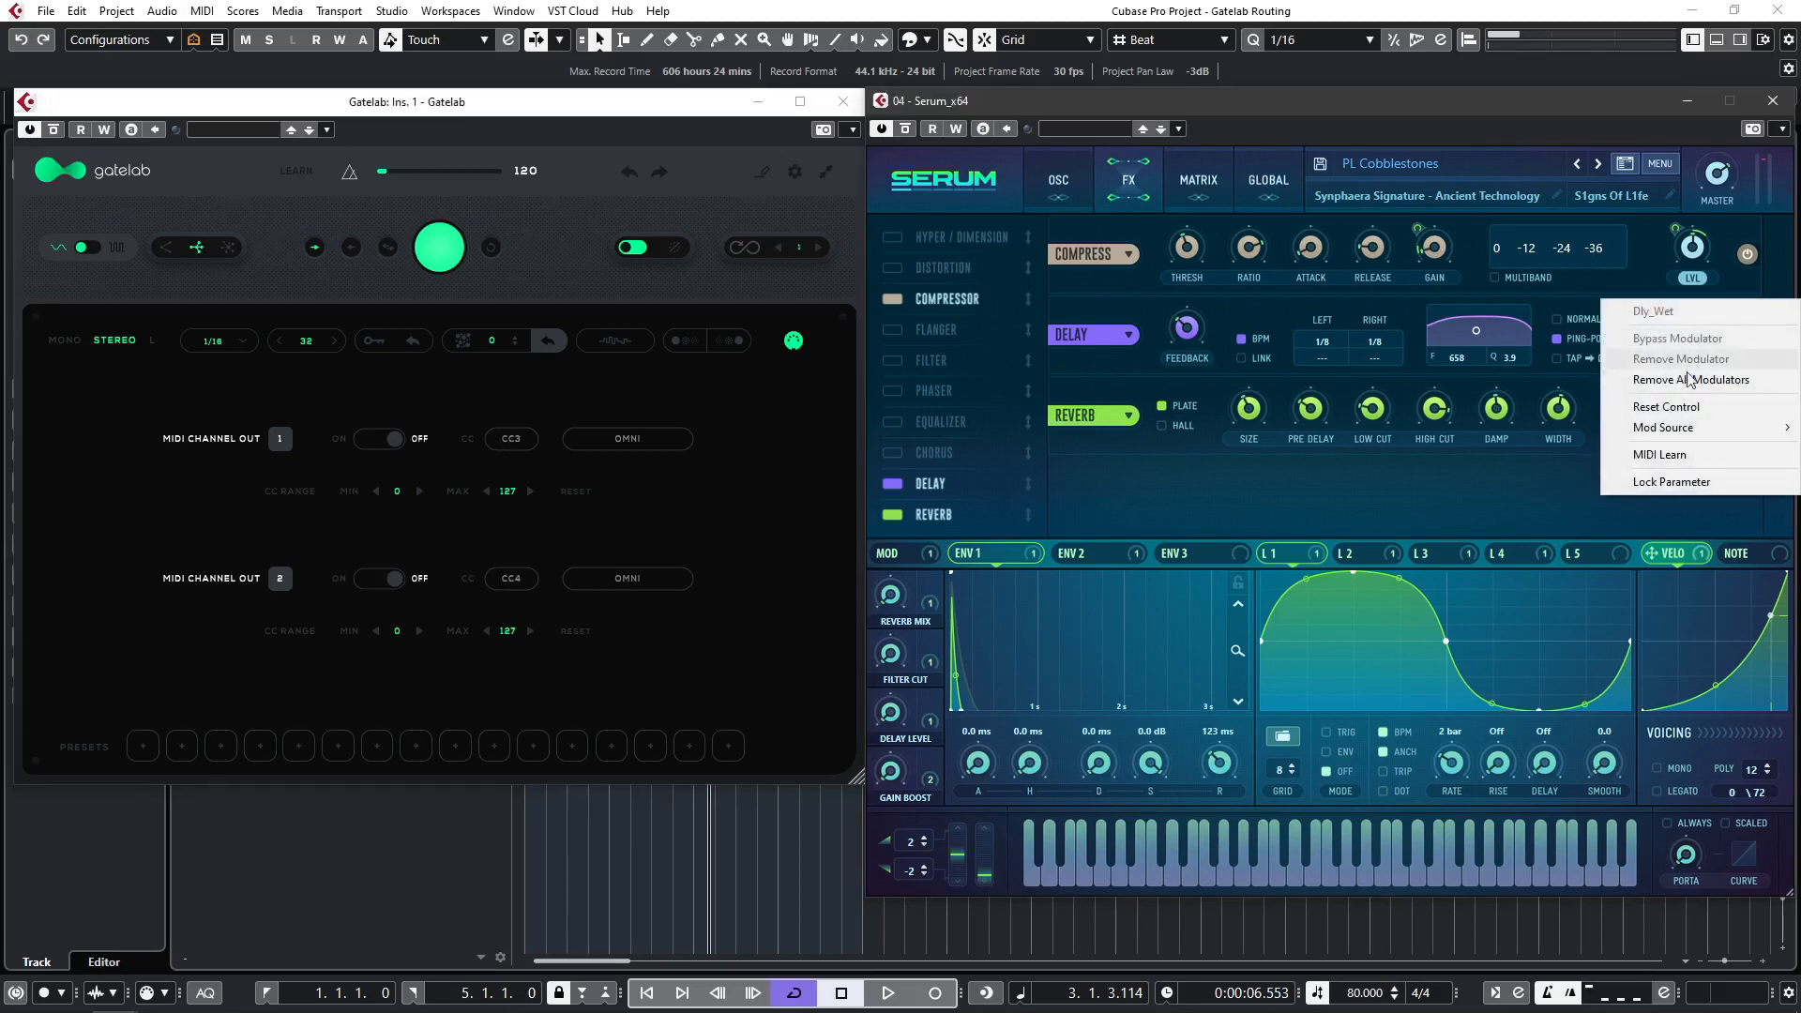
{"action": "left_click", "coordinate": [1685, 460]}
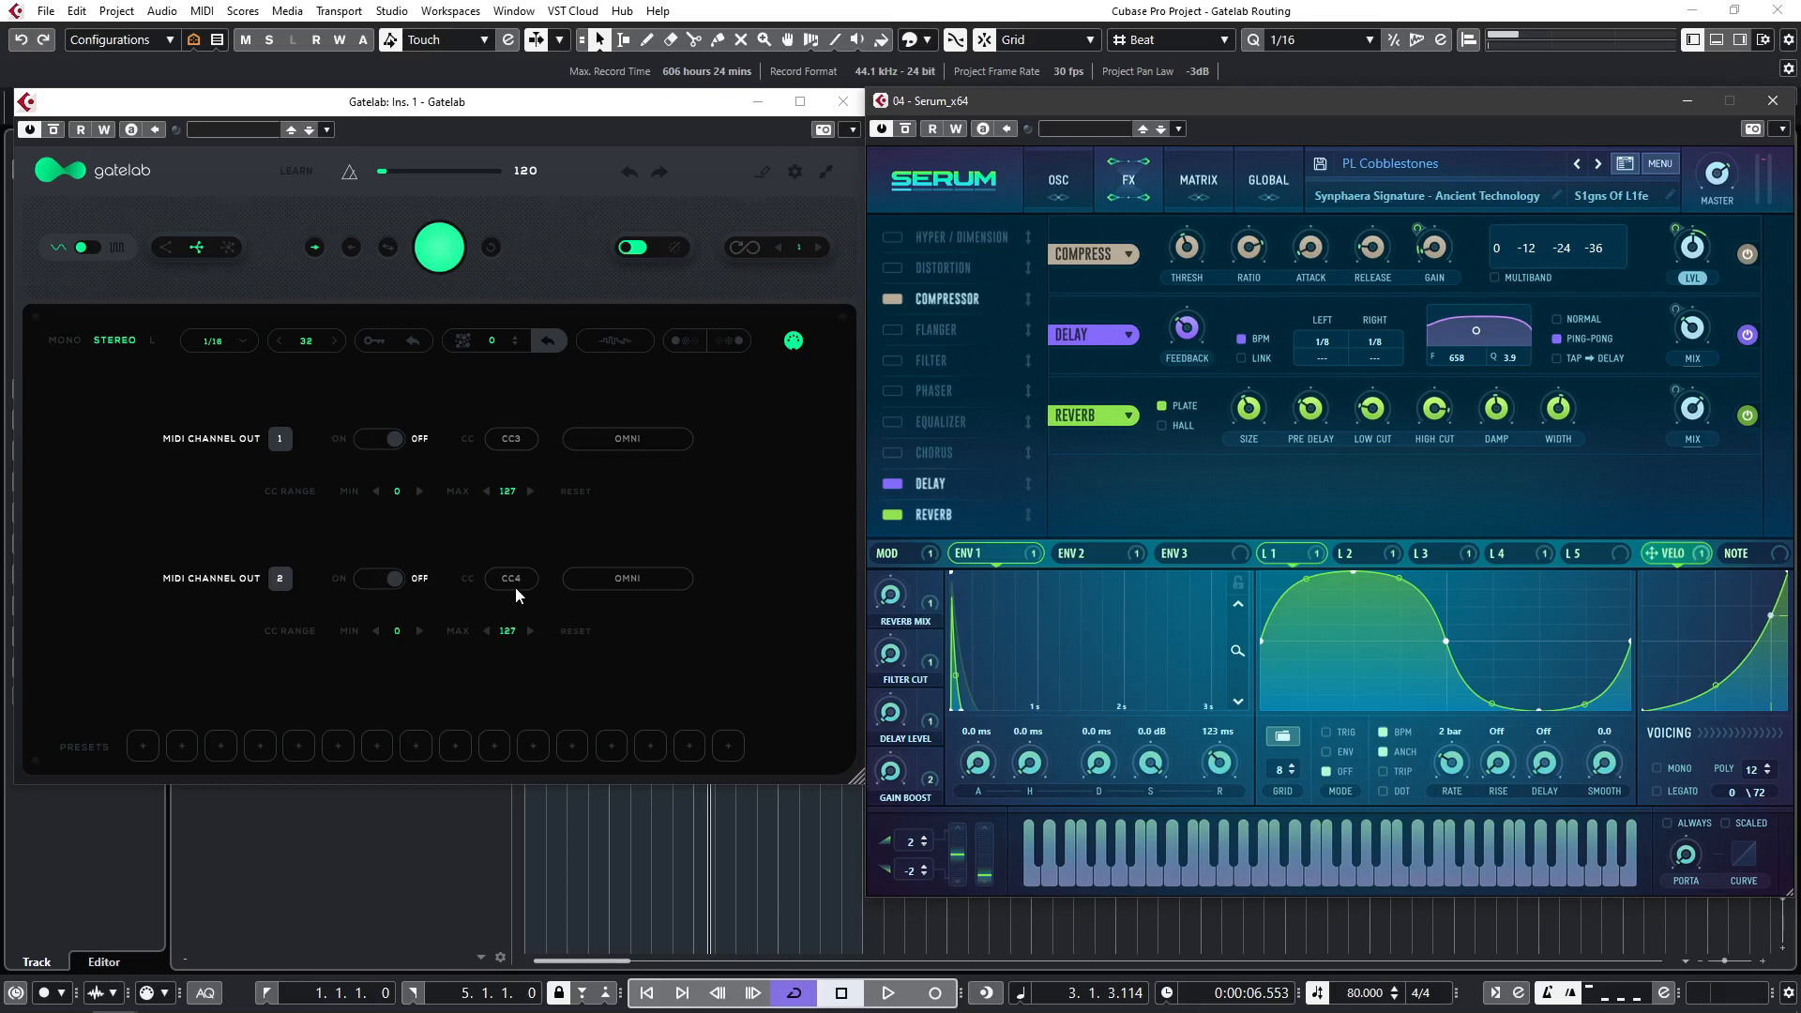
{"action": "left_click", "coordinate": [368, 581]}
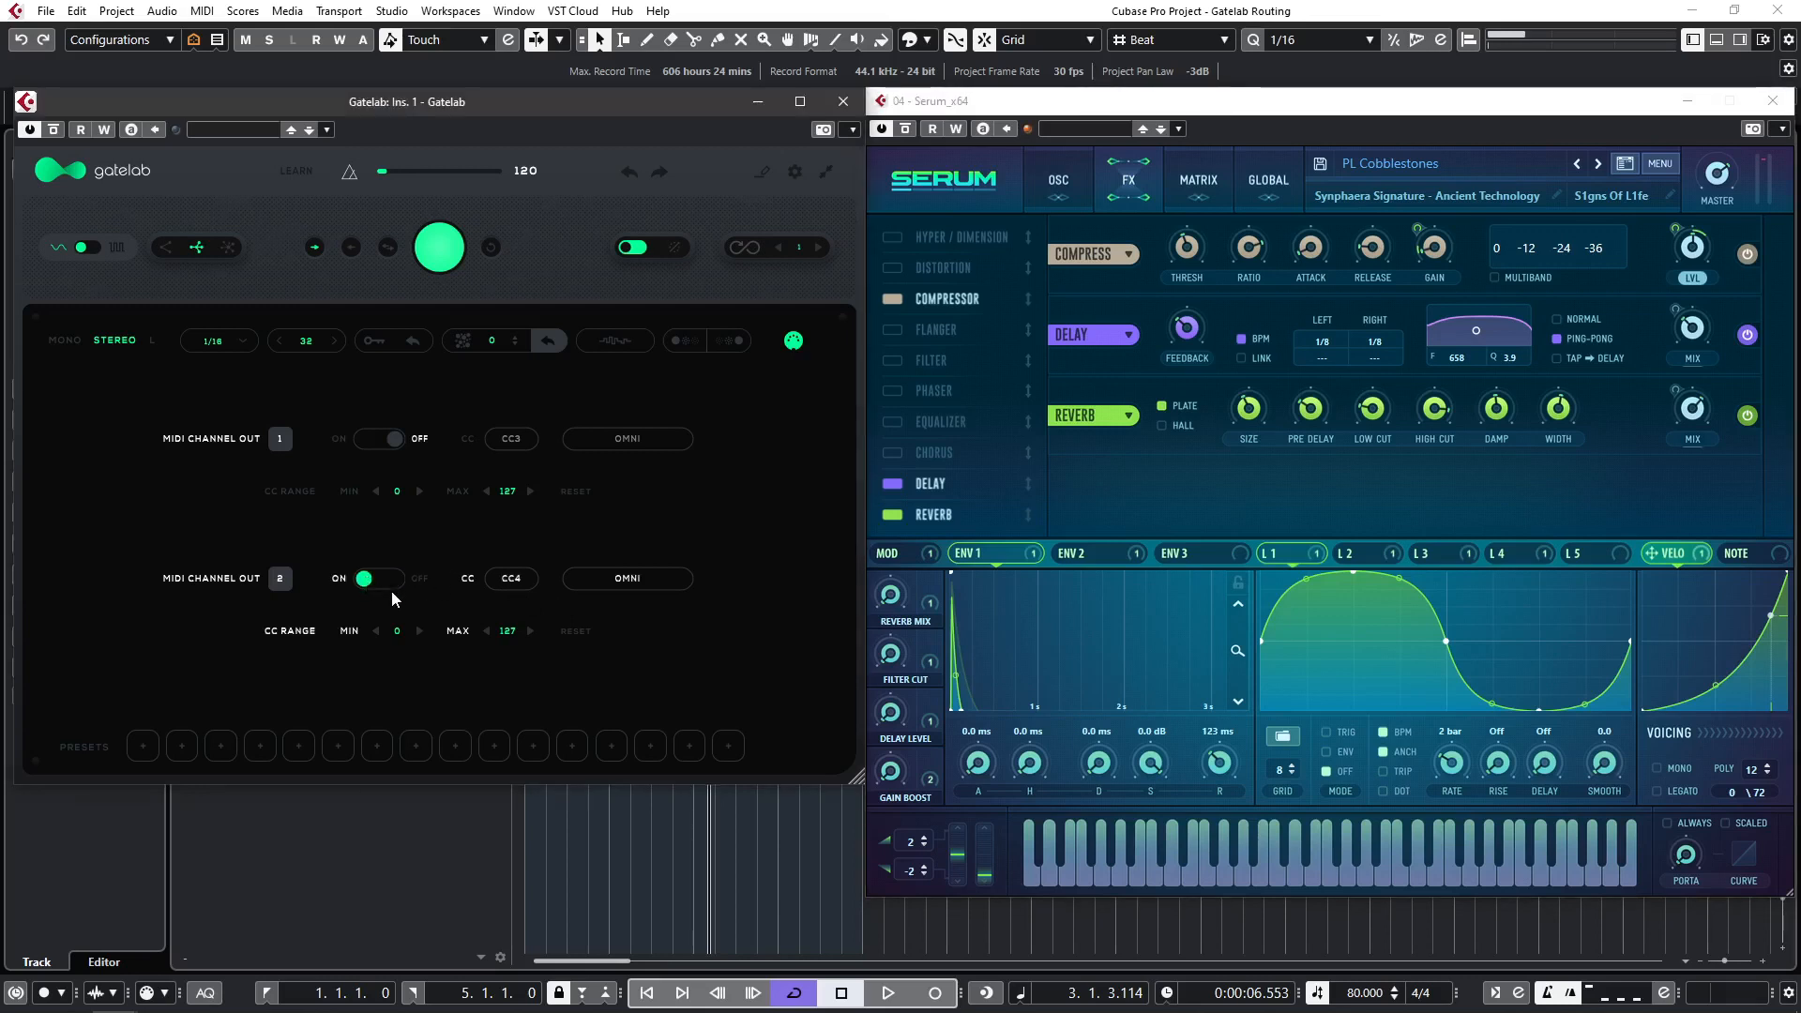
{"action": "key", "text": "space"}
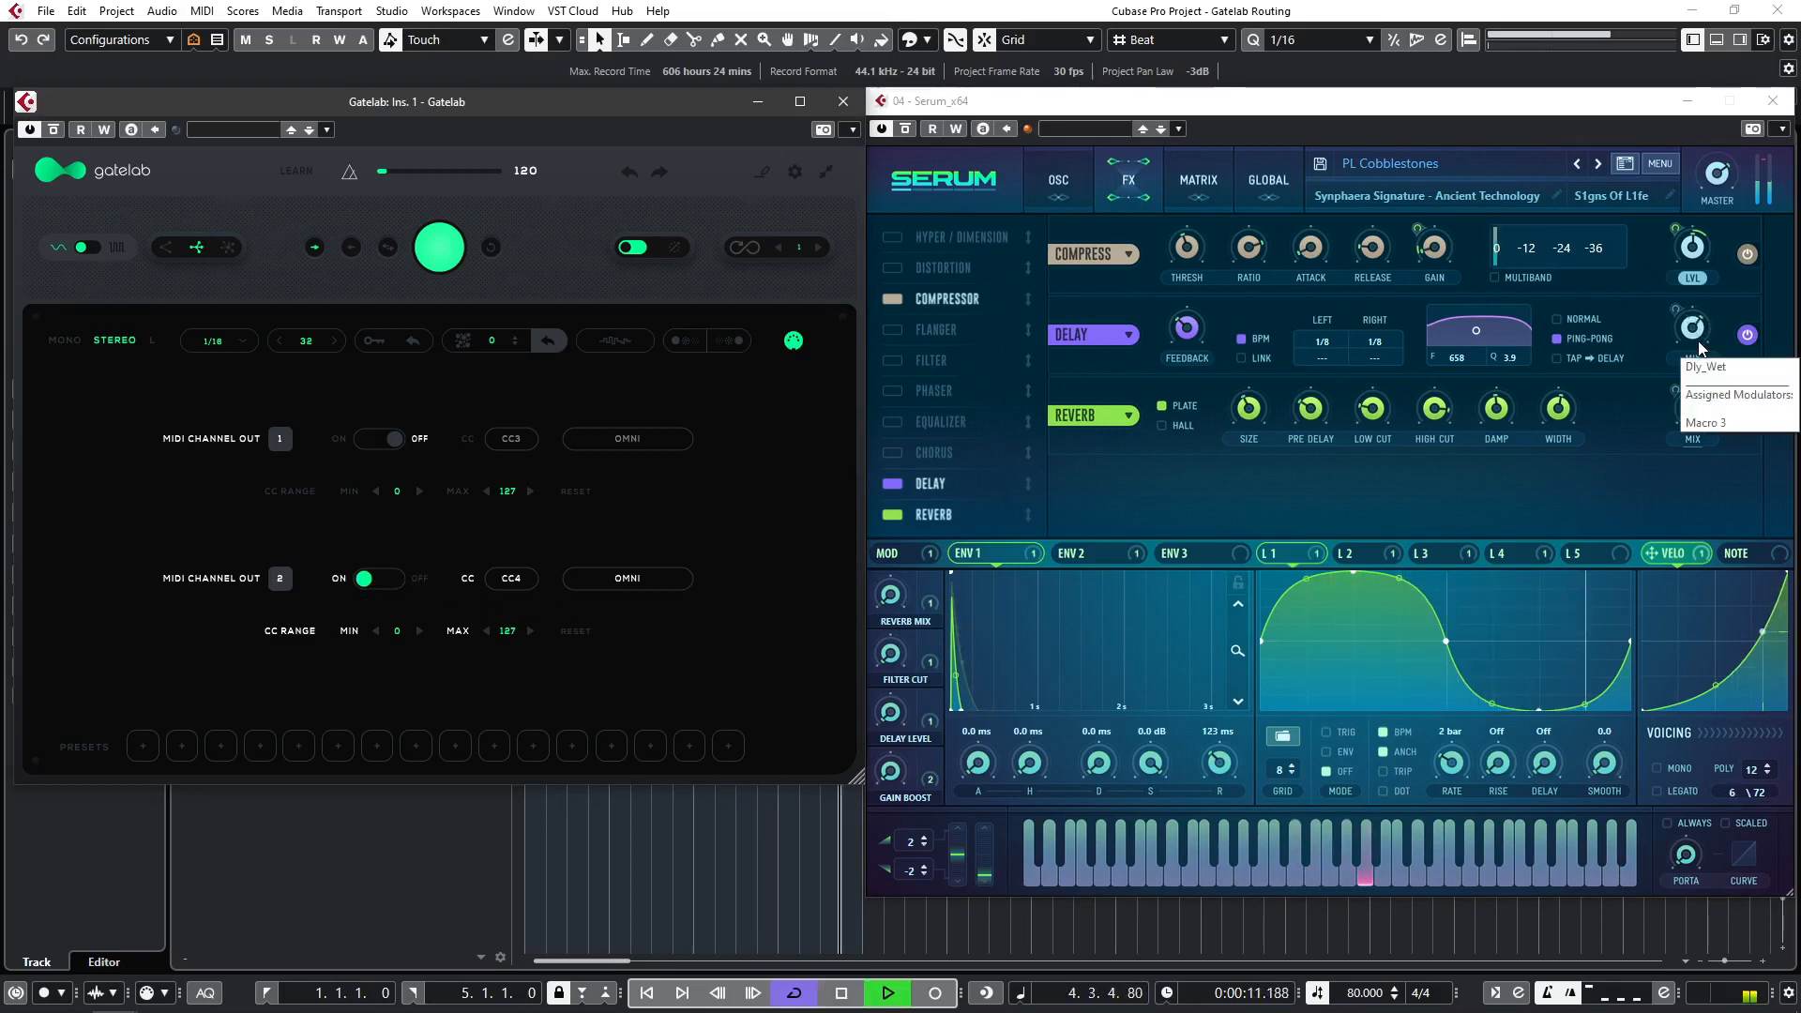
{"action": "key", "text": "space"}
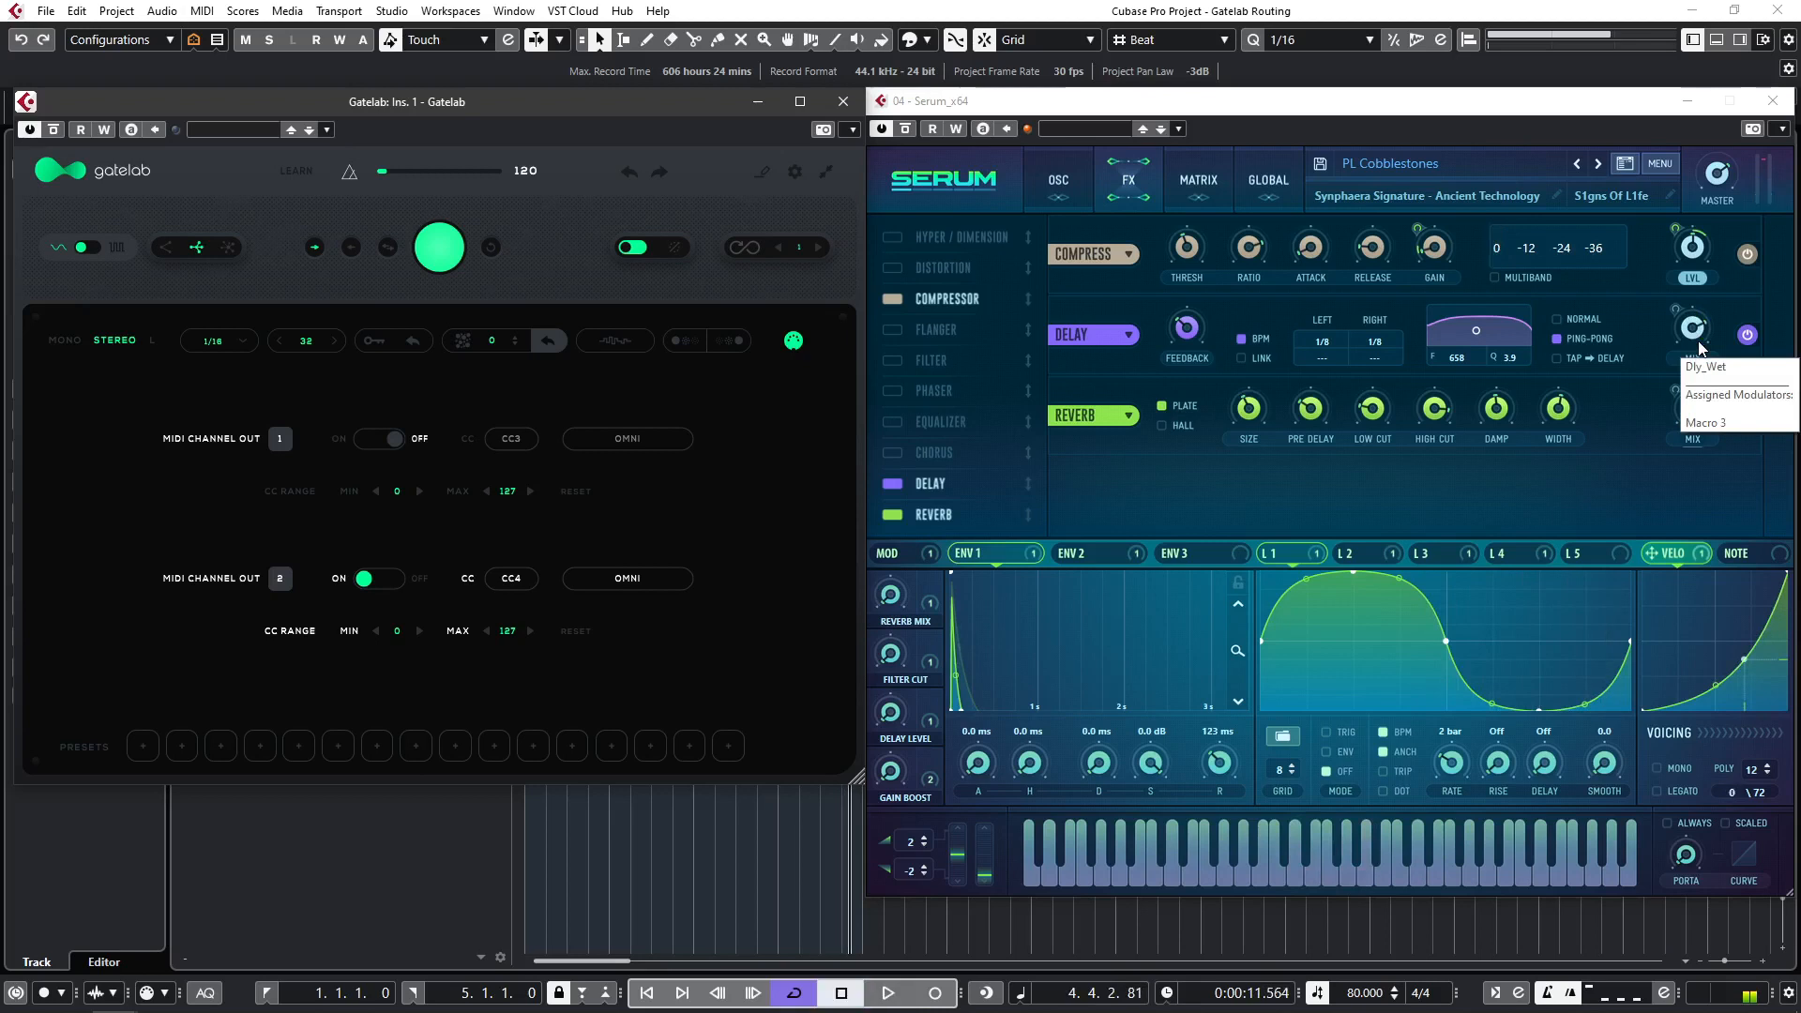
{"action": "left_click", "coordinate": [363, 437]}
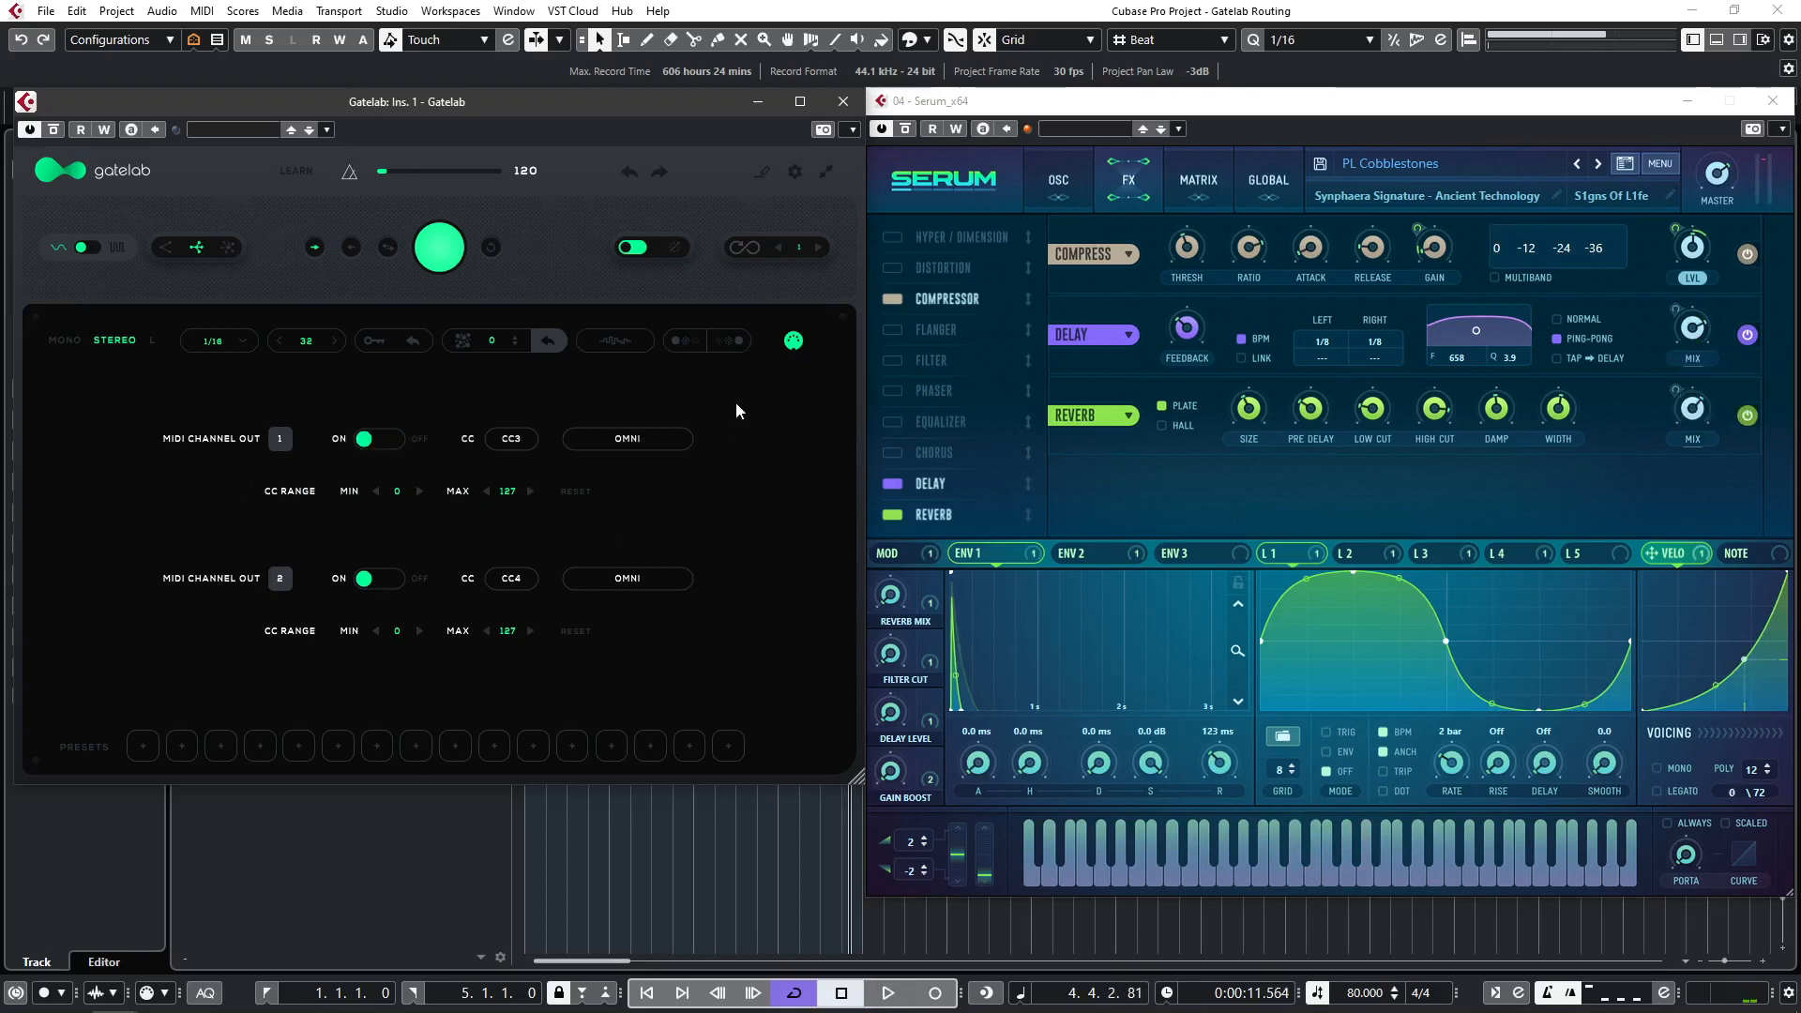
Step: Redraw Gatelab's lower step lane with gradually rising and gently undulating levels, and play the riff from the project start
{"action": "left_click", "coordinate": [793, 342]}
{"action": "mouse_move", "coordinate": [85, 671]}
{"action": "left_mouse_down"}
{"action": "mouse_move", "coordinate": [389, 616]}
{"action": "mouse_move", "coordinate": [488, 642]}
{"action": "mouse_move", "coordinate": [713, 621]}
{"action": "mouse_move", "coordinate": [809, 660]}
{"action": "left_mouse_up"}
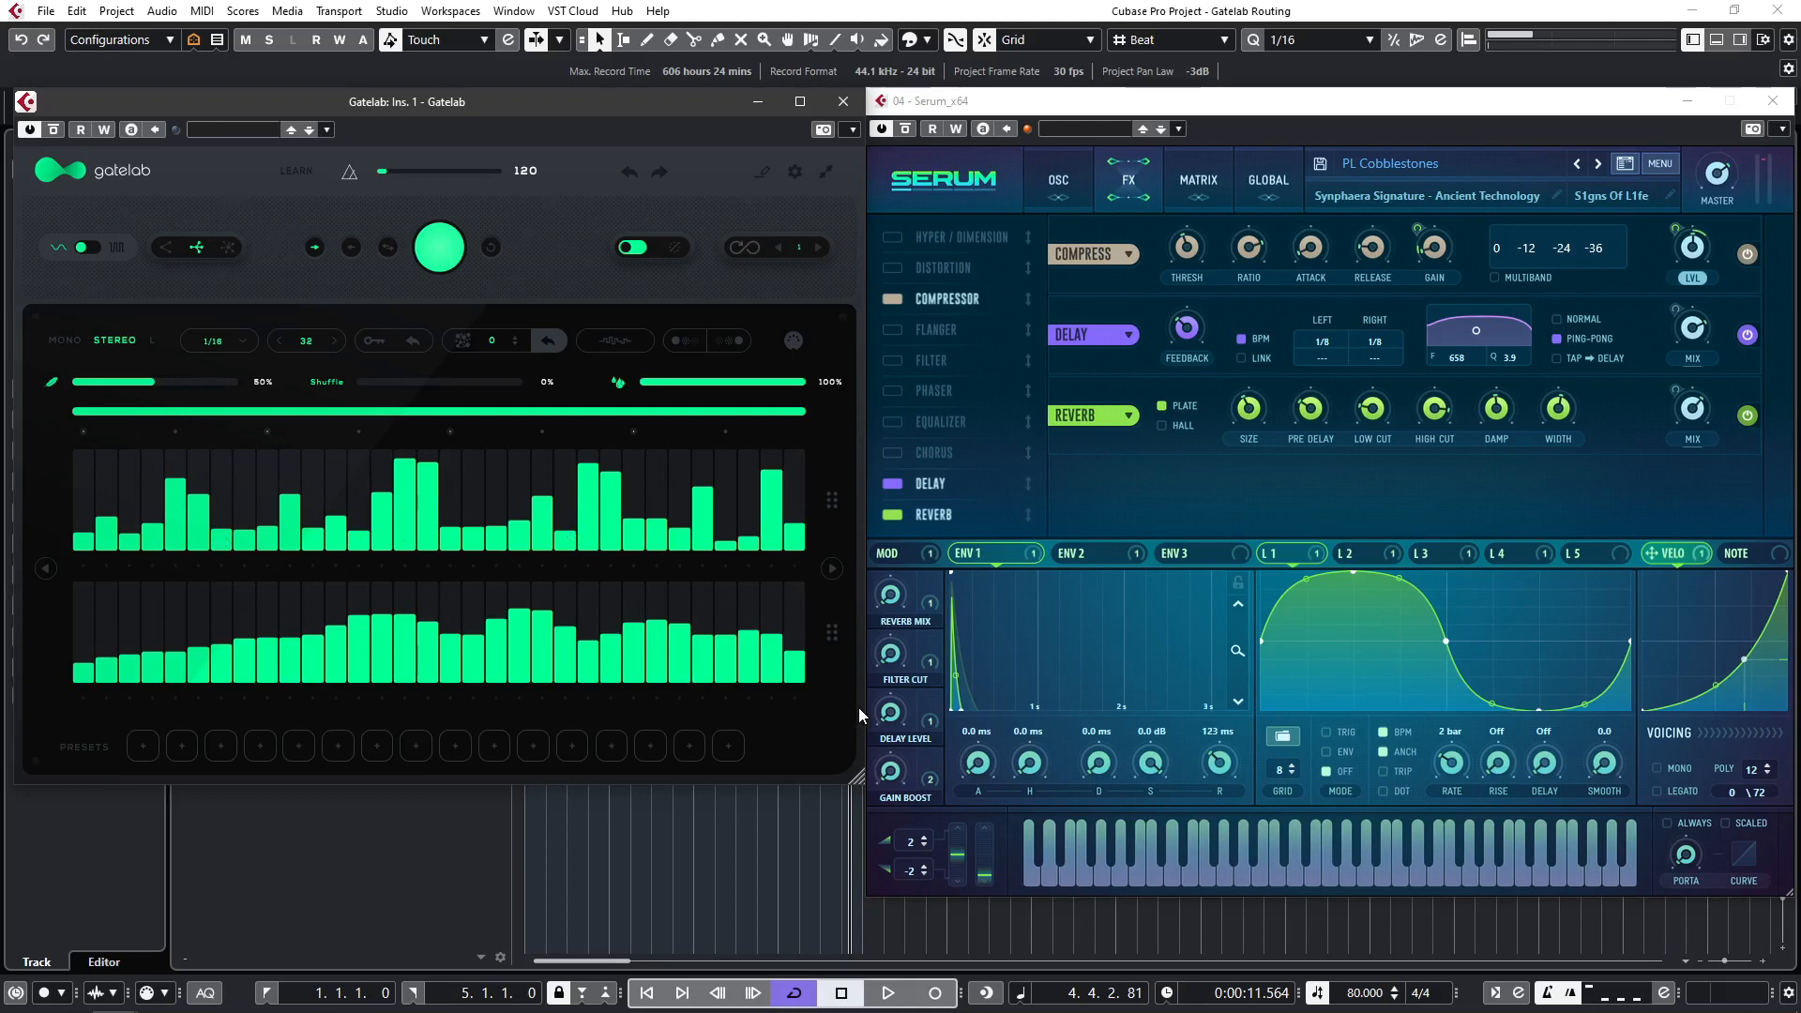
{"action": "key", "text": "Home"}
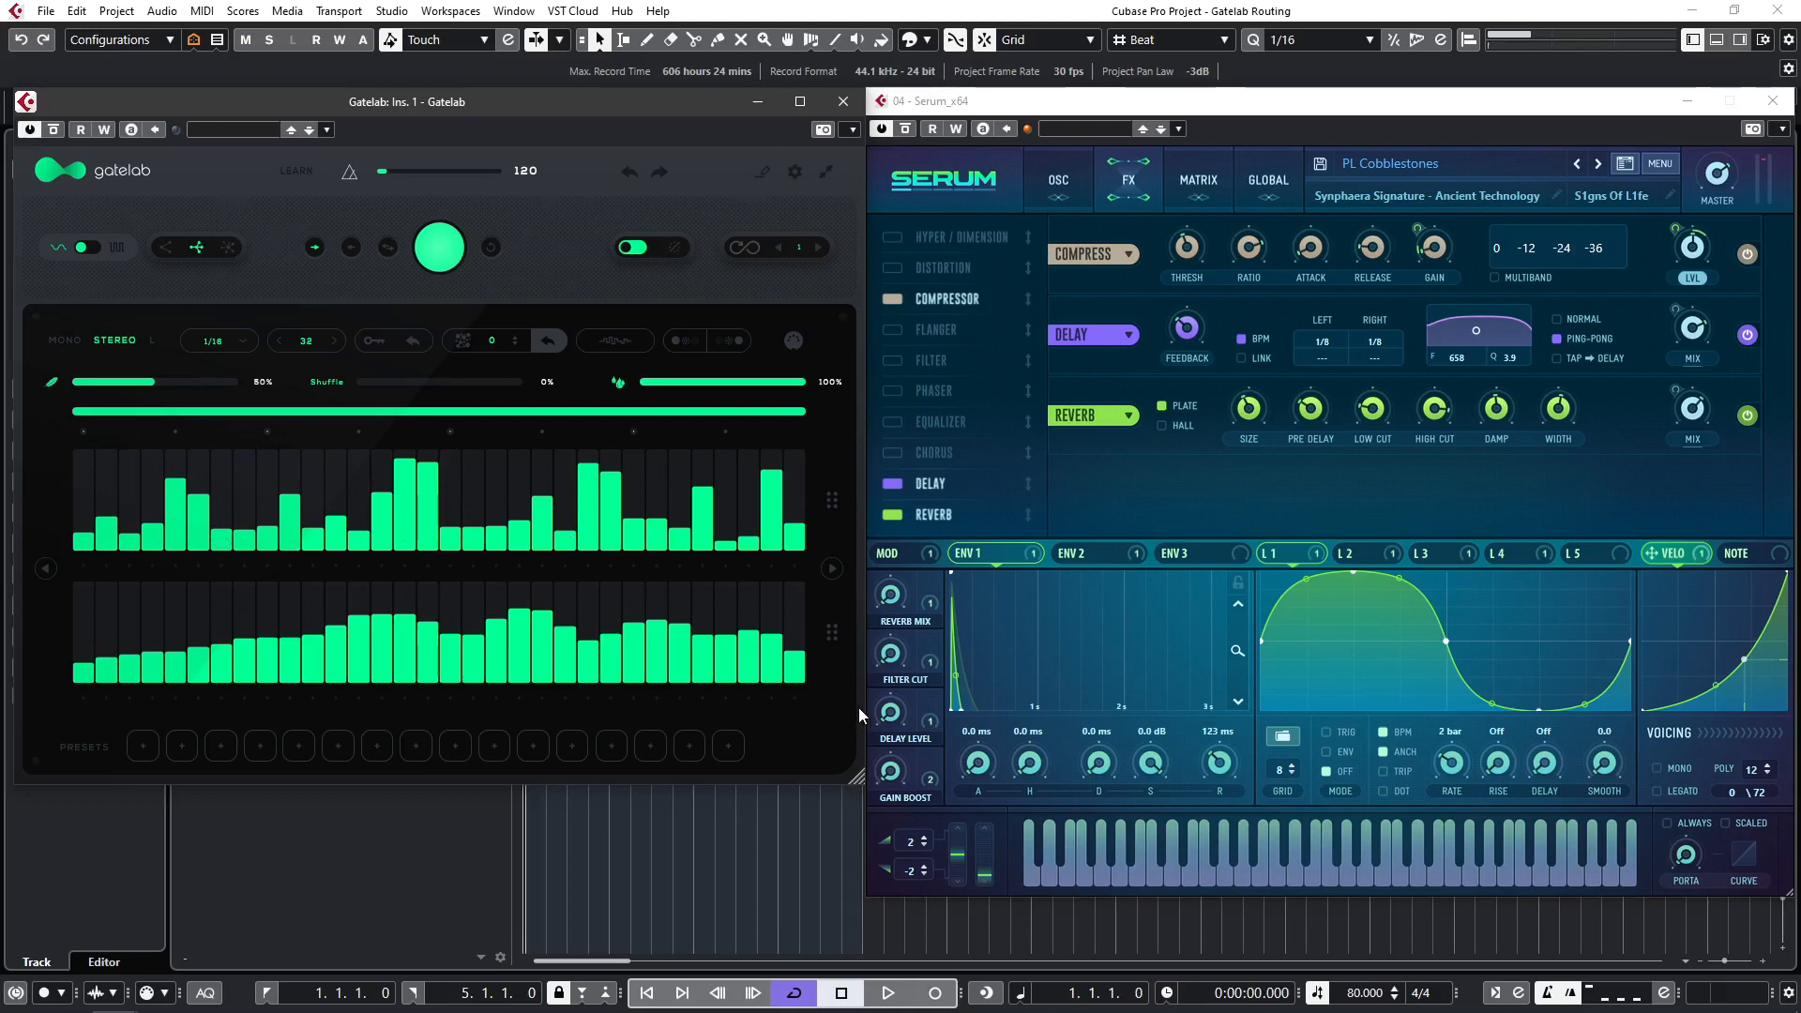
{"action": "key", "text": "space"}
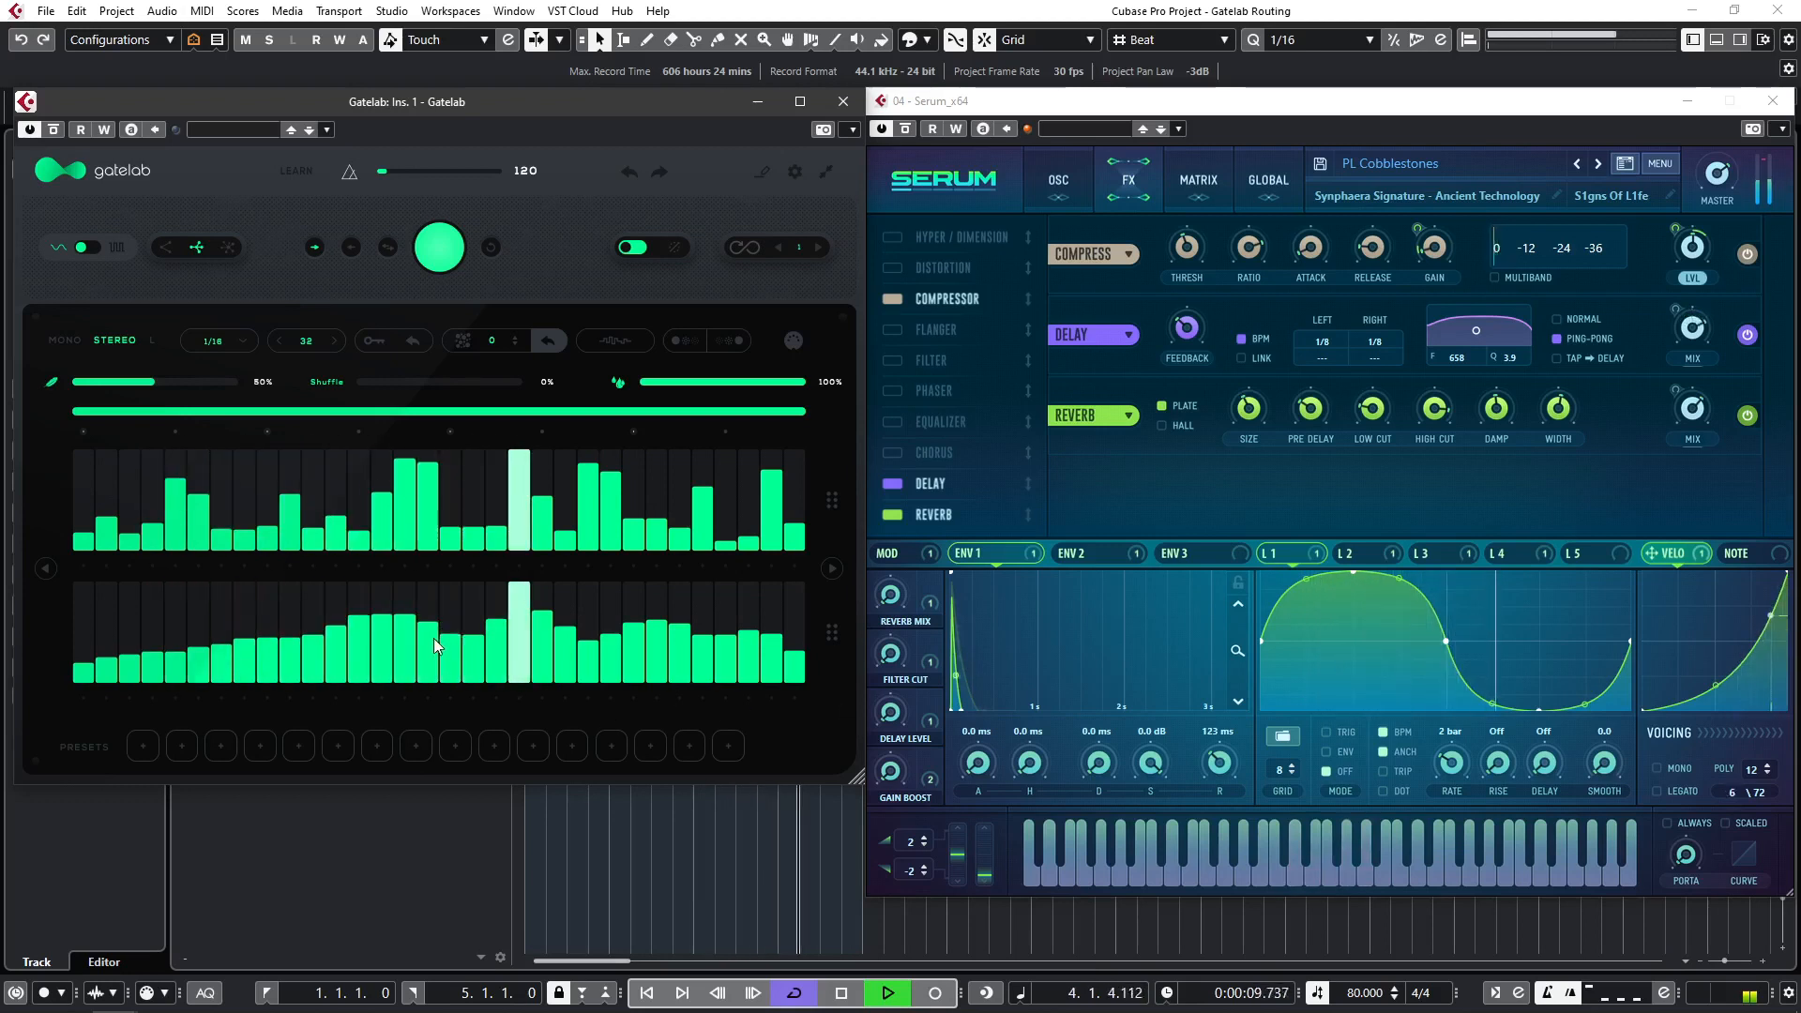
Step: Reshape the lower lane's steps during playback into one smooth hump peaking past the middle and falling toward the end
{"action": "left_click_drag", "start_coordinate": [462, 648], "coordinate": [466, 563]}
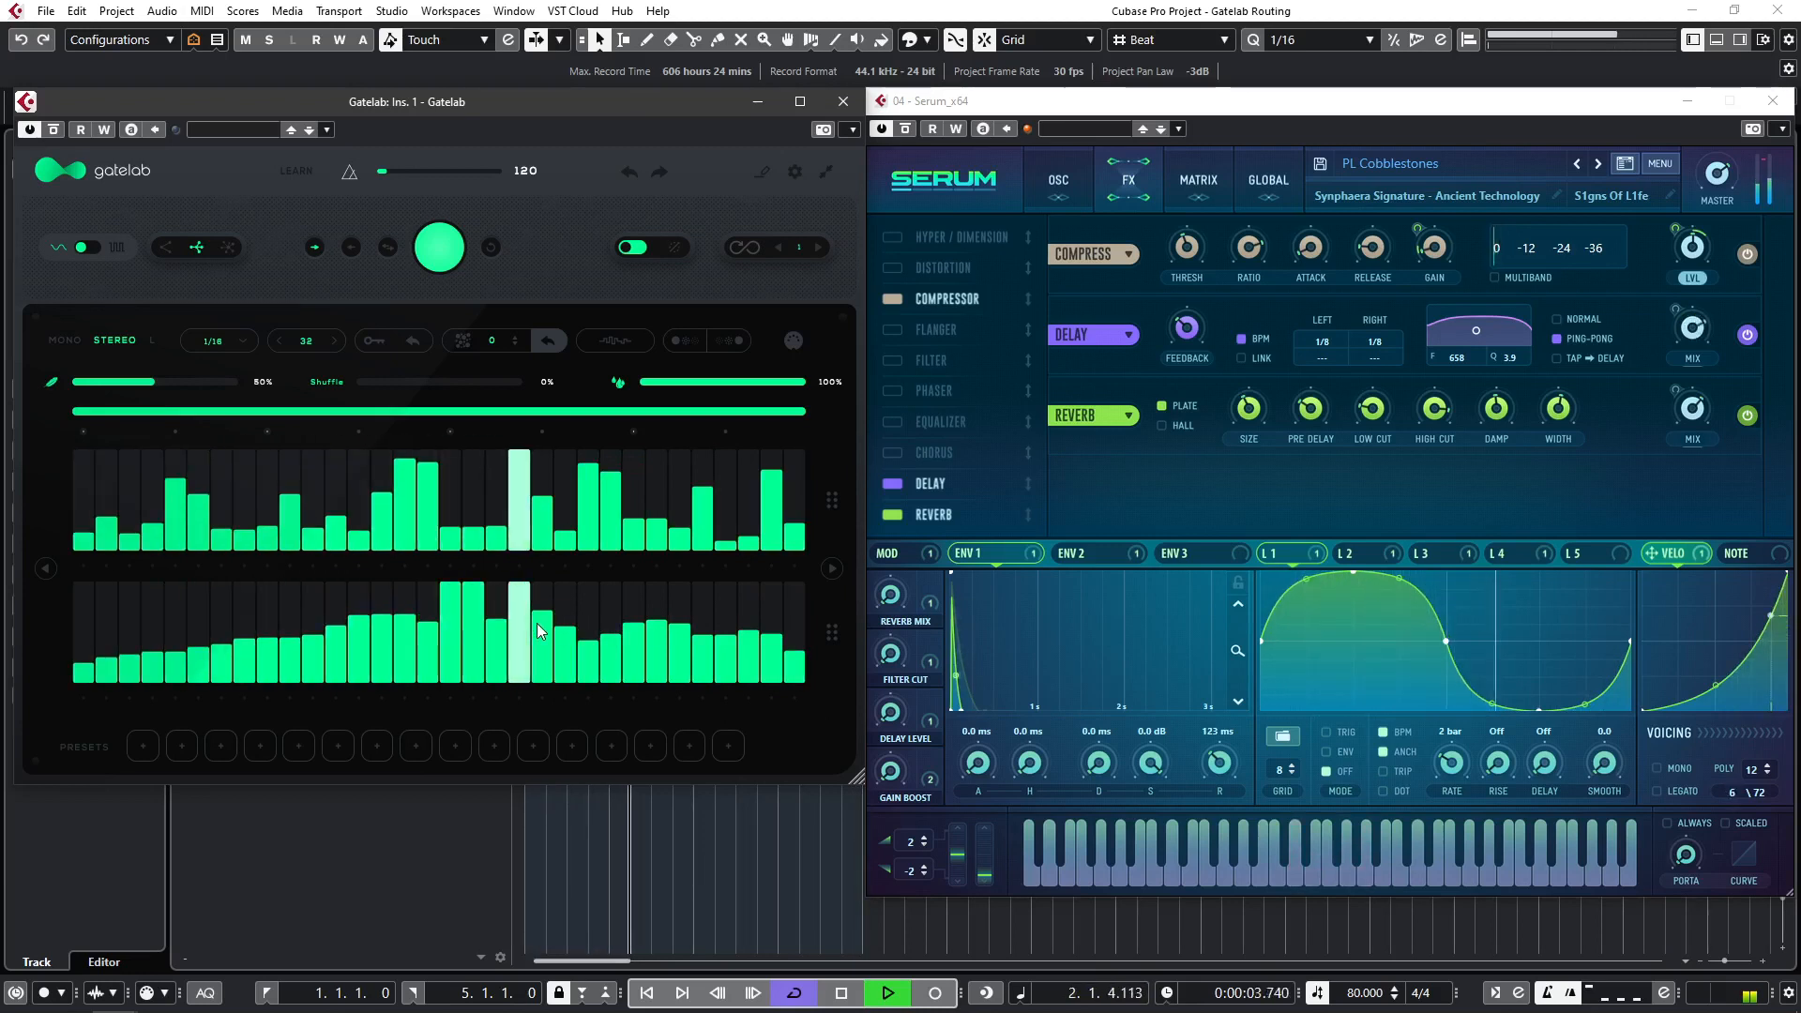
{"action": "left_click", "coordinate": [482, 623]}
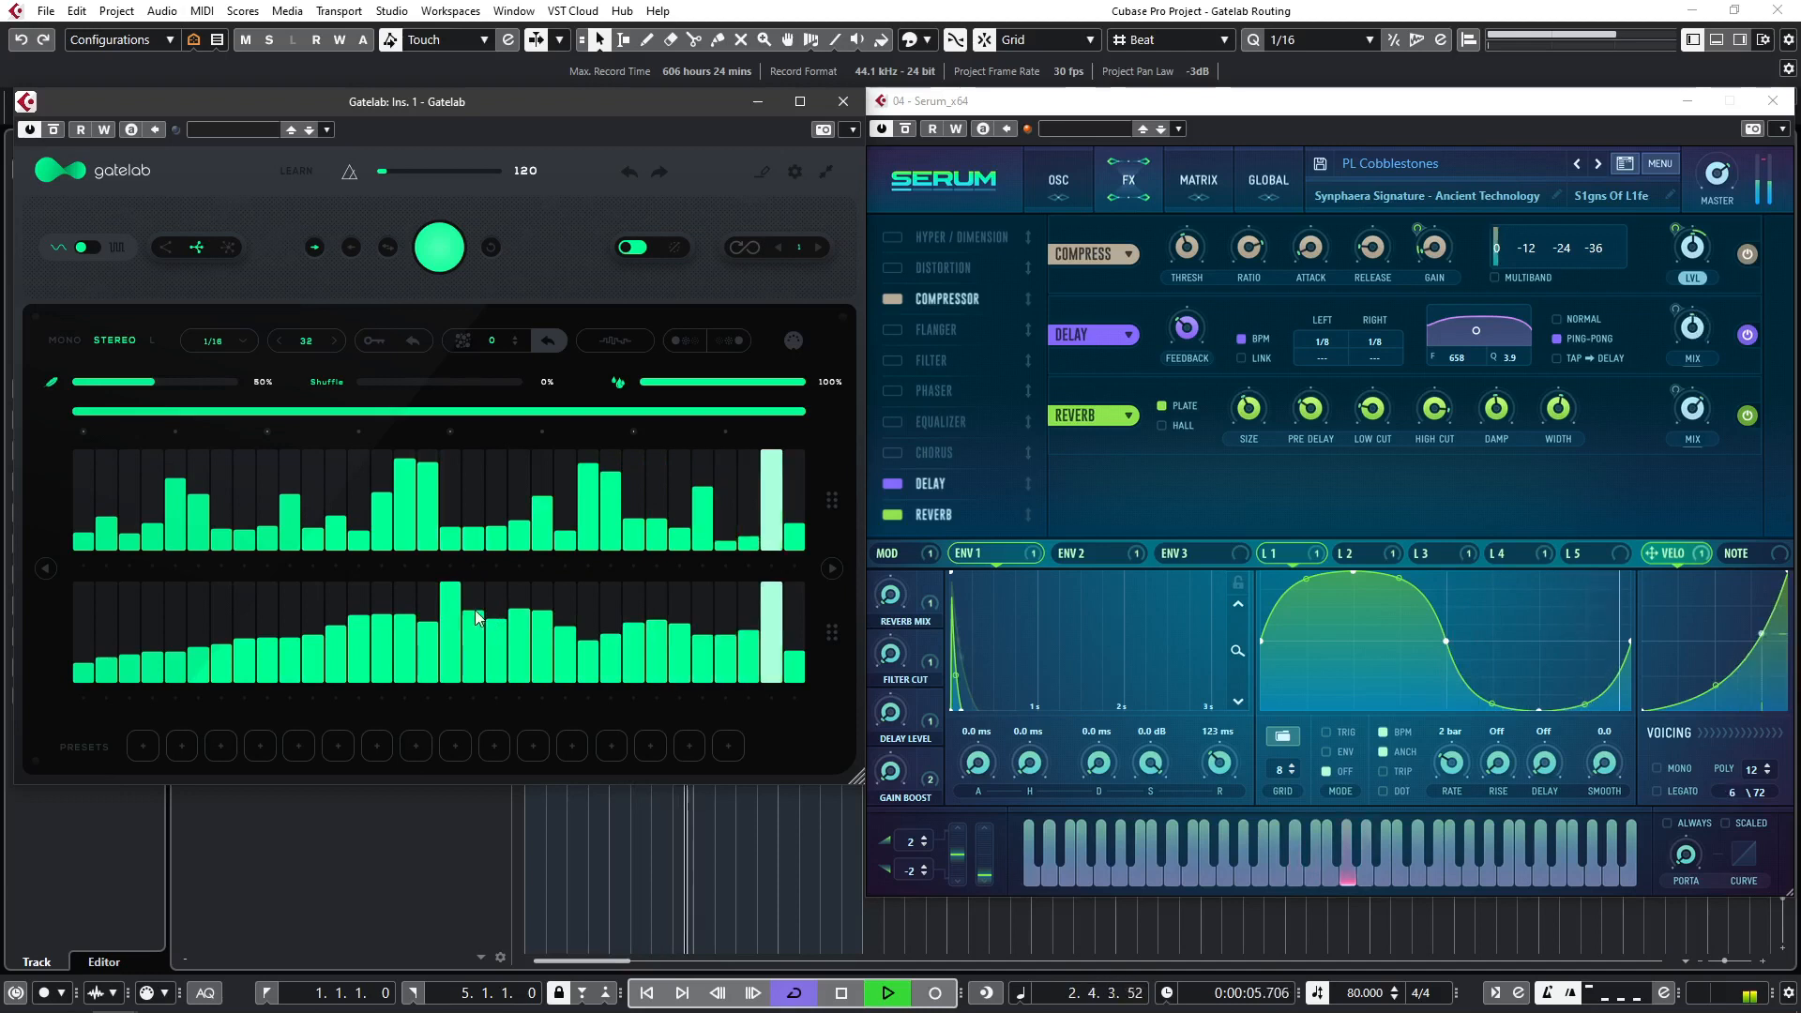
{"action": "mouse_move", "coordinate": [481, 624]}
{"action": "left_mouse_down"}
{"action": "mouse_move", "coordinate": [495, 598]}
{"action": "mouse_move", "coordinate": [577, 625]}
{"action": "mouse_move", "coordinate": [611, 611]}
{"action": "left_mouse_up"}
{"action": "left_click", "coordinate": [451, 595]}
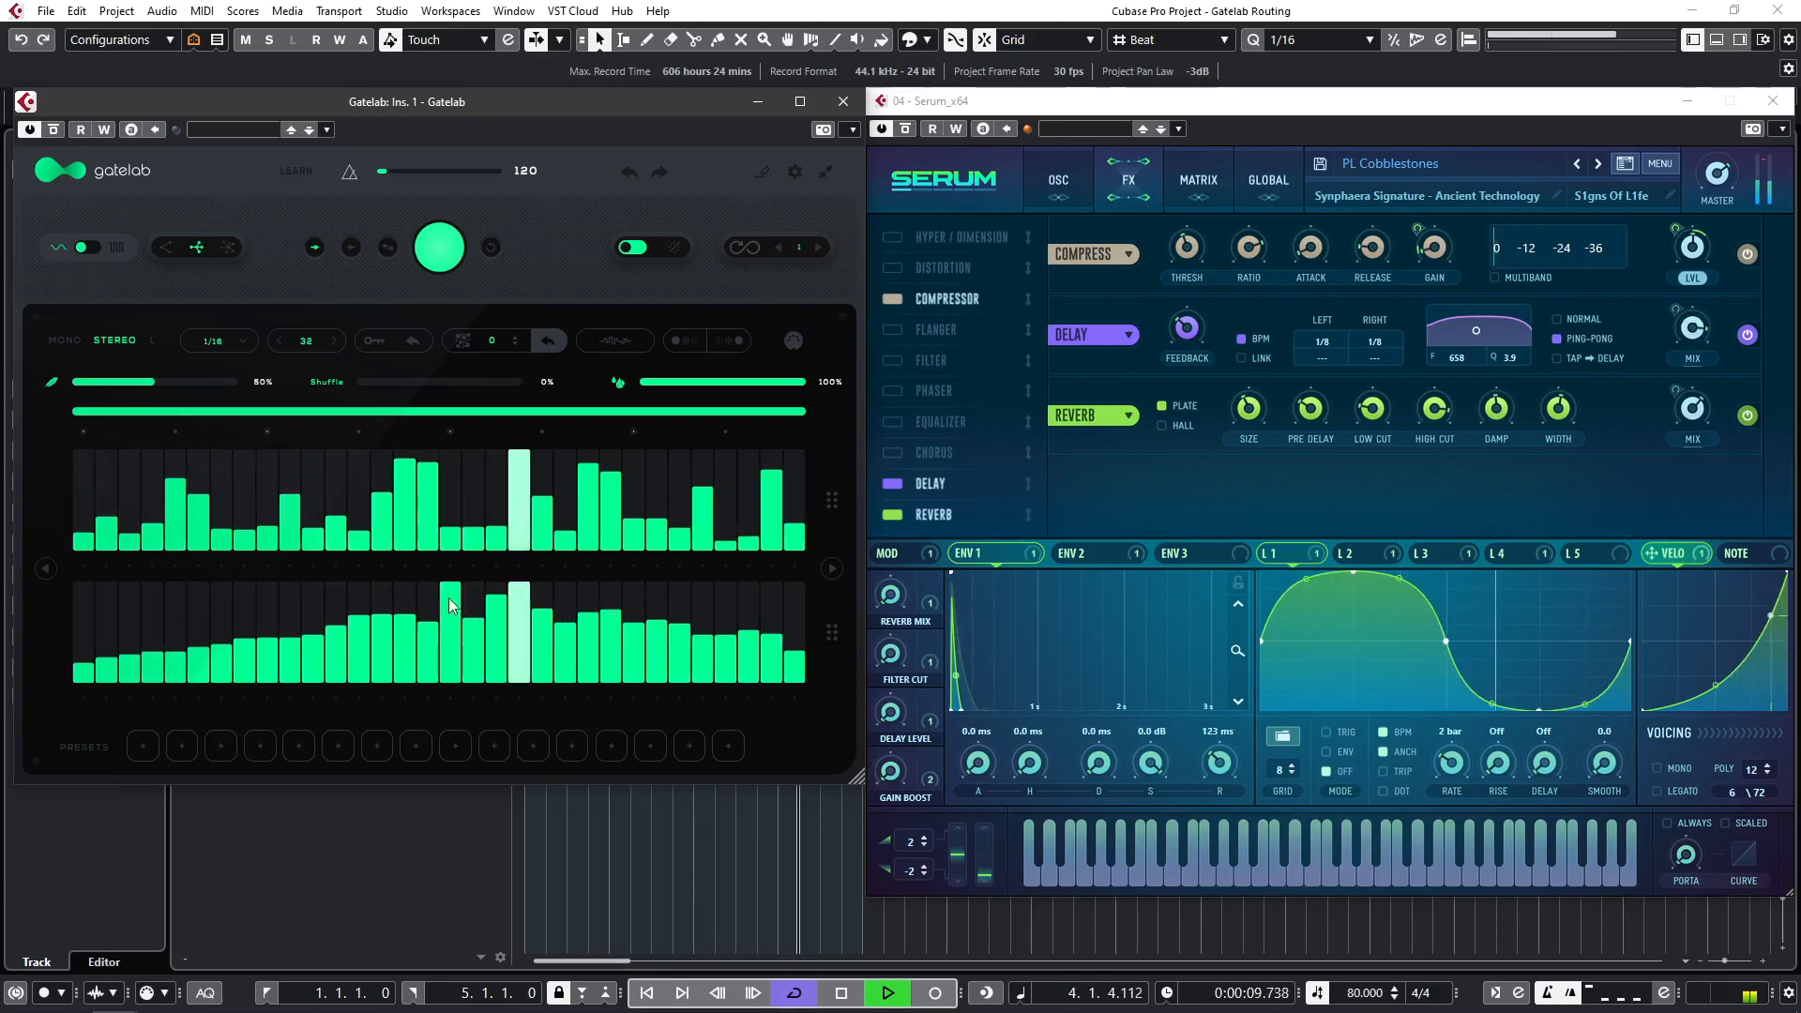
{"action": "left_click_drag", "start_coordinate": [450, 611], "coordinate": [472, 600]}
{"action": "left_click_drag", "start_coordinate": [588, 630], "coordinate": [772, 654]}
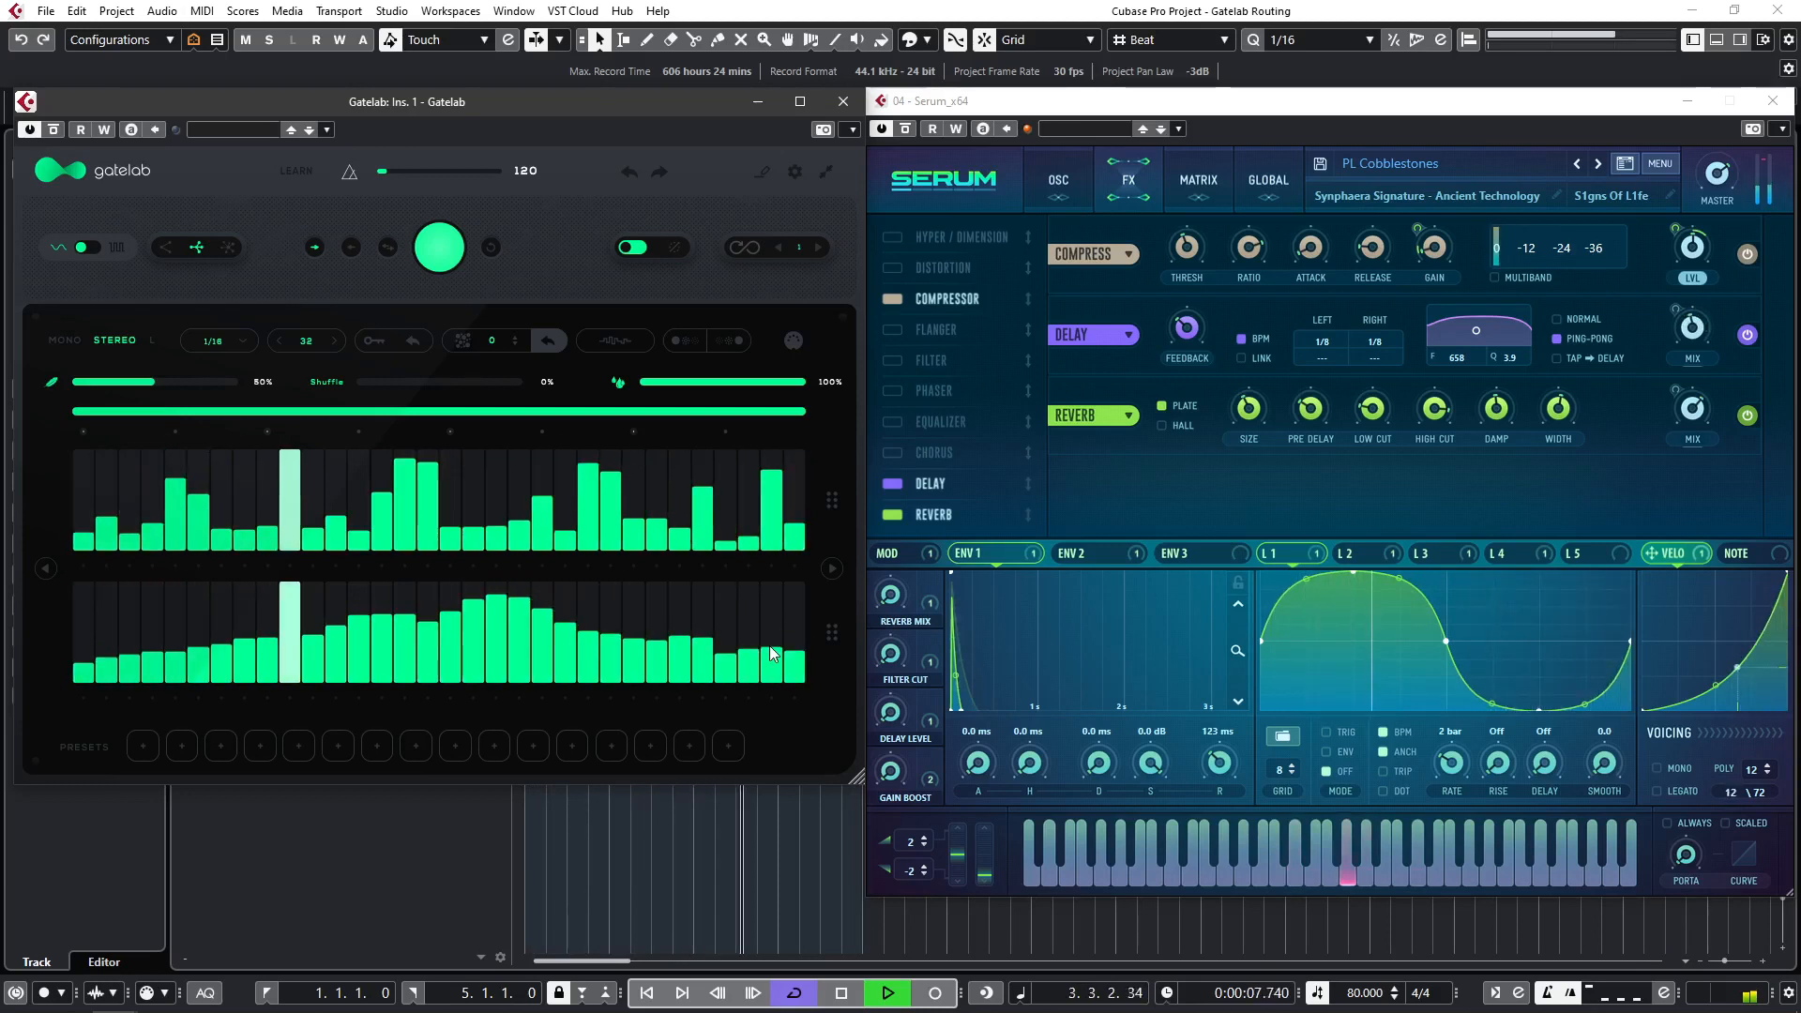
{"action": "key", "text": "space"}
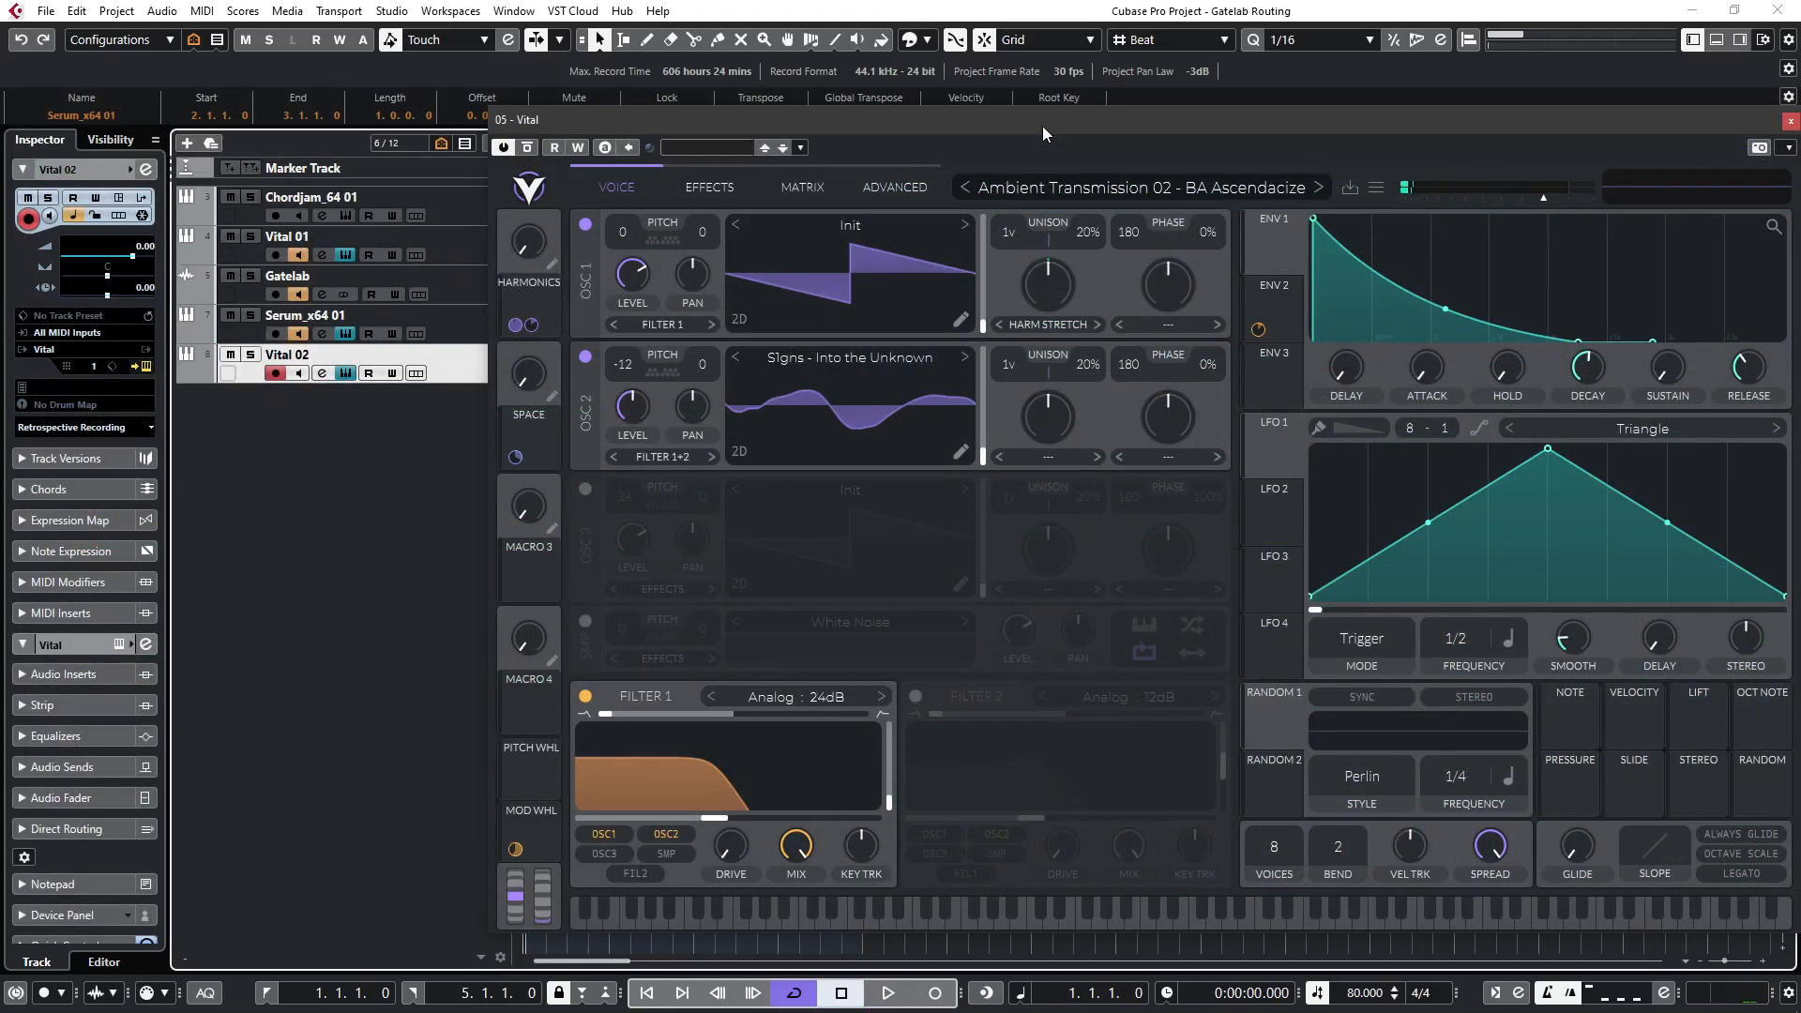
Step: Play the Vital 02 track with its synth window open
{"action": "key", "text": "space"}
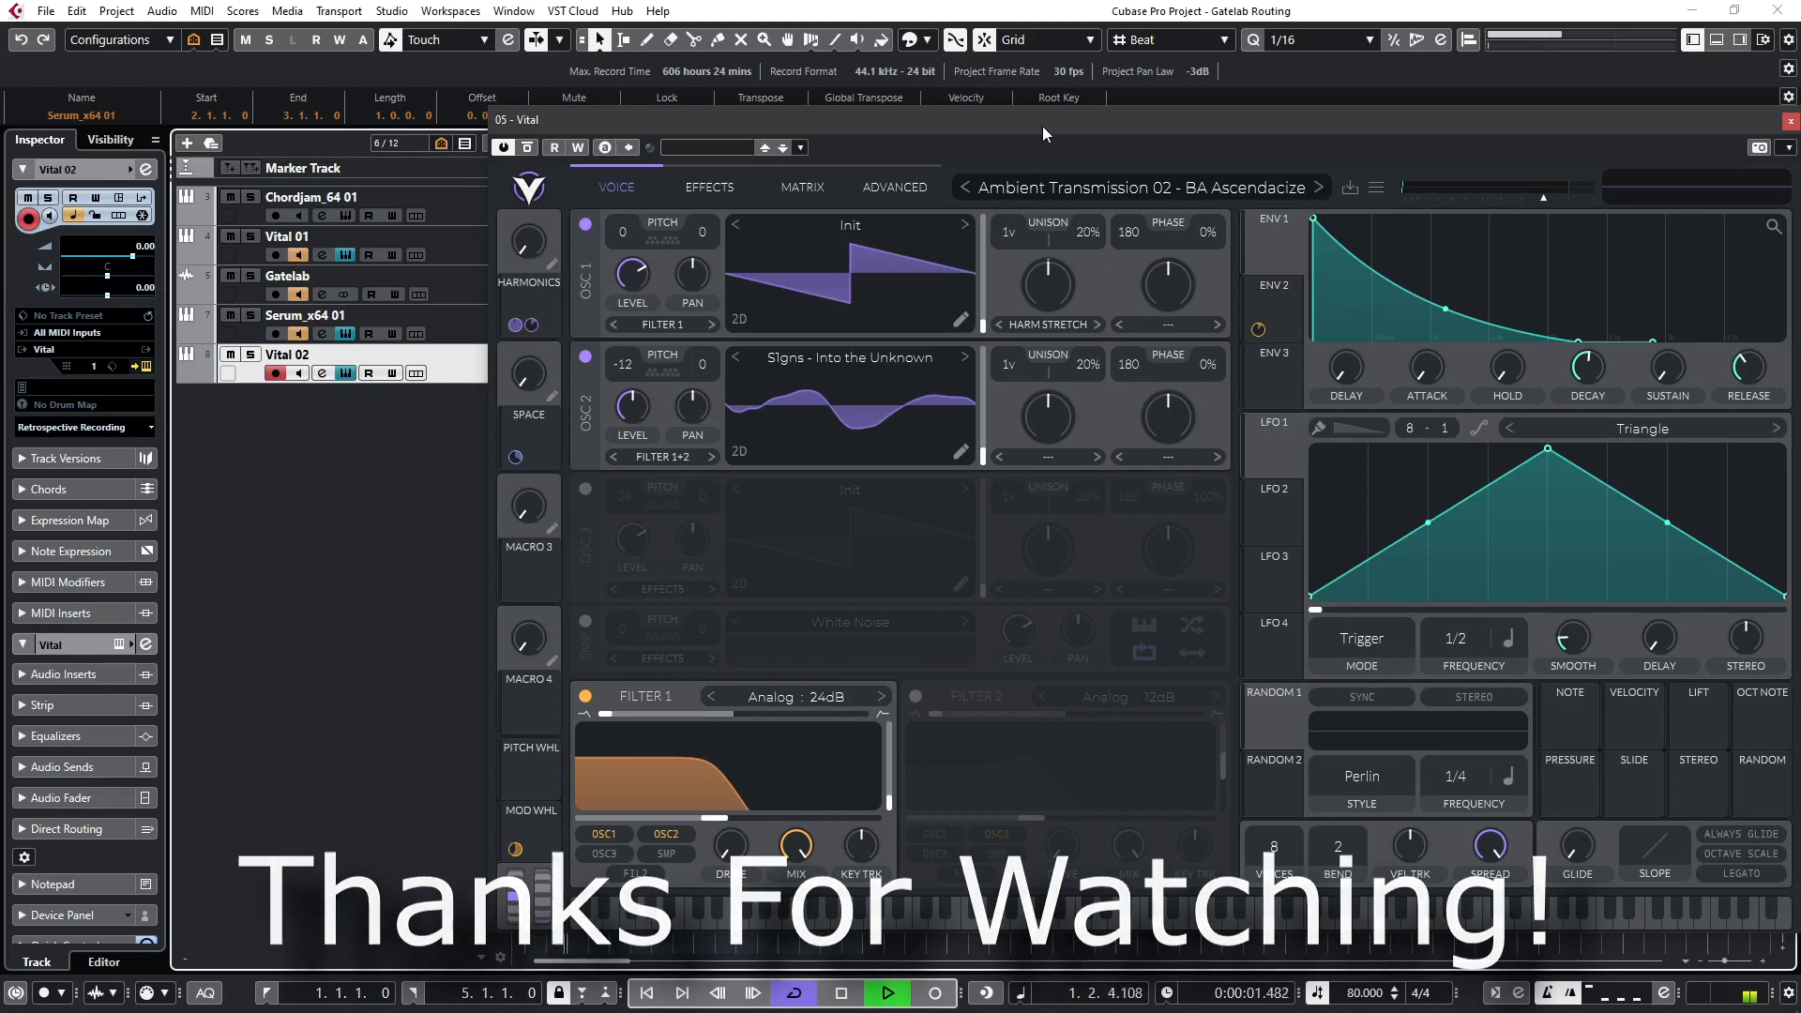